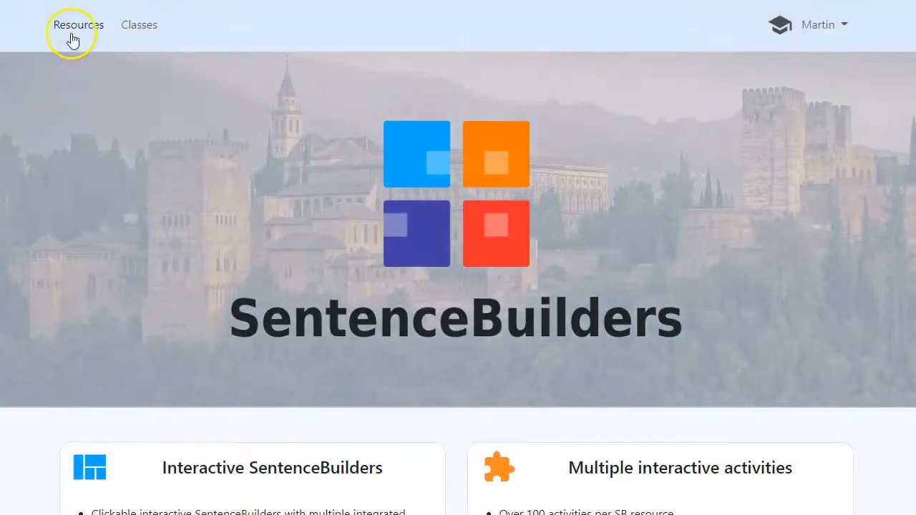
Go to the Resources page and start creating a new resource.
click(76, 29)
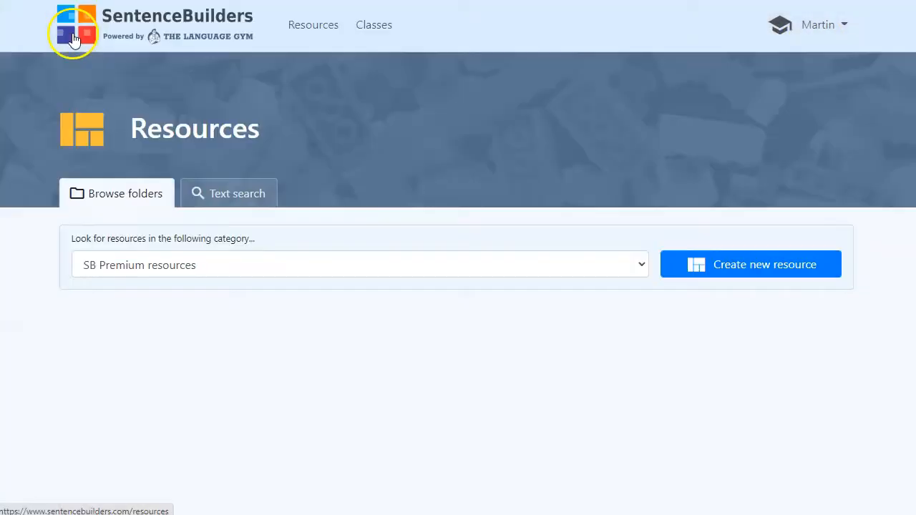
click(765, 271)
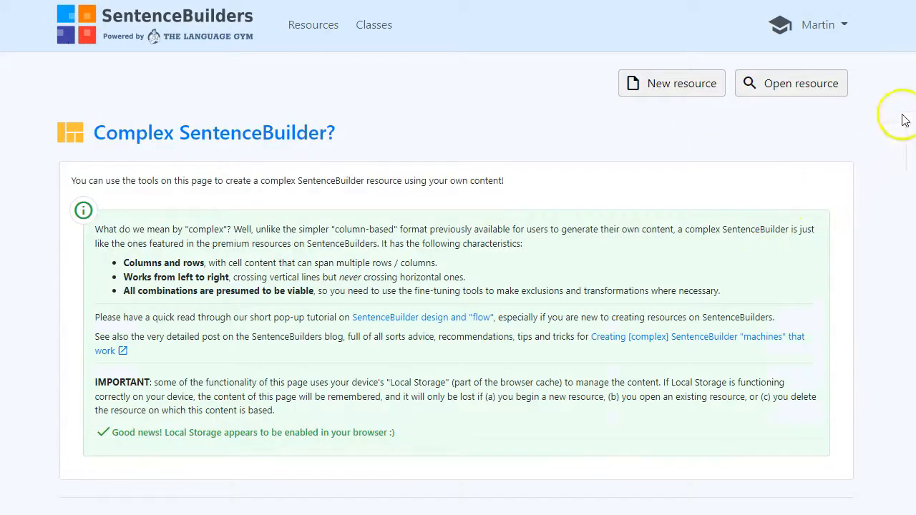
Fill row 1, column 1 with all pronoun forms of ser and their translations, from "Yo soy=I am" to "Ellas son=They (f) are", separating masculine and feminine plurals.
scroll(458, 286, down, 1)
scroll(907, 408, down, 15)
scroll(907, 408, up, 12)
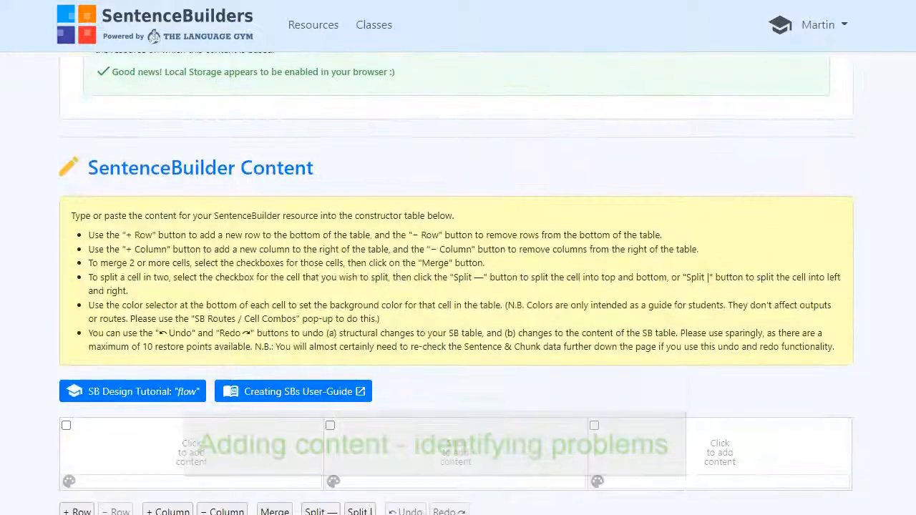
scroll(95, 507, down, 2)
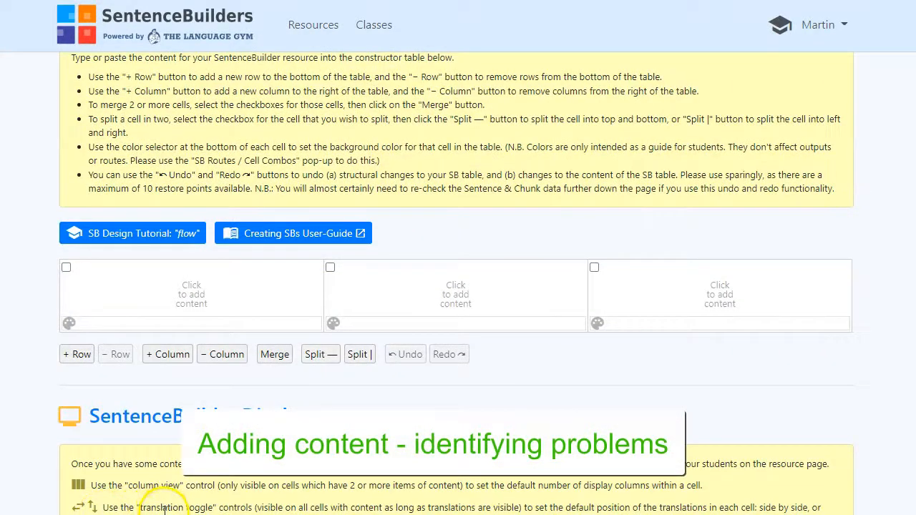
click(211, 299)
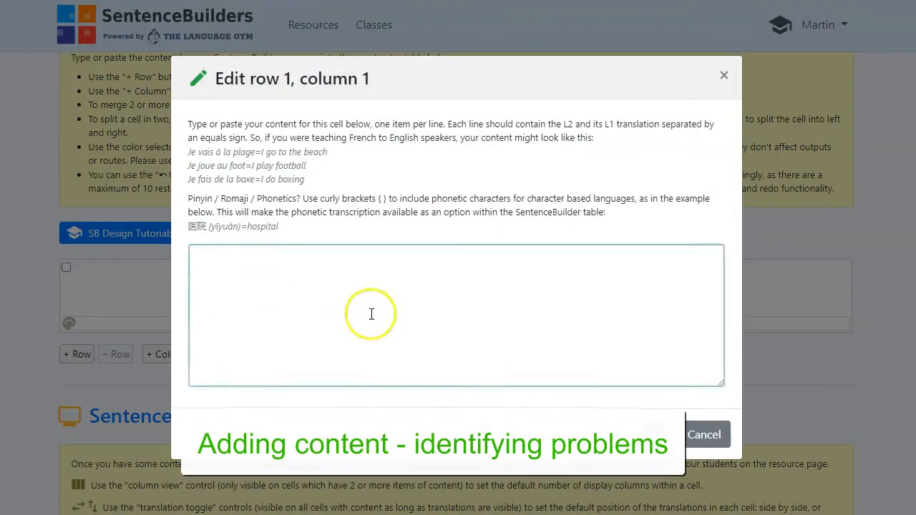
text(Yo soy=I am Tú eres=You are Él es=He is Ella es=She is Nosotros/as somos=We are Vosotros/as sois=You (plural) are Ellos/as son=They are)
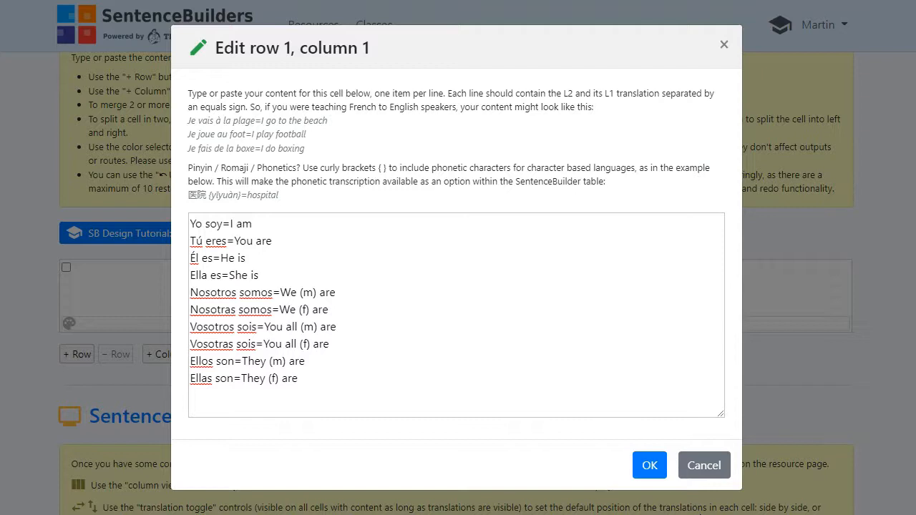
click(650, 465)
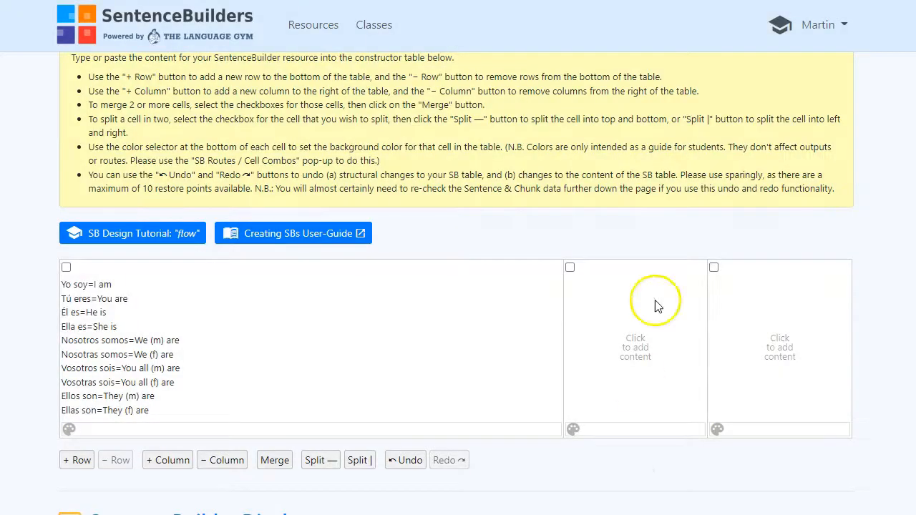
Split the first-column verb cell horizontally into six stacked cells.
click(66, 268)
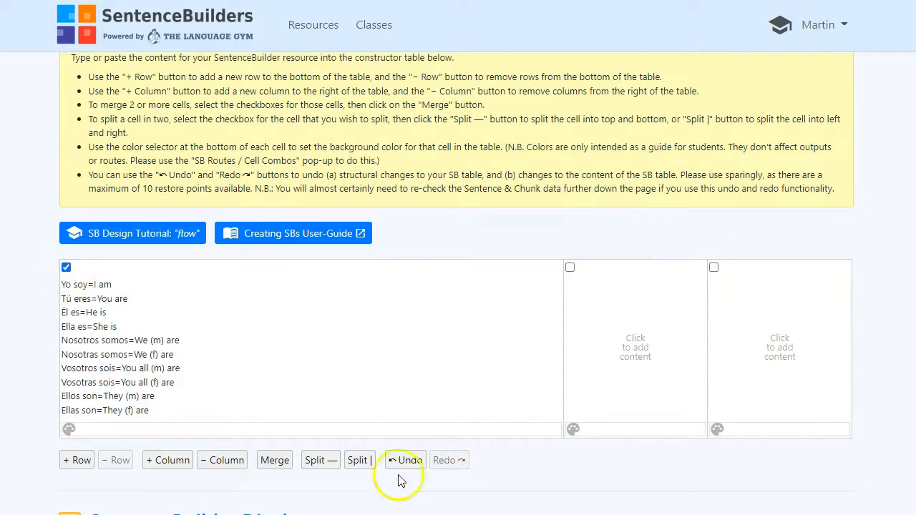
click(320, 460)
scroll(156, 372, down, 2)
click(66, 303)
click(320, 391)
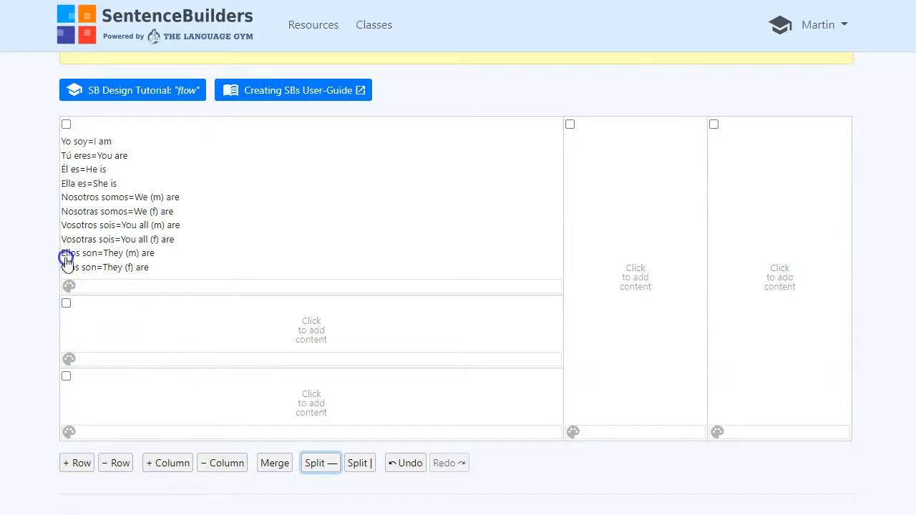
click(66, 380)
click(320, 463)
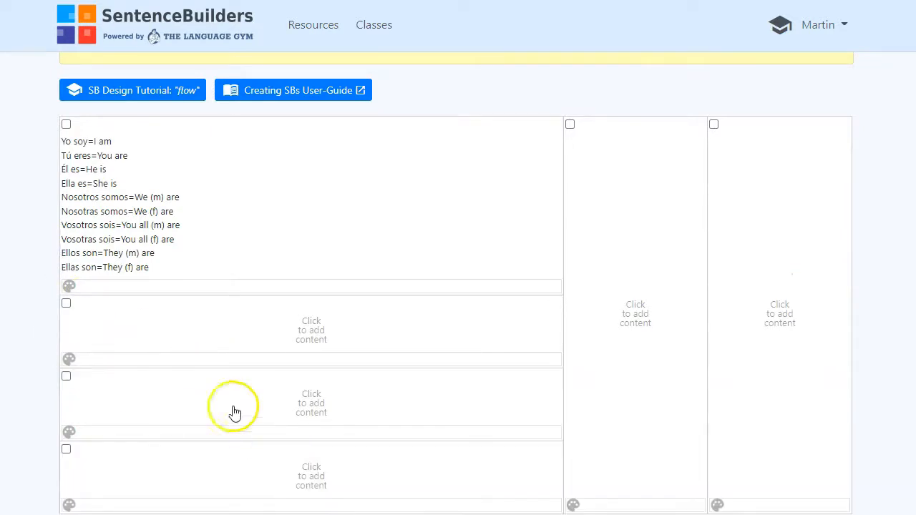
scroll(231, 409, down, 1)
click(65, 377)
click(315, 466)
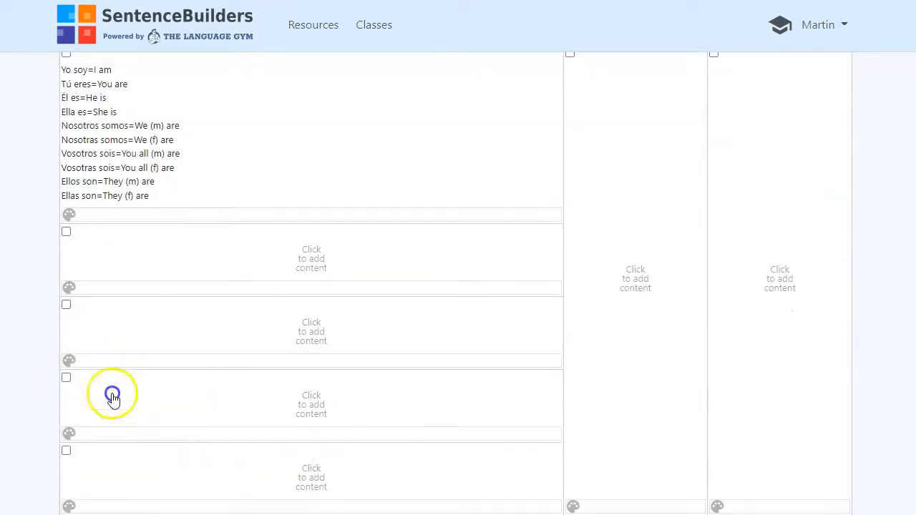
click(66, 451)
scroll(322, 412, down, 2)
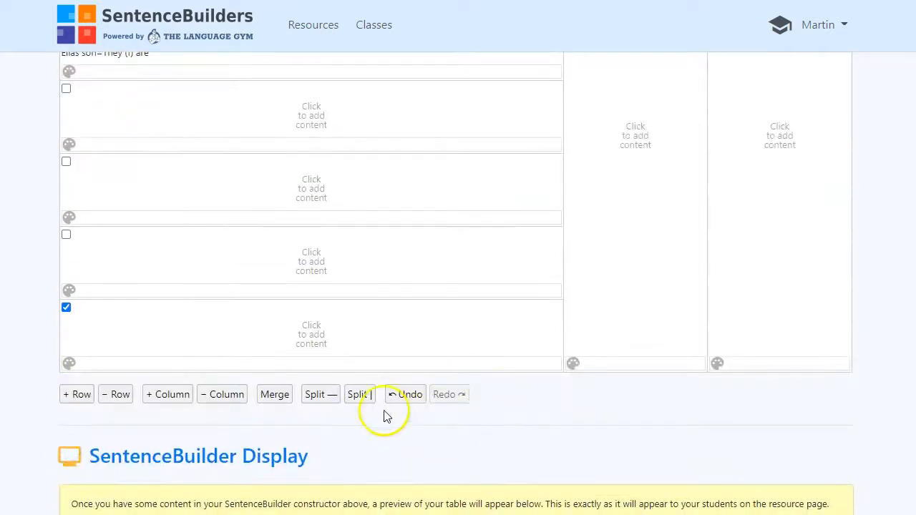
click(320, 395)
Copy every line after "Yo soy=I am" in row 1, column 1 and delete those lines from that cell.
scroll(365, 379, up, 3)
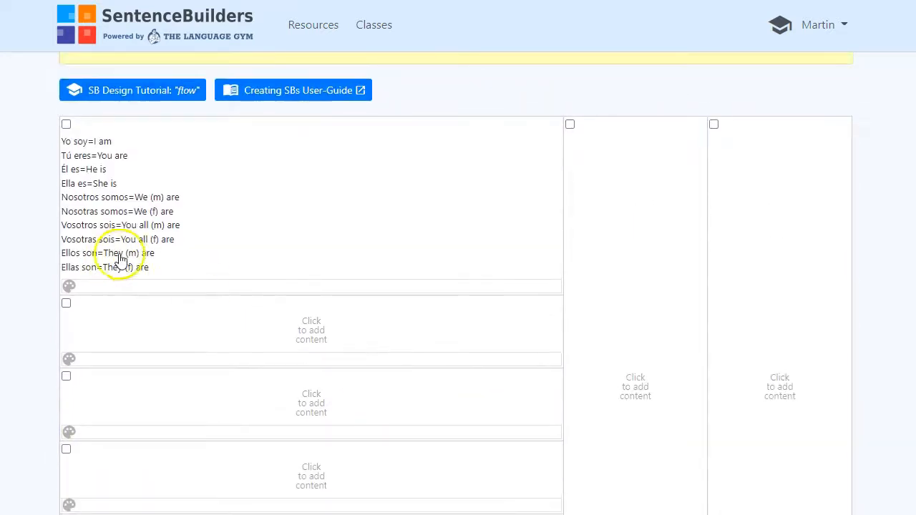
click(158, 256)
scroll(343, 369, down, 1)
drag(327, 377, 151, 281)
key(ctrl+c)
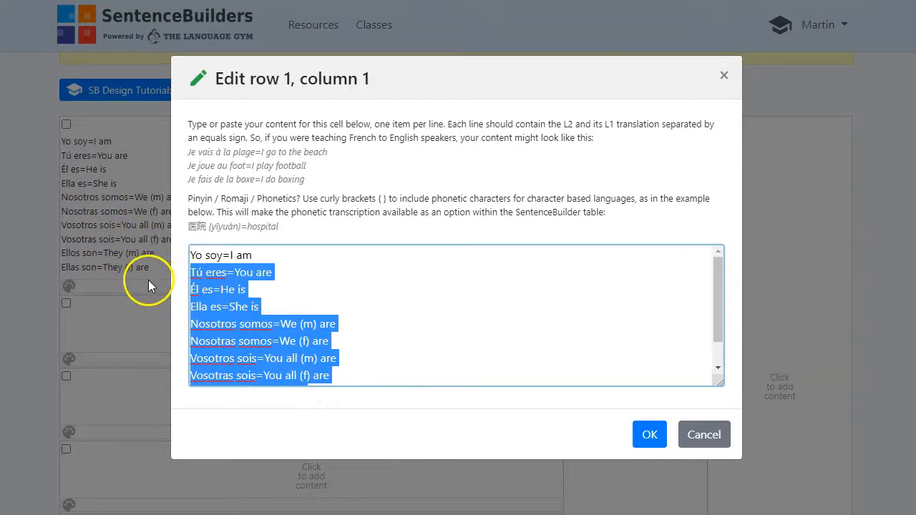
key(BackSpace)
click(650, 437)
Paste the copied verb lines into row 2, column 1, keep only "Tú eres=You are", and copy the remaining lines while removing them.
click(76, 212)
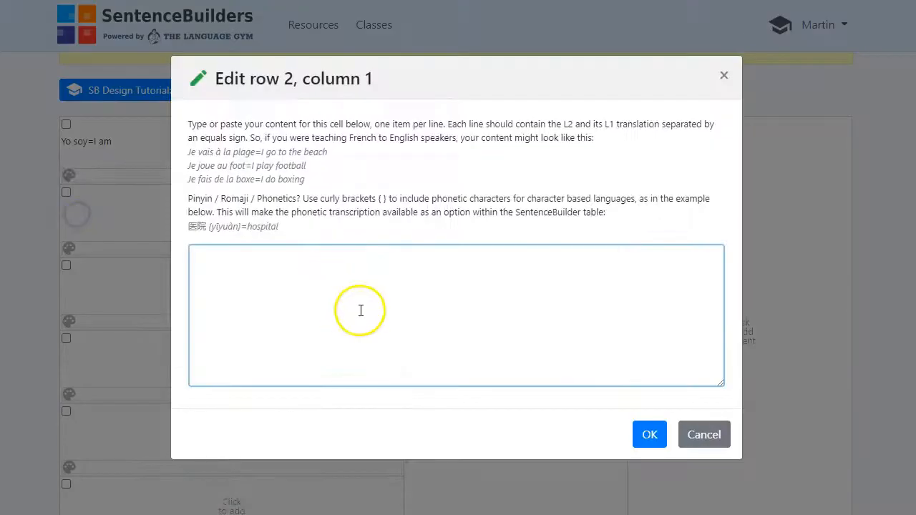
key(ctrl+v)
scroll(257, 332, up, 1)
click(190, 255)
drag(190, 272, 453, 464)
key(ctrl+c)
key(BackSpace)
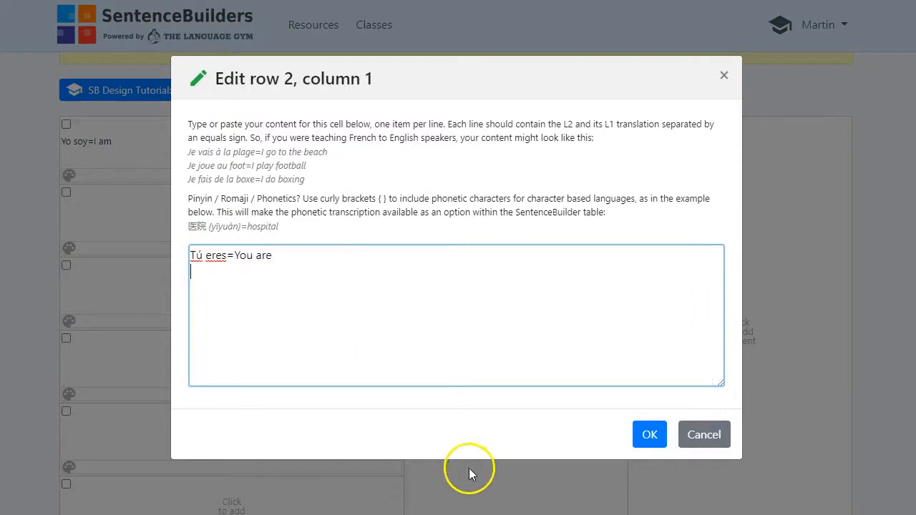
click(650, 435)
Paste the remaining lines into row 3, column 1, keep "Él es=He is" and "Ella es=She is", and copy and remove the rest.
click(84, 277)
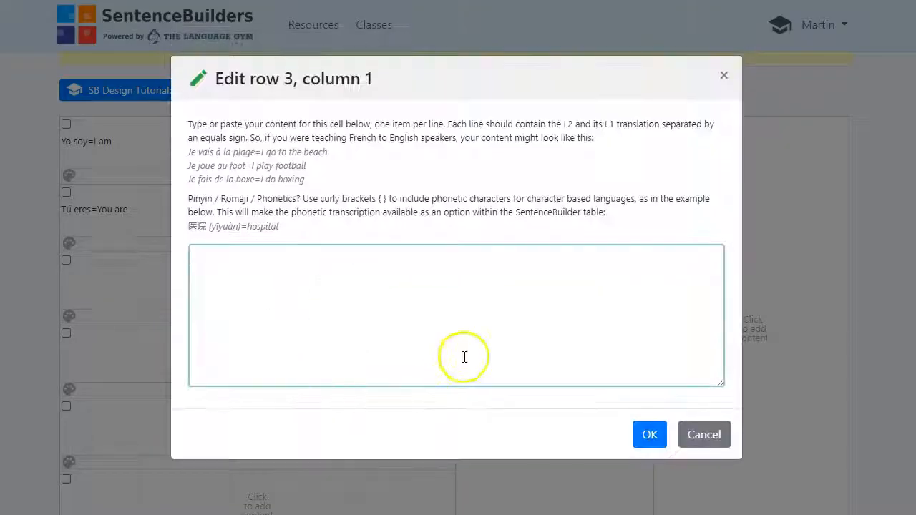
key(ctrl+v)
drag(190, 289, 479, 460)
key(ctrl+c)
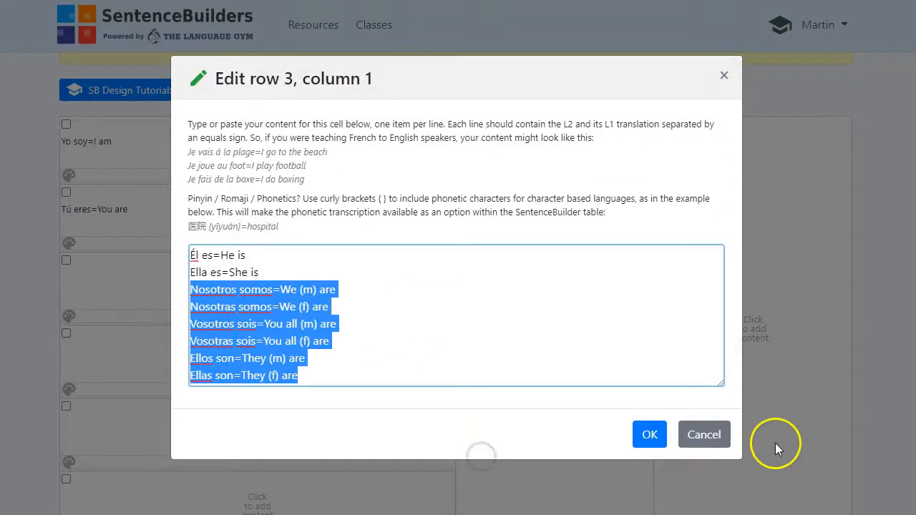
key(BackSpace)
click(648, 434)
Paste the remaining lines into row 4, column 1, keep only the Nosotros and Nosotras somos lines, and copy and remove the rest.
click(141, 362)
key(ctrl+v)
drag(192, 290, 405, 419)
key(ctrl+c)
key(BackSpace)
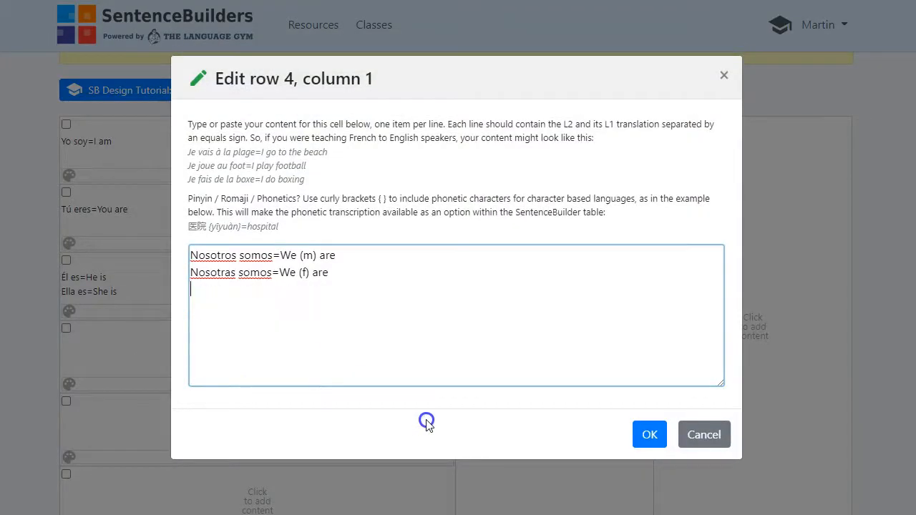
click(634, 436)
Paste the remaining lines into row 5, column 1, keep only the Vosotros and Vosotras sois lines, and copy and remove the rest.
click(91, 420)
key(ctrl+v)
drag(190, 289, 436, 345)
key(ctrl+c)
key(BackSpace)
click(641, 435)
Paste the "Ellos son=They (m) are" and "Ellas son=They (f) are" lines into row 6, column 1.
scroll(375, 380, down, 3)
click(120, 259)
key(ctrl+v)
click(648, 435)
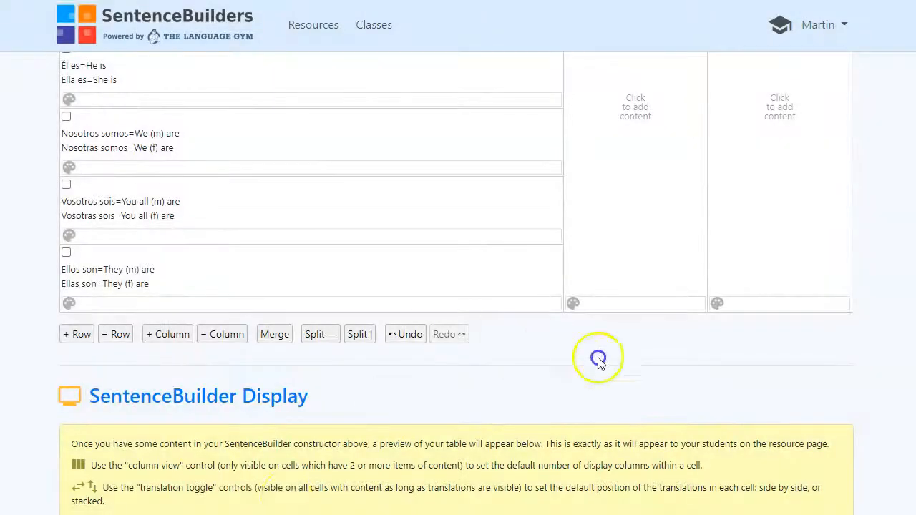
Review the constructor table and the display preview of the verb cells as students will see them.
scroll(598, 360, up, 3)
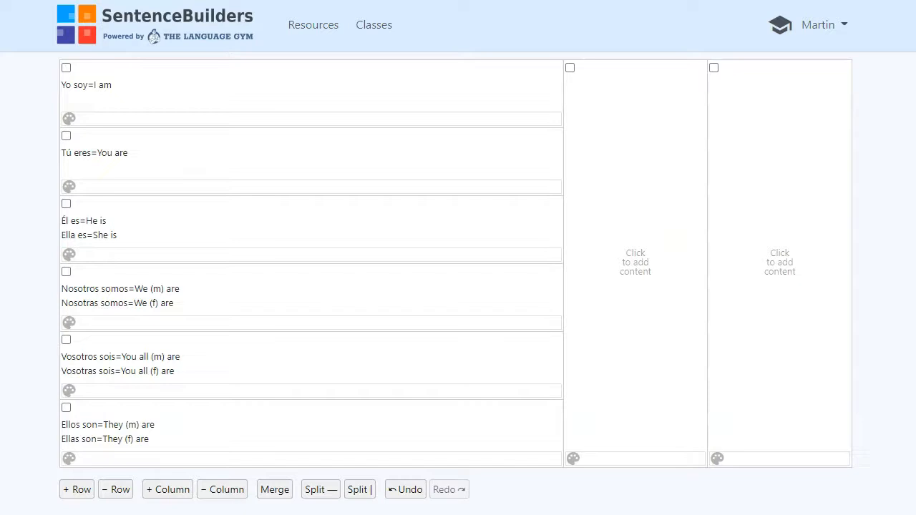
scroll(915, 263, down, 10)
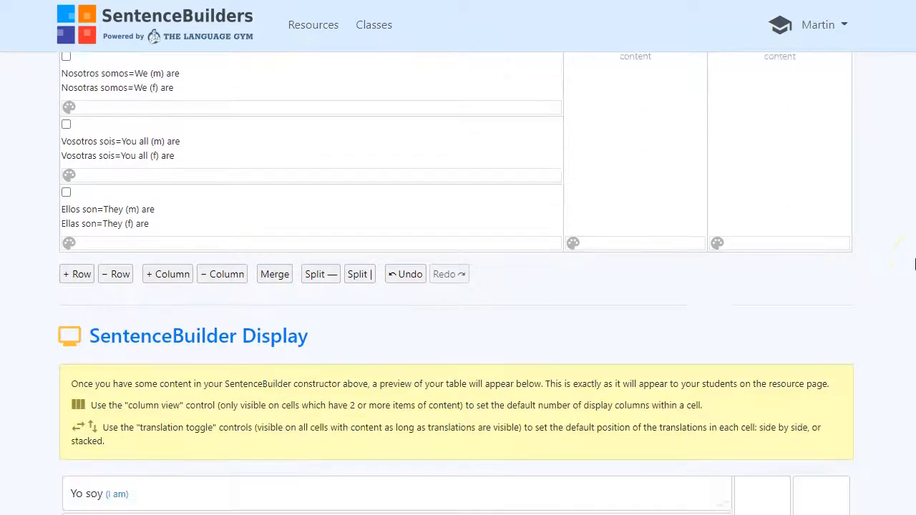
scroll(915, 263, down, 3)
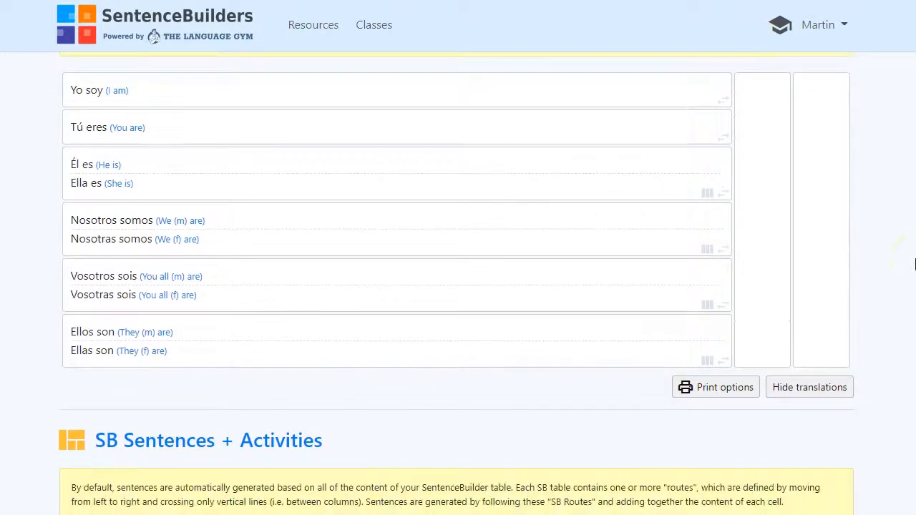
scroll(915, 264, up, 1)
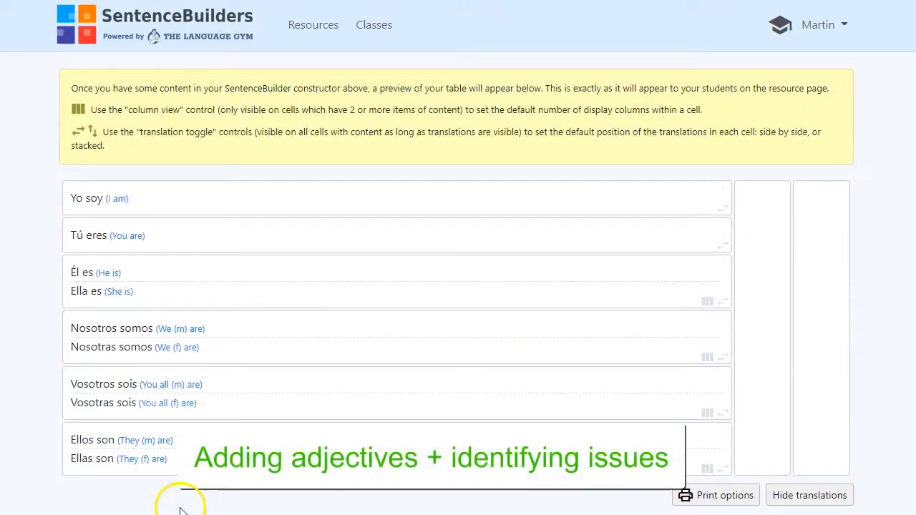
Fill row 1, column 2 with alto/a(s)=tall, bajo/a(s)=short, delgado/a(s)=slim, feo/a(s)=ugly, fuerte(s)=strong, gordo/a(s)=fat, guapo/a(s)=good looking and musculoso/a(s)=muscular.
scroll(380, 225, up, 1)
scroll(380, 224, up, 10)
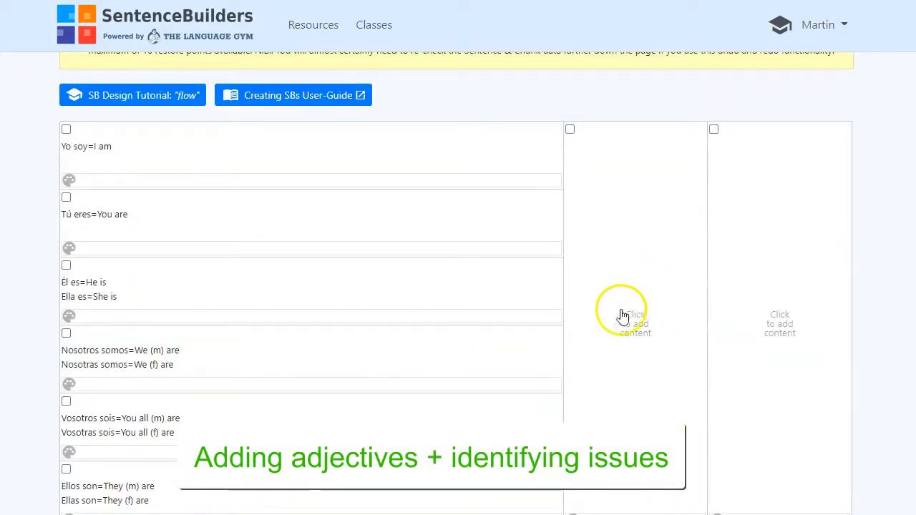
click(627, 329)
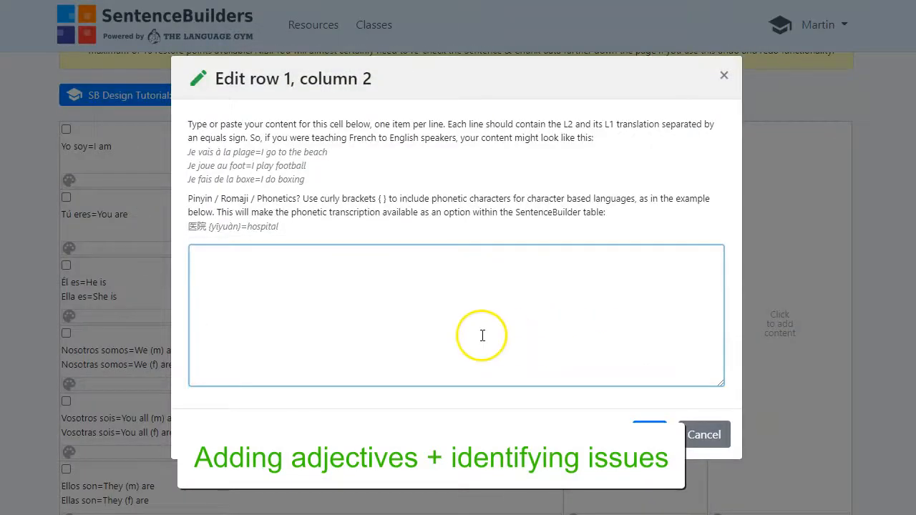
text(alto/a(s)=tall bajo/a(s)=short delgado/a(s)=slim feo/a(s)=ugly fuerte(s)=strong gordo/a(s)=fat guapo/a(s)=good looking musculoso/a(s)=muscular)
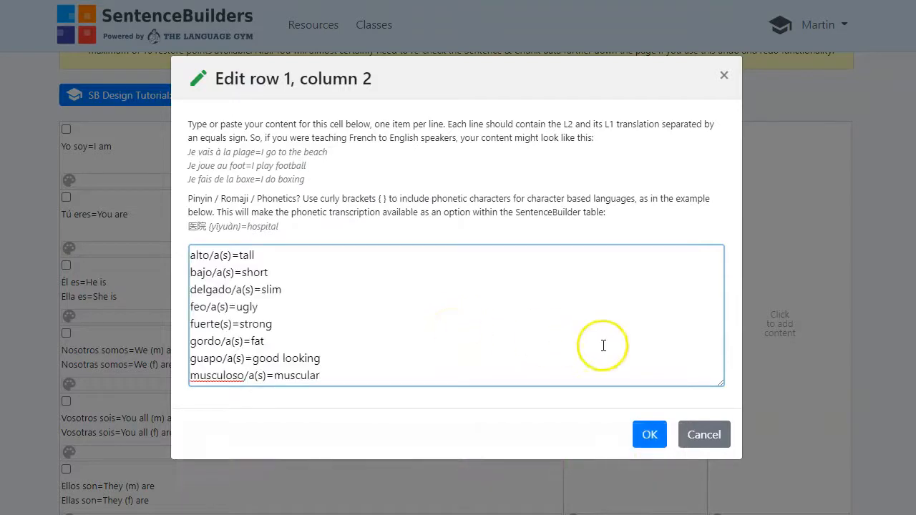
drag(719, 384, 715, 420)
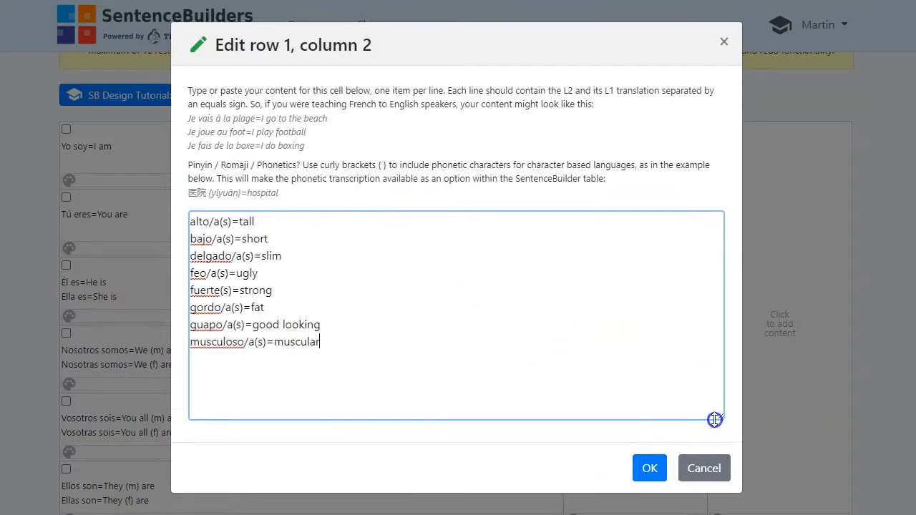
click(648, 468)
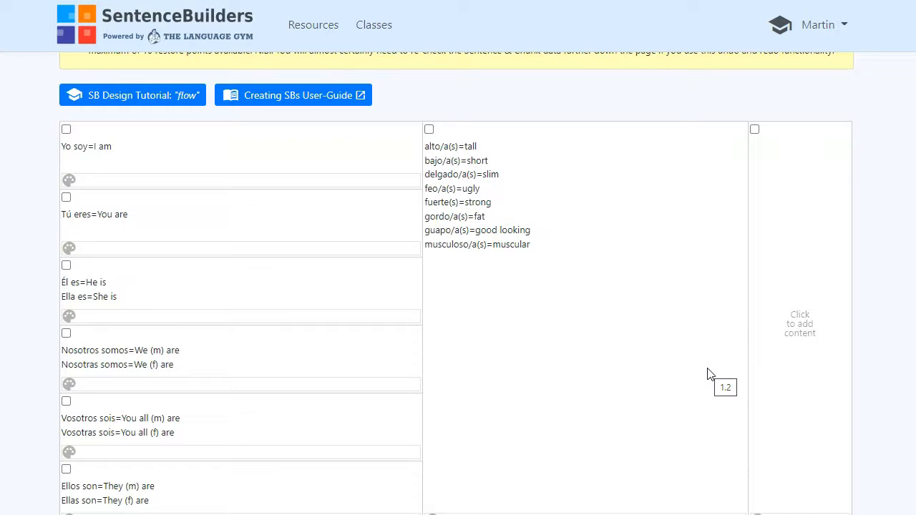
Split the column 2 adjective cell horizontally three times to create separate empty cells beside the Nosotros, Vosotros and Ellos rows.
scroll(709, 374, down, 2)
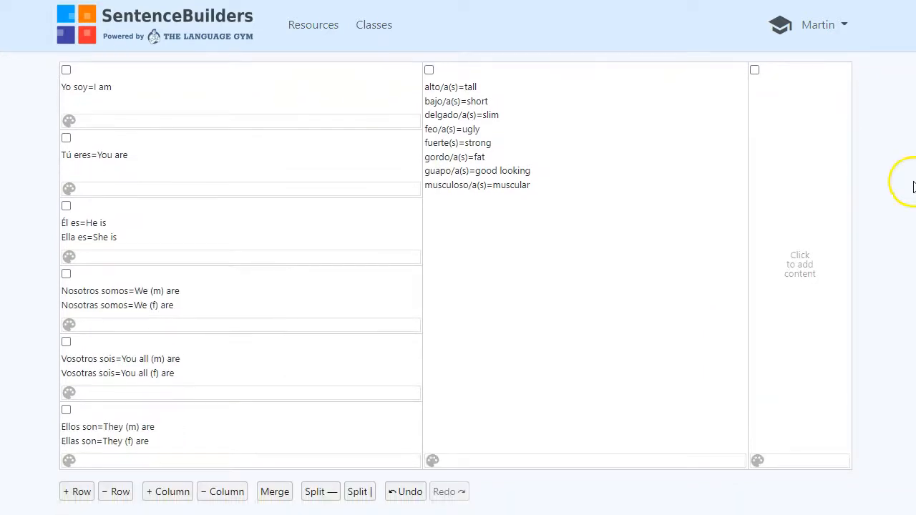
scroll(913, 187, up, 1)
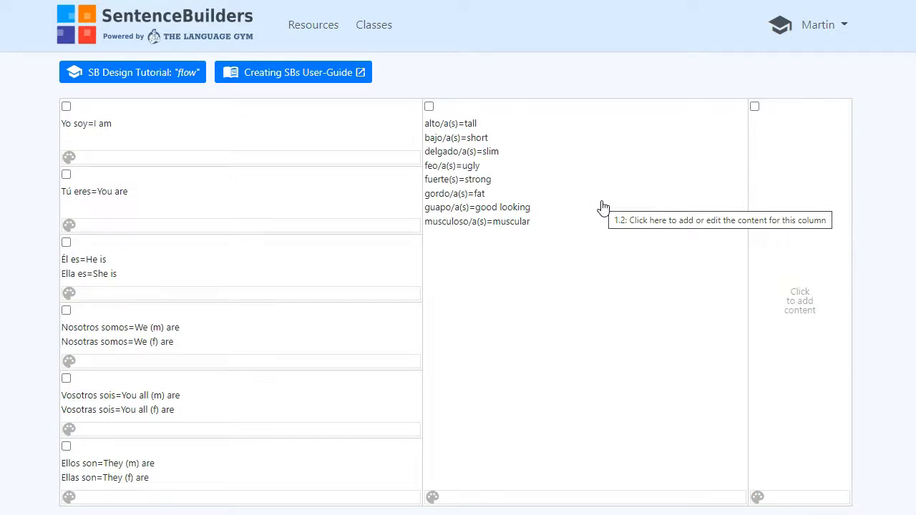
scroll(420, 282, down, 2)
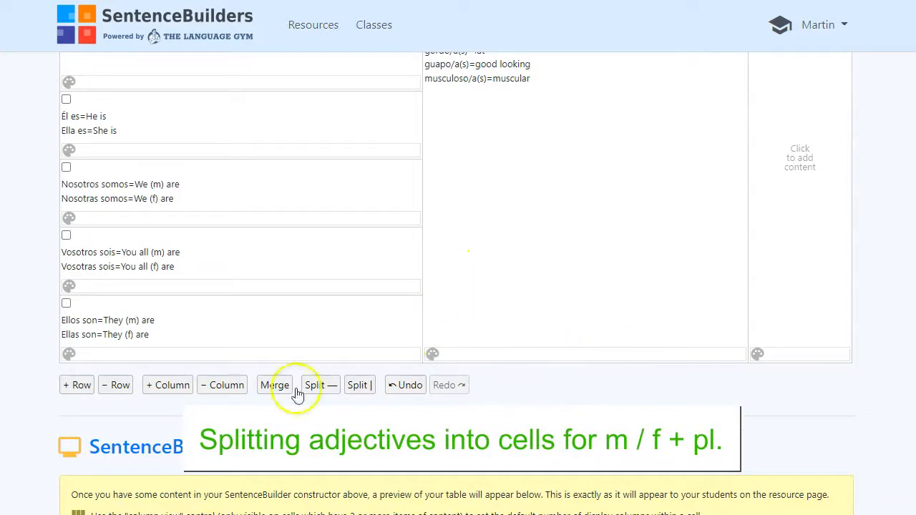
click(320, 386)
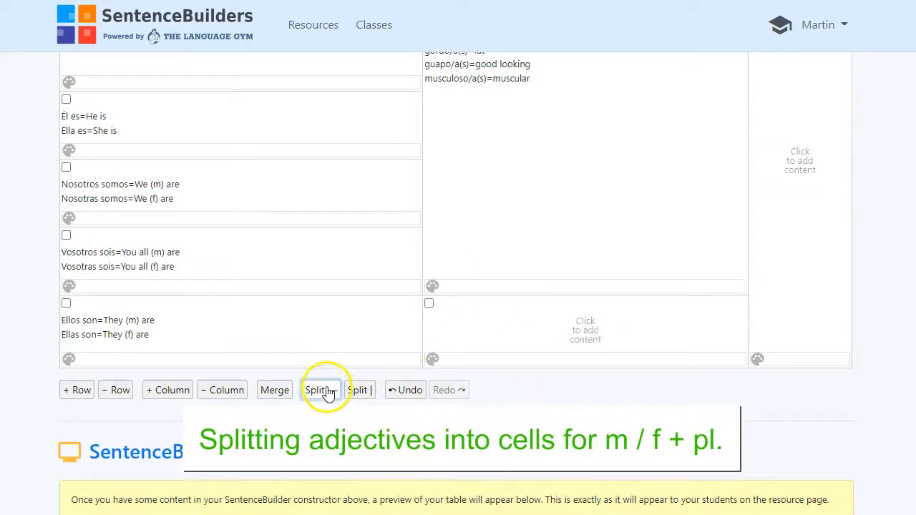
scroll(501, 157, up, 3)
click(435, 191)
scroll(419, 263, down, 3)
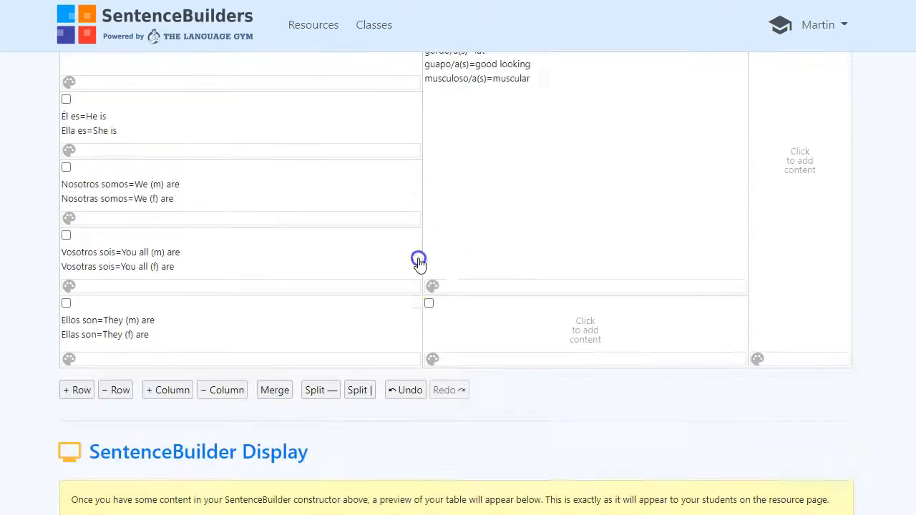
click(309, 392)
scroll(303, 328, up, 2)
click(466, 109)
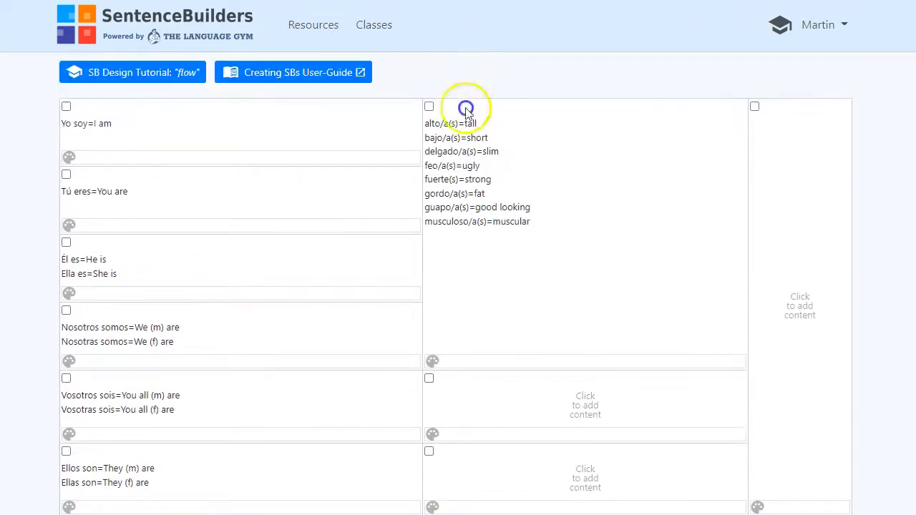
scroll(466, 215, down, 2)
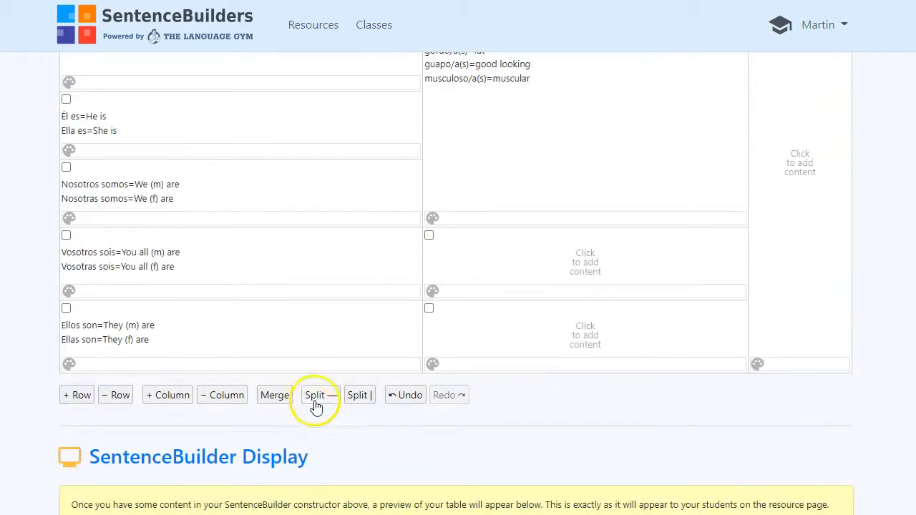
click(316, 406)
Merge the three empty column 2 cells beside the Nosotros, Vosotros and Ellos rows into one plural cell.
click(429, 167)
click(430, 242)
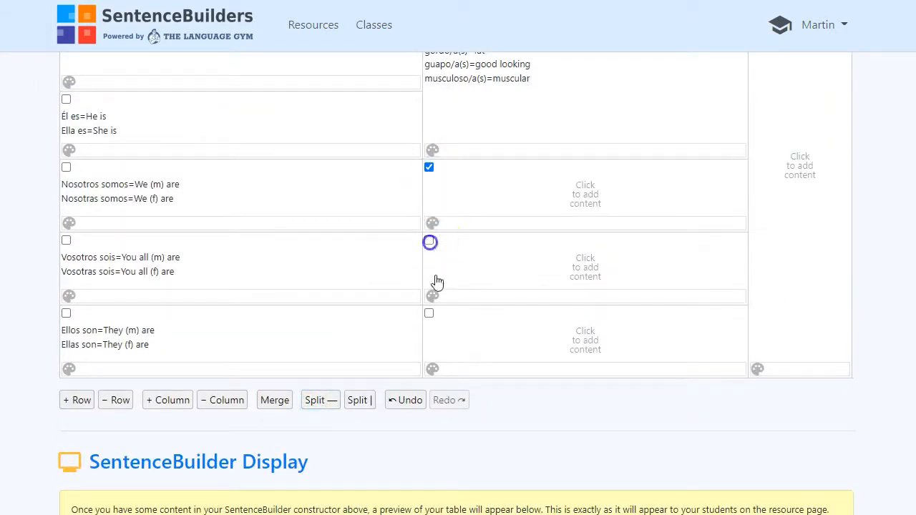
click(429, 241)
click(429, 314)
click(275, 400)
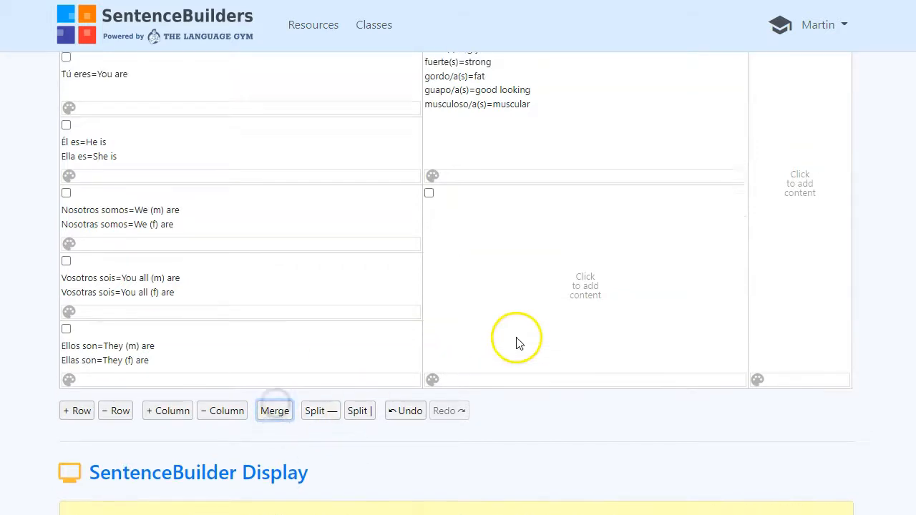
Split the adjective cell horizontally twice, and split the resulting empty cell beside Tú eres horizontally in two.
scroll(519, 343, up, 2)
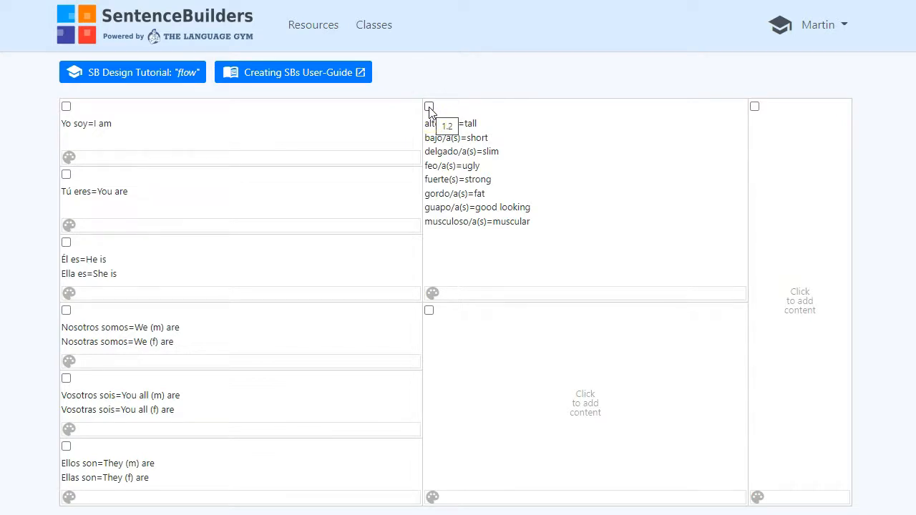
scroll(172, 405, down, 2)
click(334, 385)
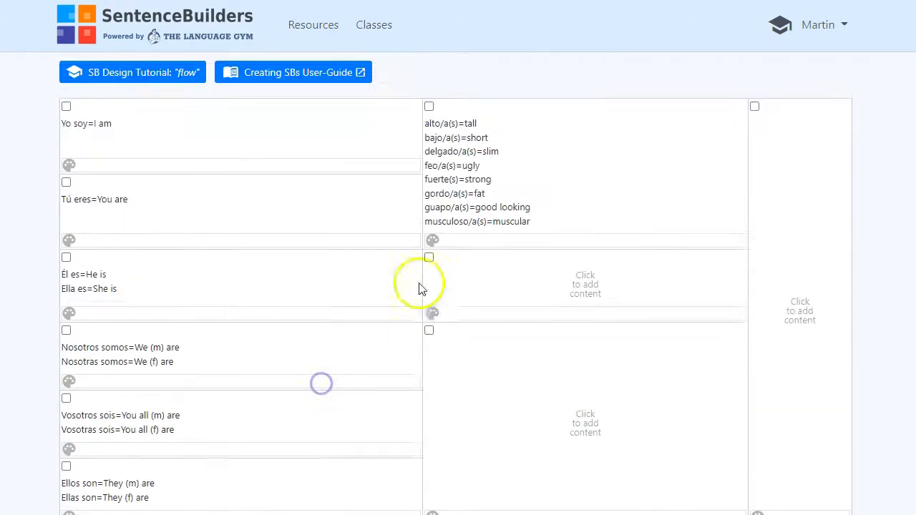
scroll(225, 368, down, 3)
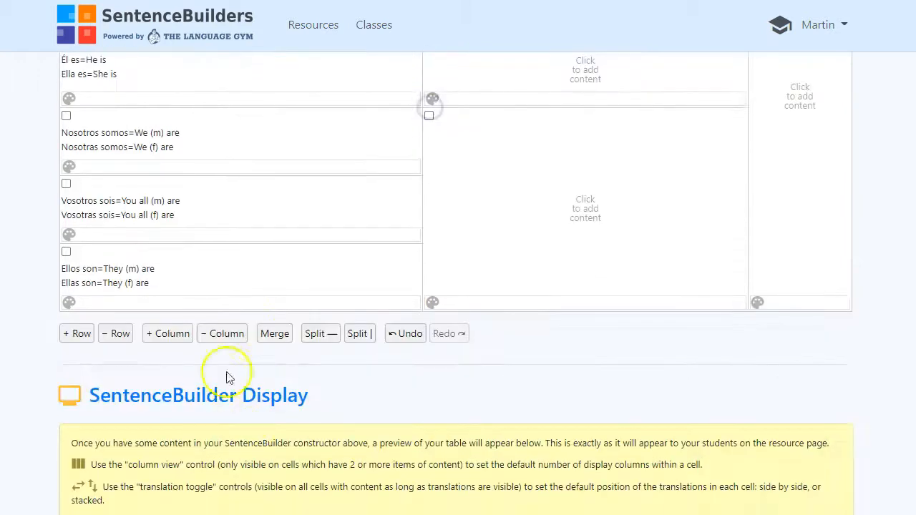
click(322, 336)
scroll(436, 265, down, 1)
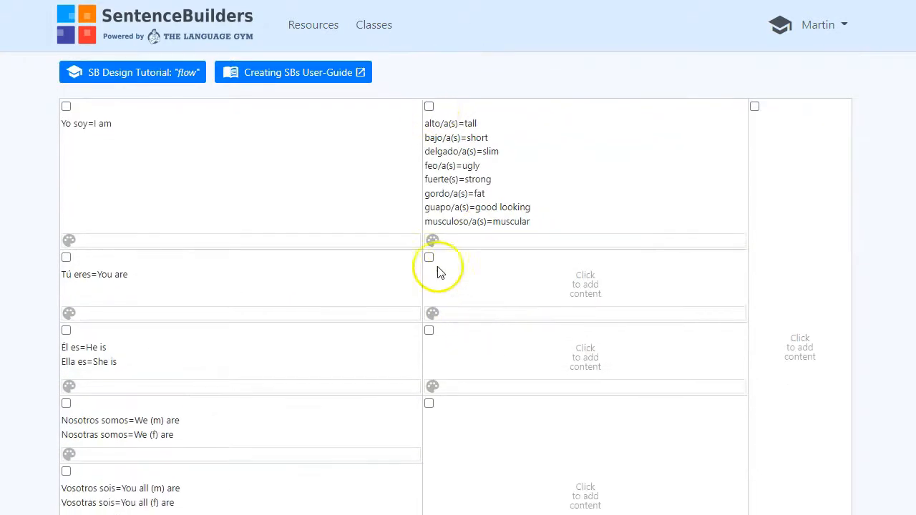
scroll(430, 262, down, 2)
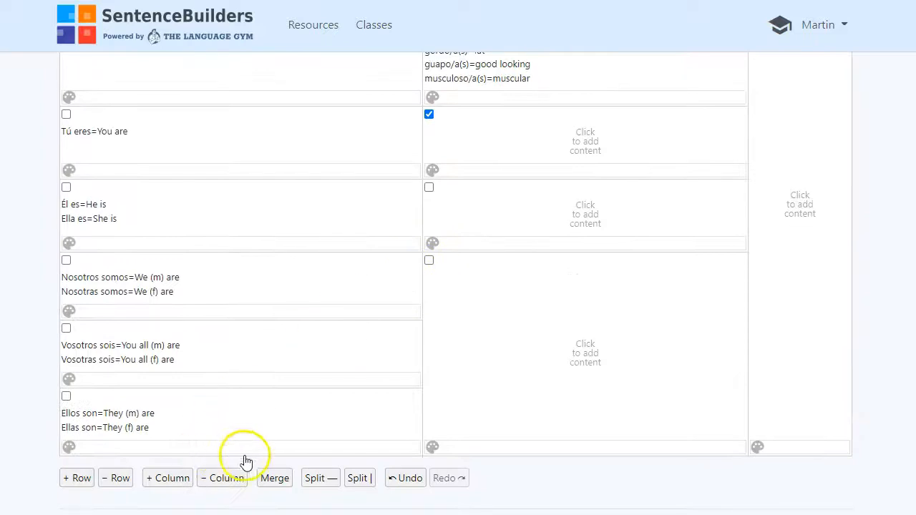
click(332, 484)
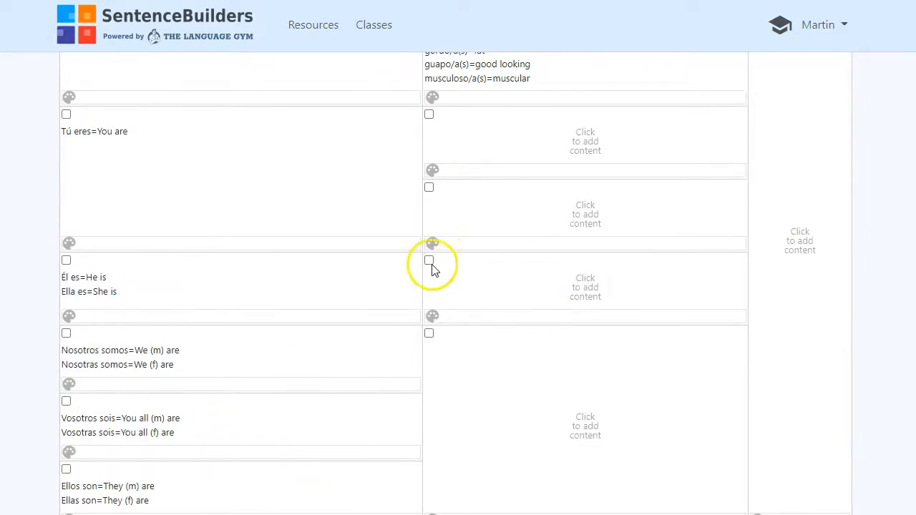
Merge the lower empty cell beside Tú eres with the empty cell beside Él es and Ella es.
click(428, 186)
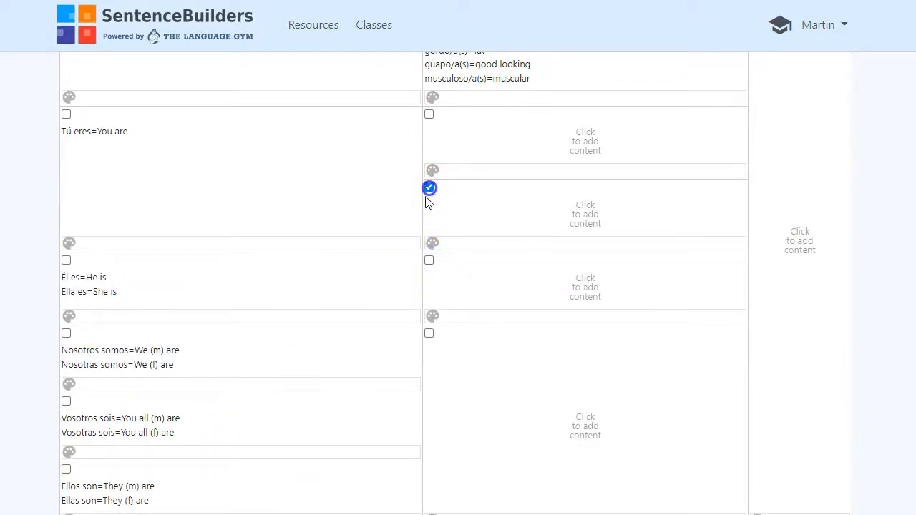
click(430, 262)
scroll(297, 311, down, 2)
click(274, 410)
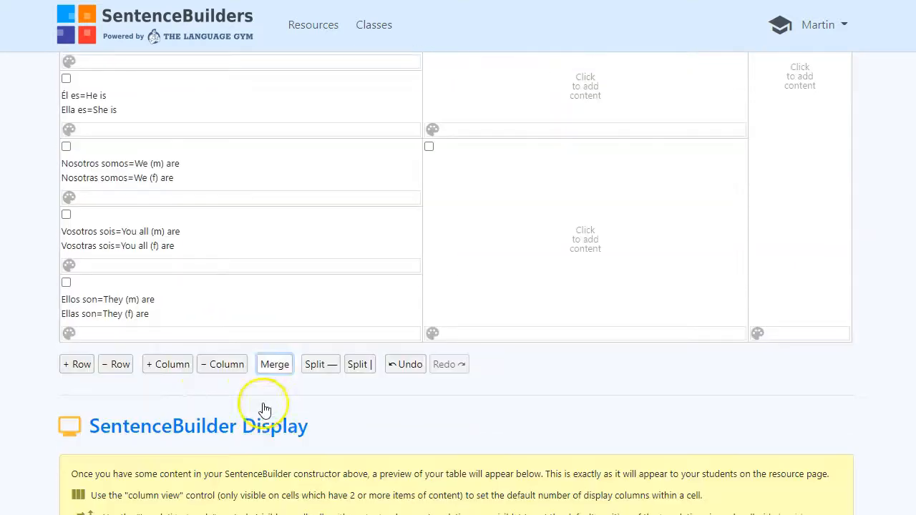
Merge the adjective cell in row 1, column 2 with the empty cell directly below it.
scroll(491, 348, up, 2)
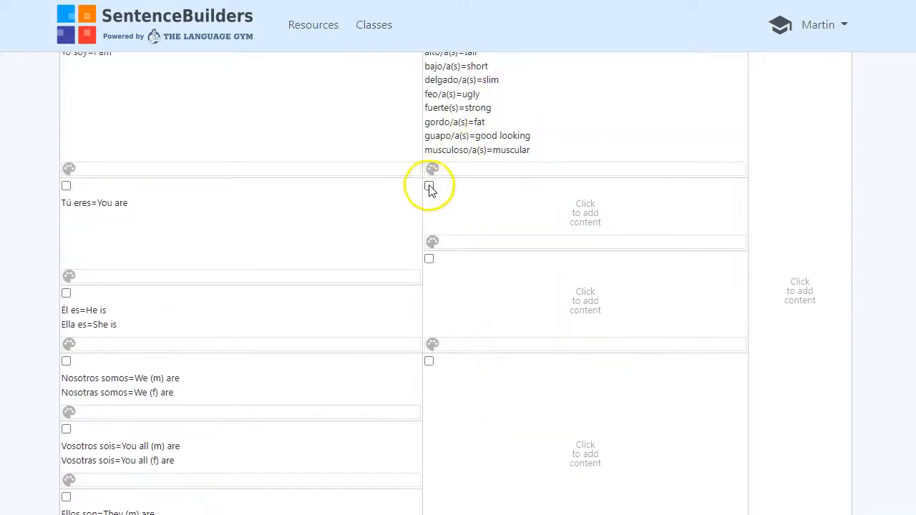
scroll(499, 184, up, 2)
click(430, 104)
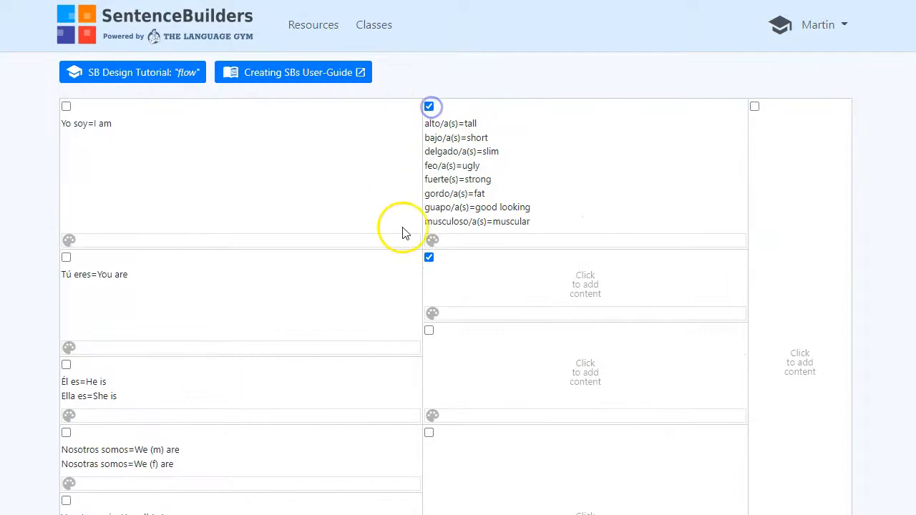
scroll(87, 466, down, 3)
click(275, 507)
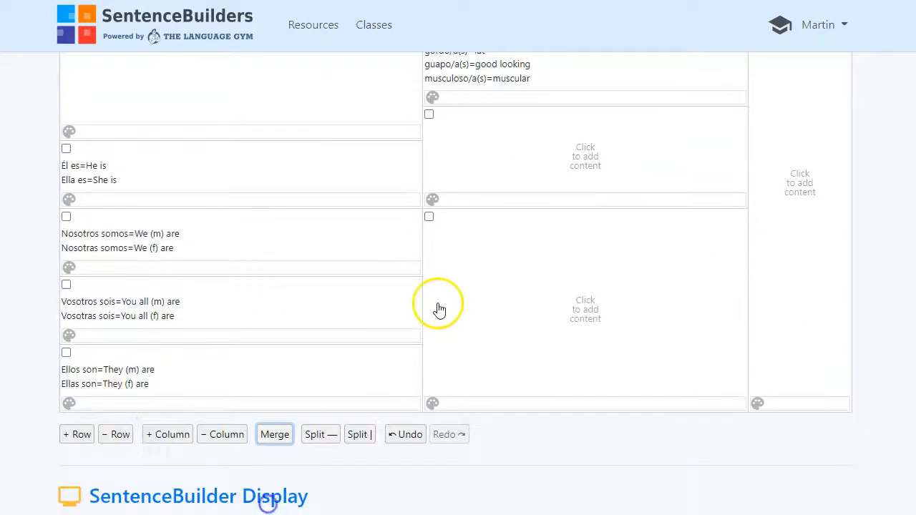
Copy the complete adjective list from row 1, column 2, leaving the cell's content as it is.
scroll(436, 307, down, 1)
scroll(466, 272, up, 3)
click(483, 196)
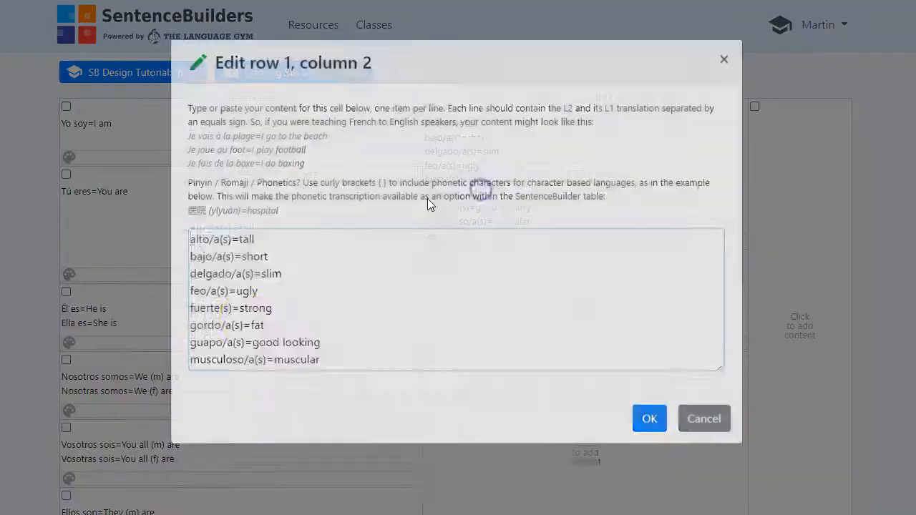
drag(221, 328, 180, 256)
key(ctrl+c)
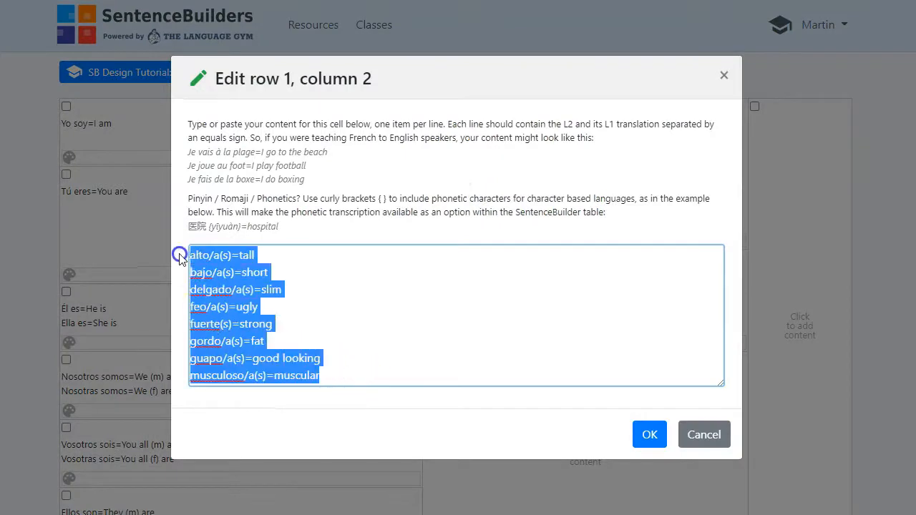
click(649, 435)
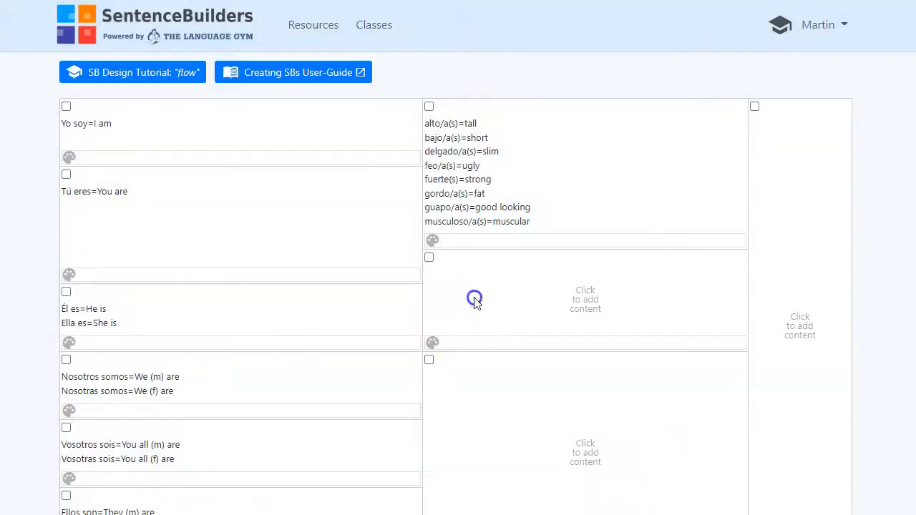
Paste the adjective list into row 3, column 2 and into the merged cell beside the Nosotros, Vosotros and Ellos rows.
click(475, 299)
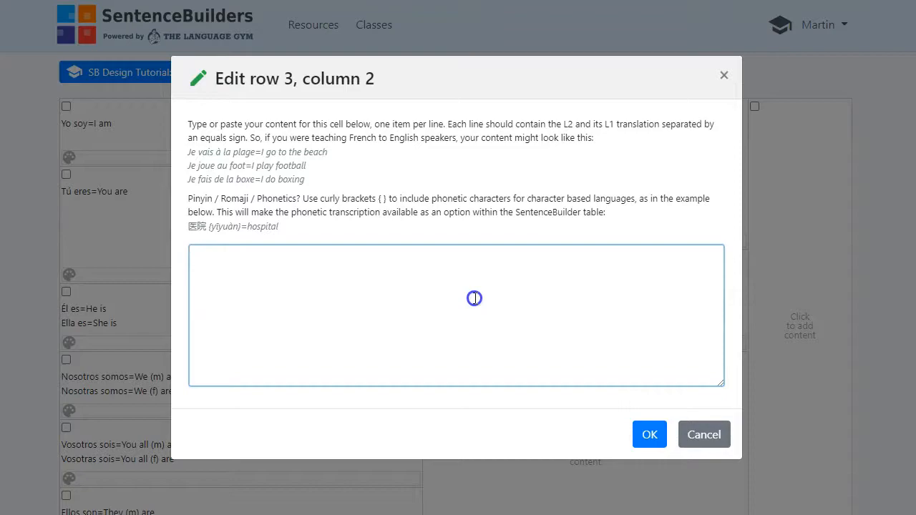
key(ctrl+v)
click(650, 434)
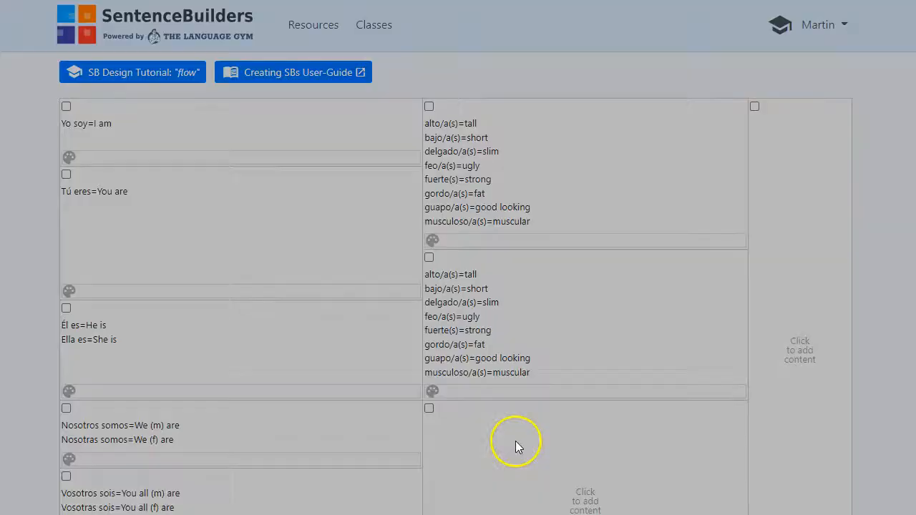
click(518, 446)
key(ctrl+v)
click(649, 433)
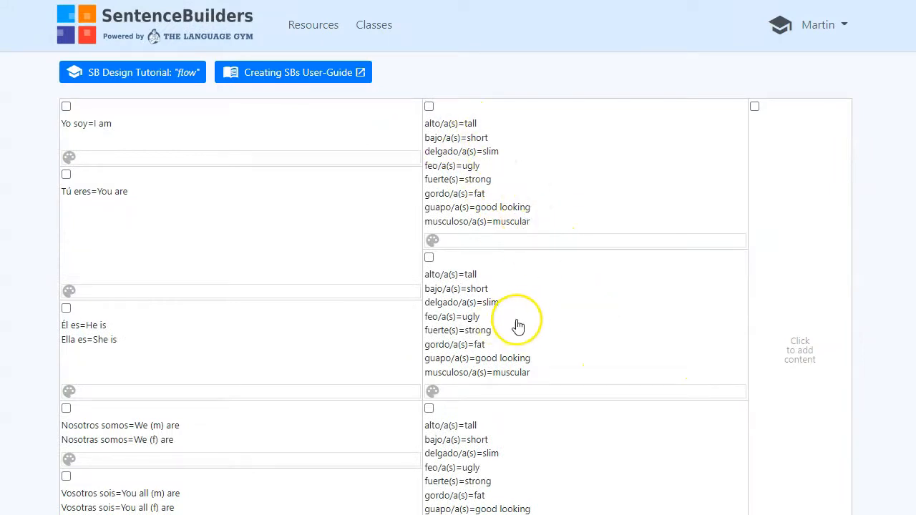
Change row 1, column 2 to masculine singular alto, bajo, delgado, feo, fuerte, gordo, guapo and musculoso, adding (m) after each translation.
scroll(517, 323, down, 1)
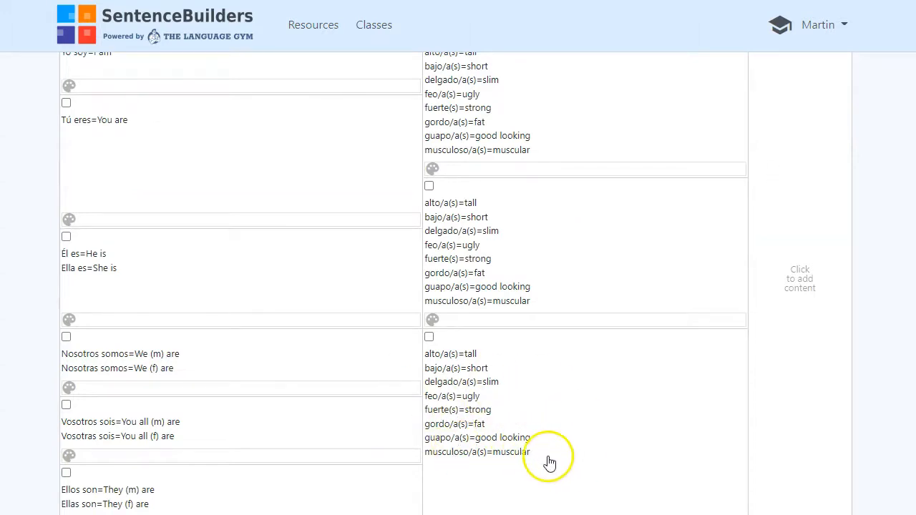
scroll(548, 462, up, 2)
click(514, 257)
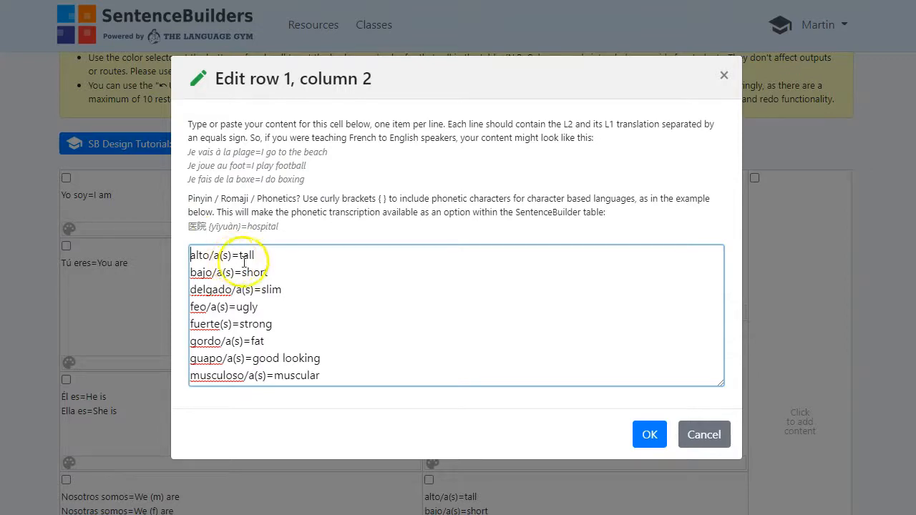
key(BackSpace)
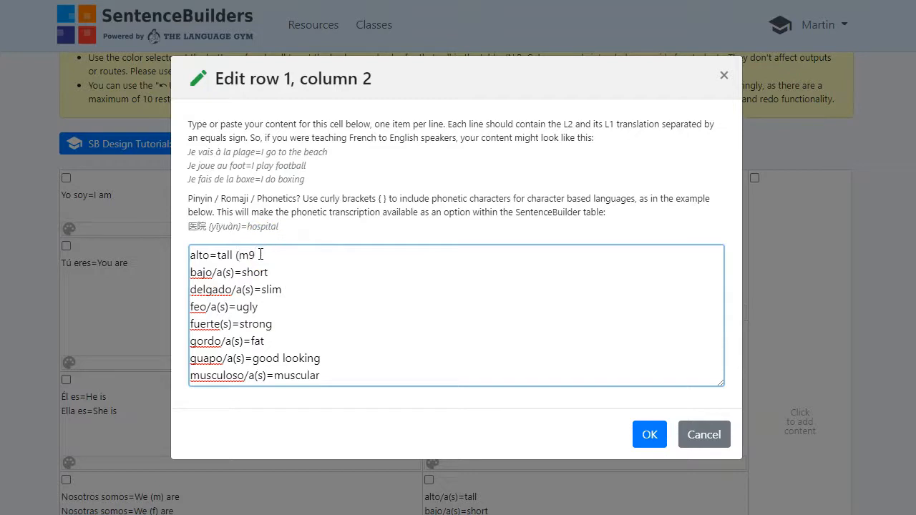
key(shift+Left)
key(shift+Left)
key(shift+Left)
key(shift+Left)
key(shift+Left)
key(BackSpace)
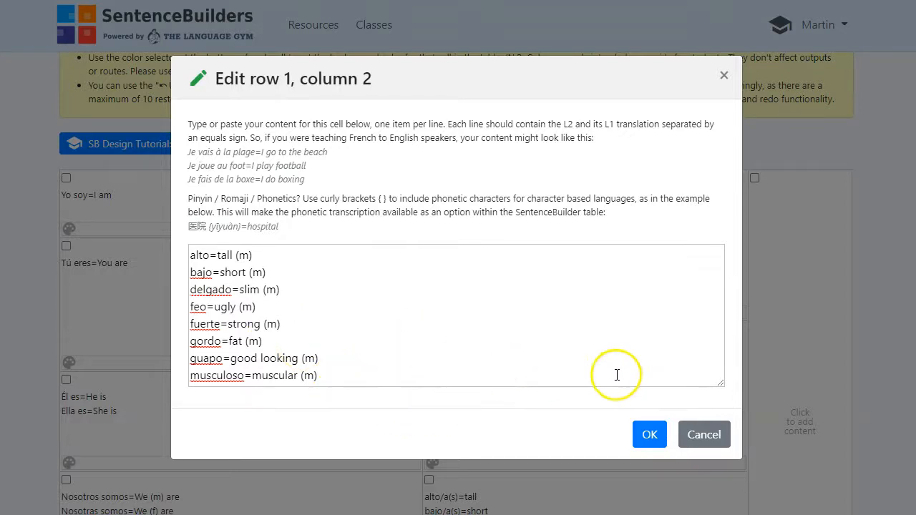
click(648, 437)
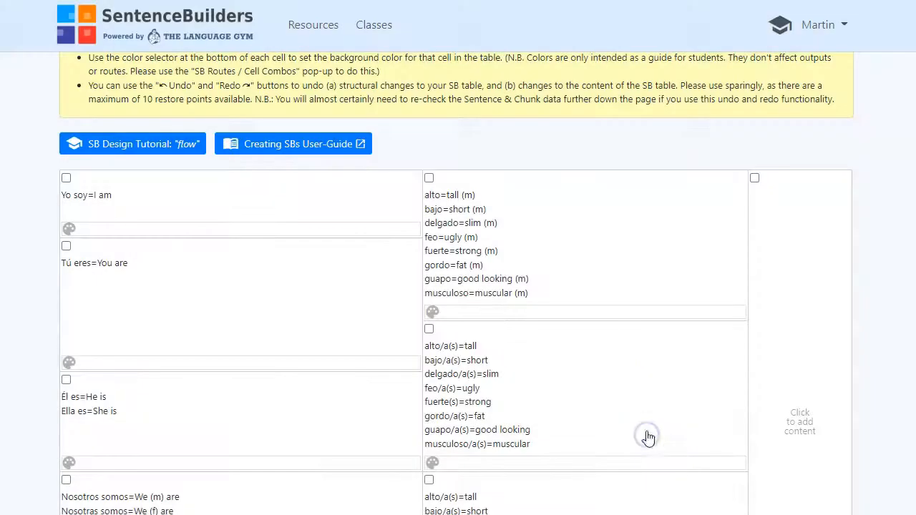
Change row 3, column 2 to feminine singular alta, baja, delgada, fea, fuerte, gorda, guapa and musculosa, adding (f) after each translation.
click(544, 397)
click(214, 256)
key(BackSpace)
key(BackSpace)
click(221, 255)
key(BackSpace)
key(BackSpace)
key(BackSpace)
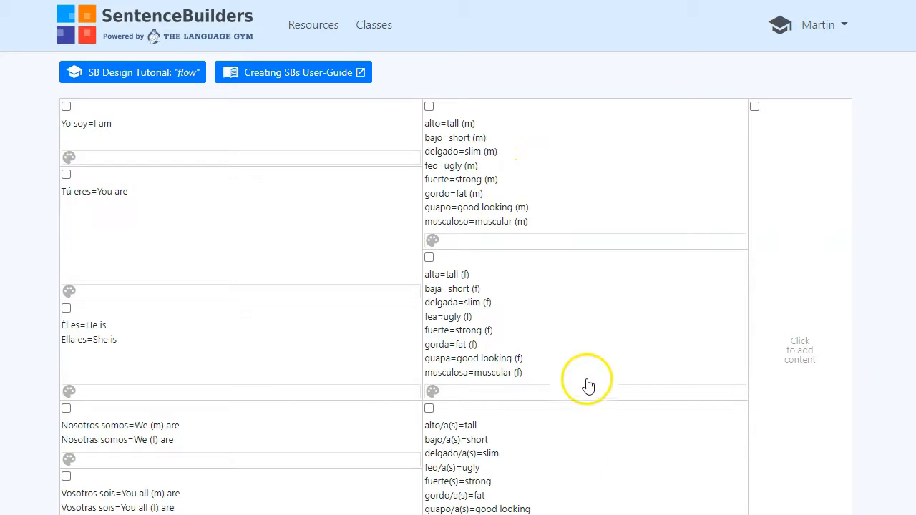
Set the background of the masculine singular adjective cell to light blue and the feminine singular one to light pink.
click(561, 242)
click(596, 319)
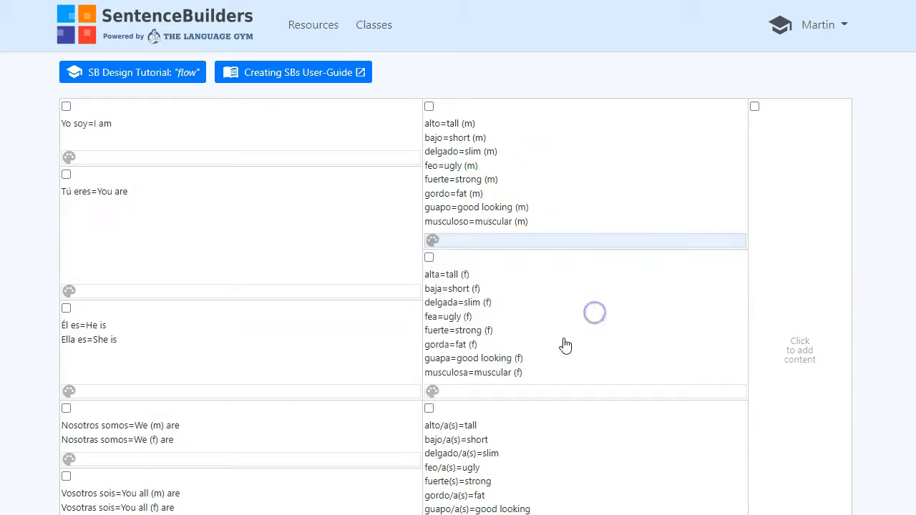
click(593, 392)
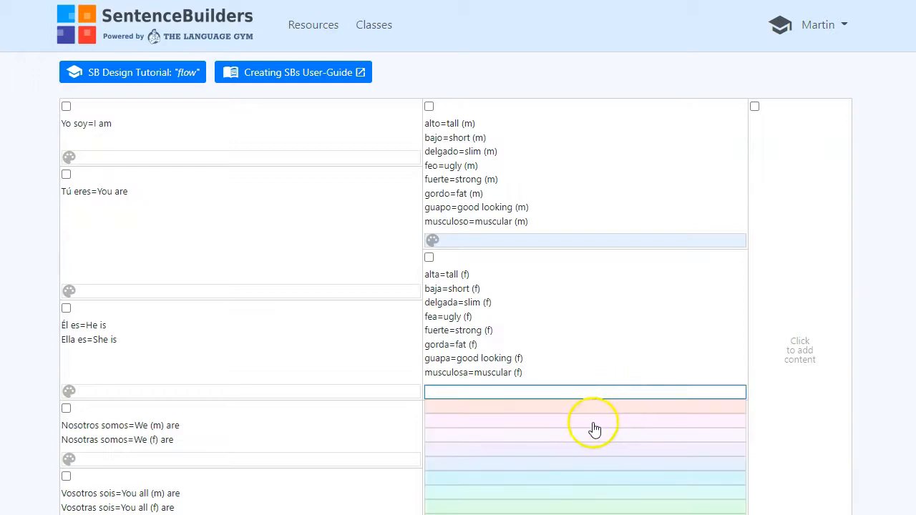
click(594, 428)
scroll(616, 362, down, 1)
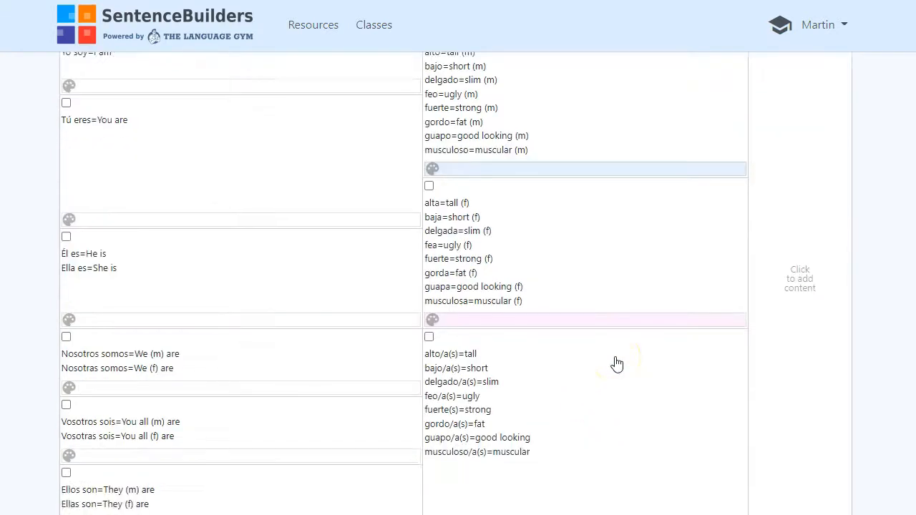
Change row 5, column 2 to plural altos/as, bajos/as, delgados/as, feos/as, fuertes, gordos/as, guapos/as and musculosos/as, adding (pl) after each translation.
scroll(599, 297, up, 1)
scroll(601, 298, down, 1)
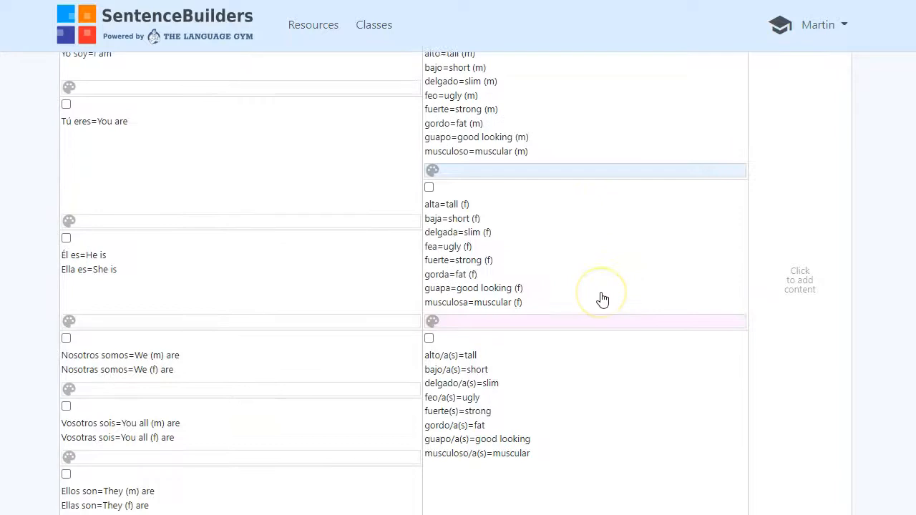
scroll(602, 299, down, 2)
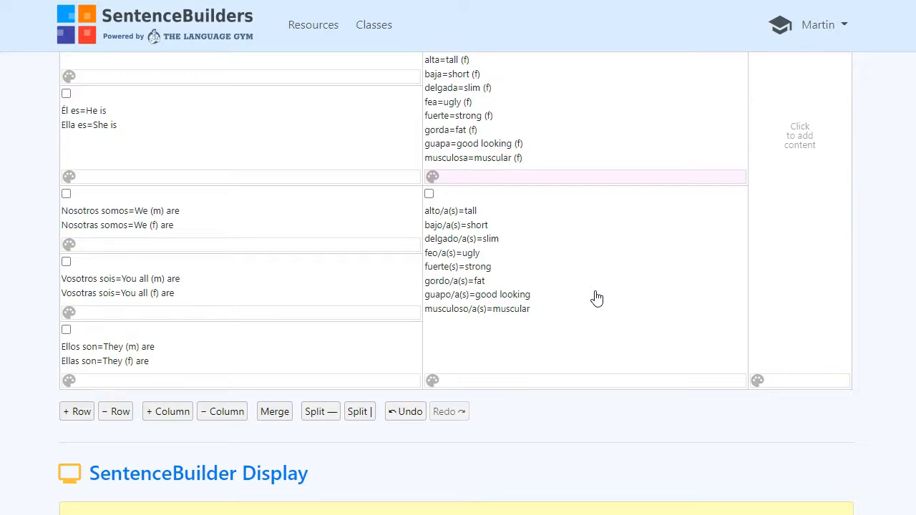
click(493, 278)
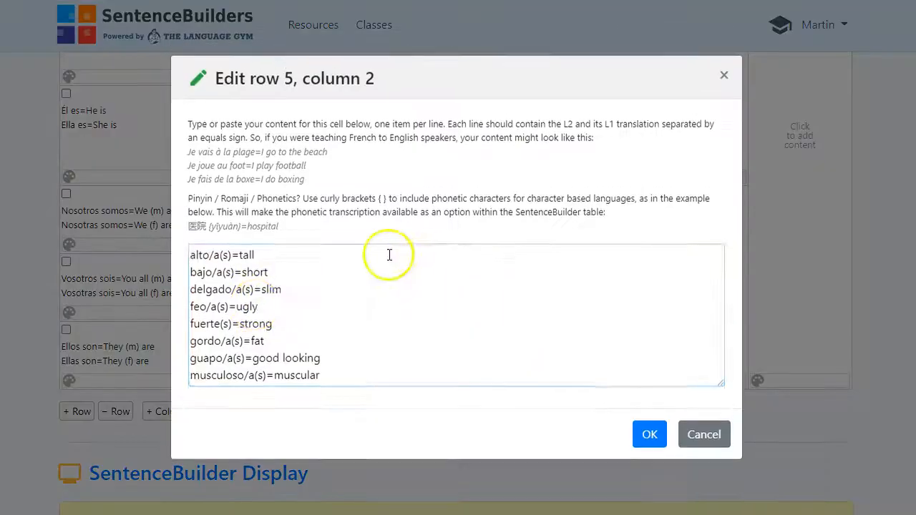
click(215, 256)
key(BackSpace)
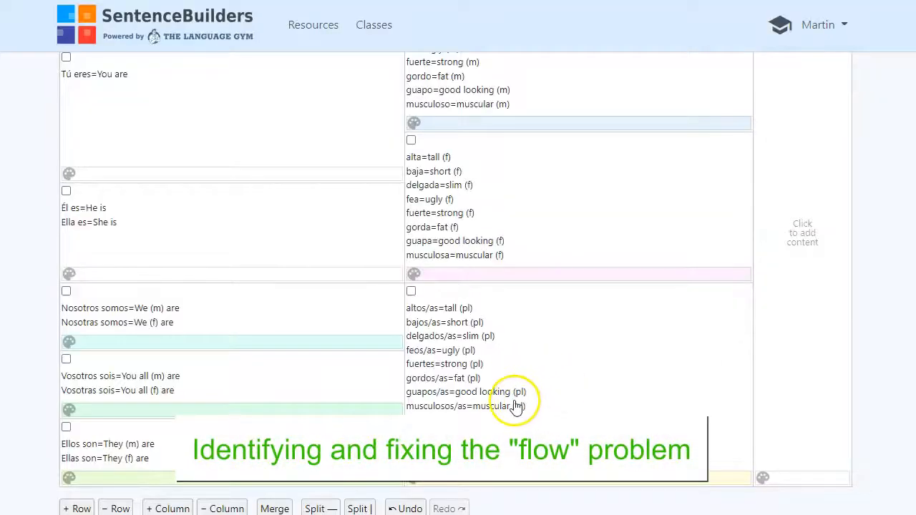
Insert an empty column between the verb and adjective columns and merge its cells beside the Nosotros, Vosotros and Ellos rows.
scroll(497, 374, up, 1)
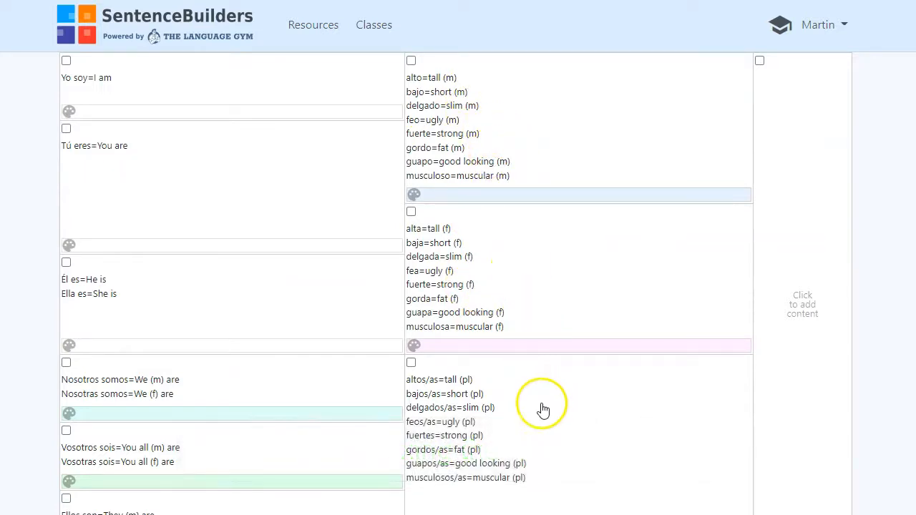
scroll(530, 419, down, 1)
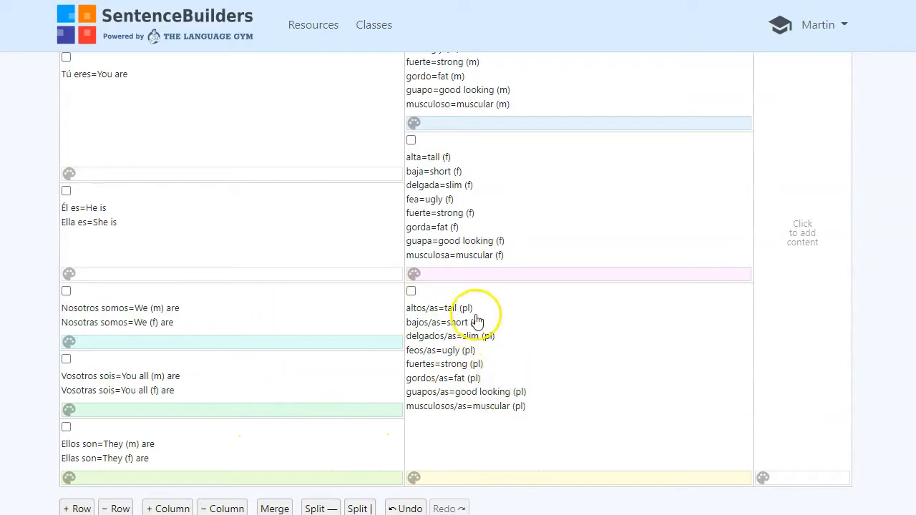
scroll(487, 374, up, 3)
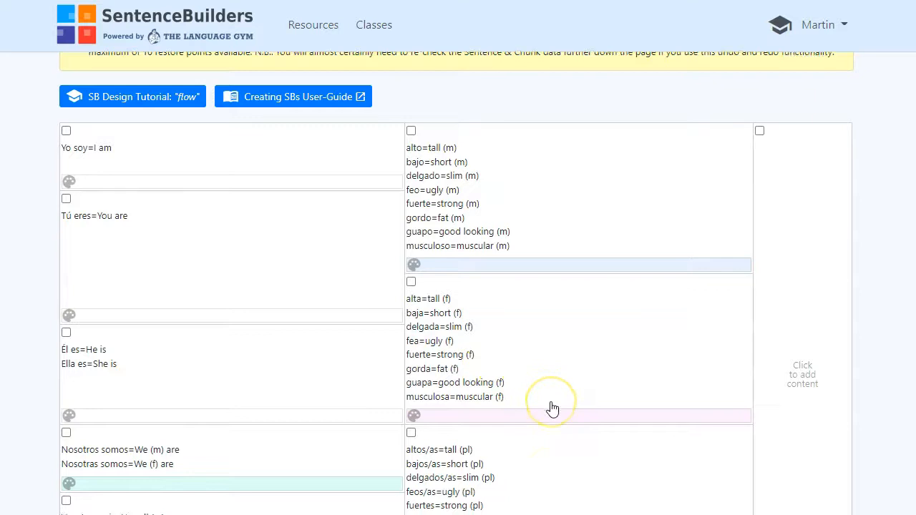
scroll(553, 408, down, 2)
scroll(553, 408, down, 3)
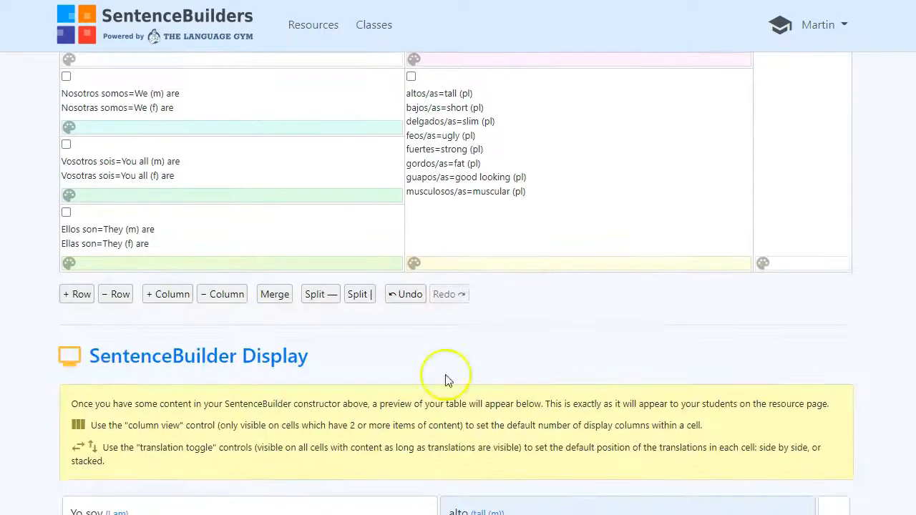
click(159, 294)
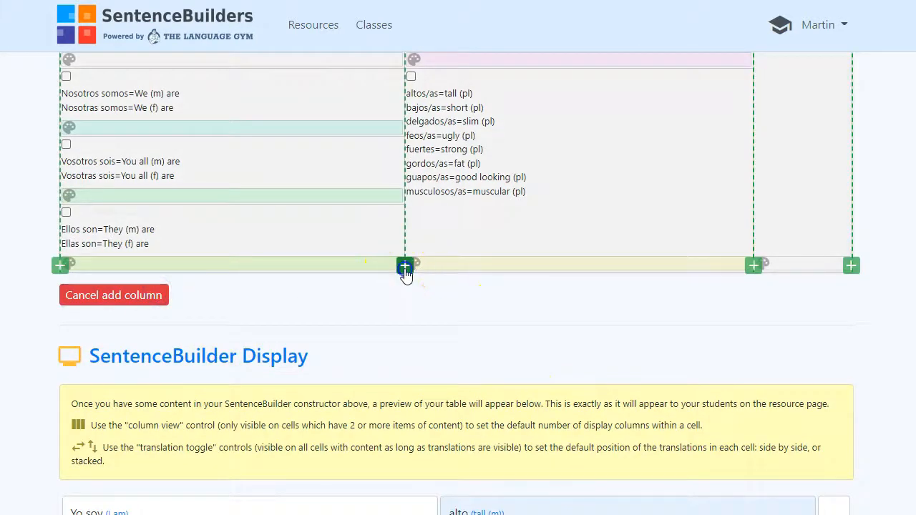
click(407, 268)
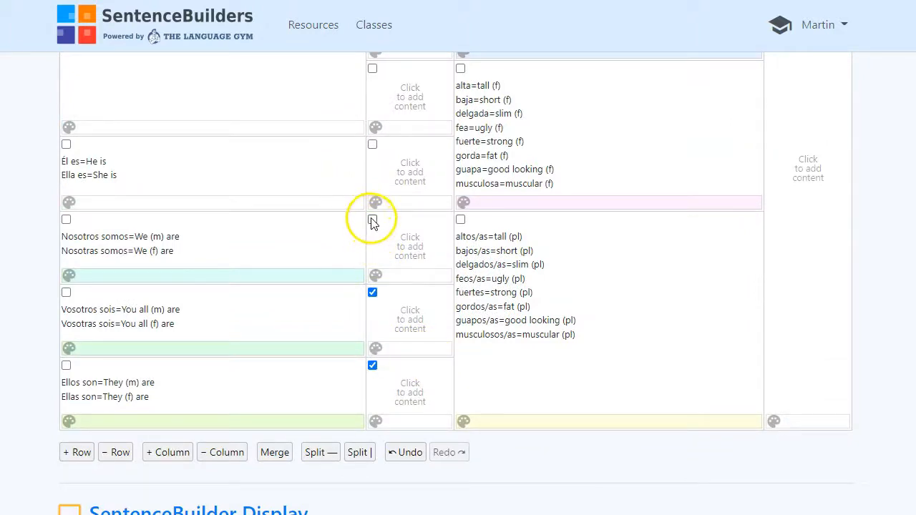
click(275, 456)
Merge the four empty cells of the new column beside the Yo soy, Tú eres and Él/Ella es rows.
scroll(451, 451, up, 2)
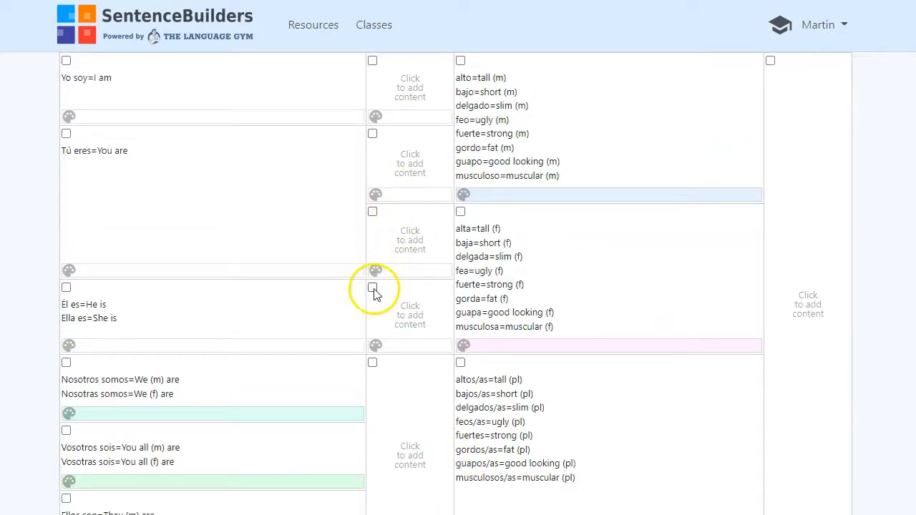
click(372, 288)
click(373, 212)
click(372, 134)
click(372, 61)
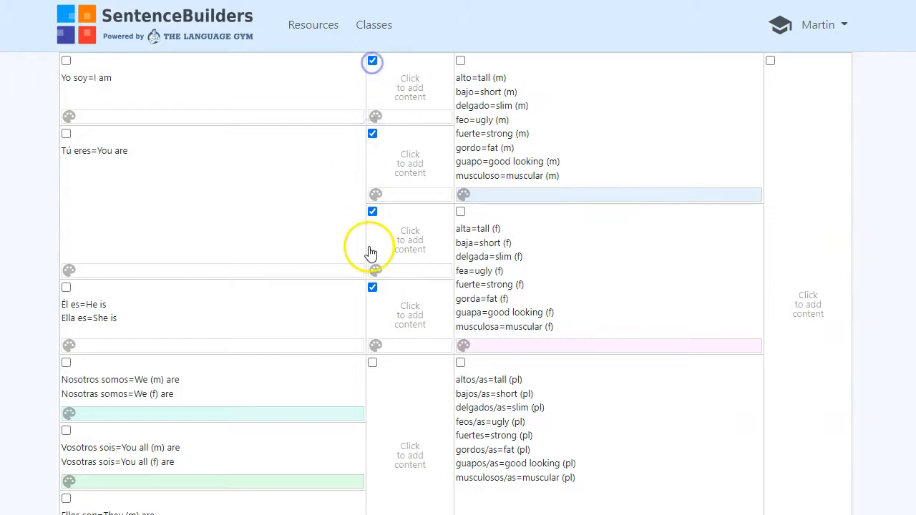
scroll(337, 393, down, 4)
click(279, 297)
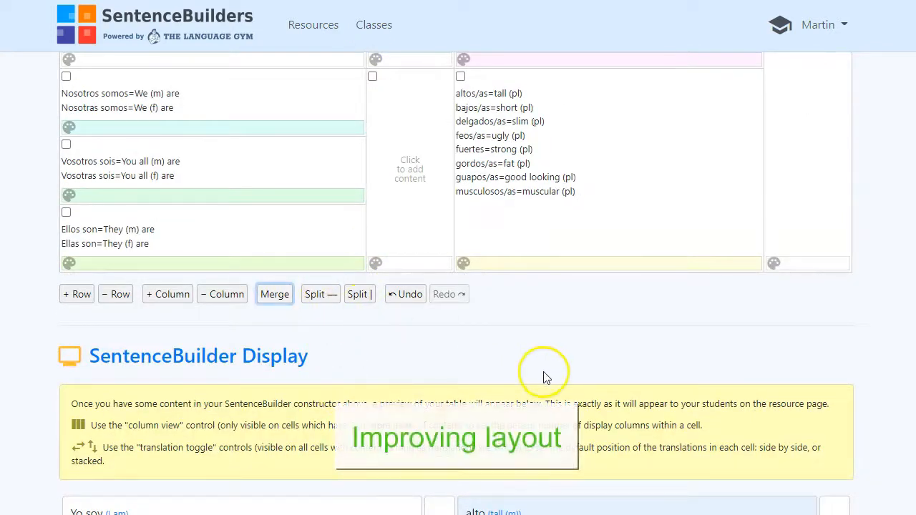
Set the masculine singular and feminine singular adjective cells in the SentenceBuilder display to 2 display columns each.
scroll(608, 303, up, 4)
scroll(608, 304, down, 6)
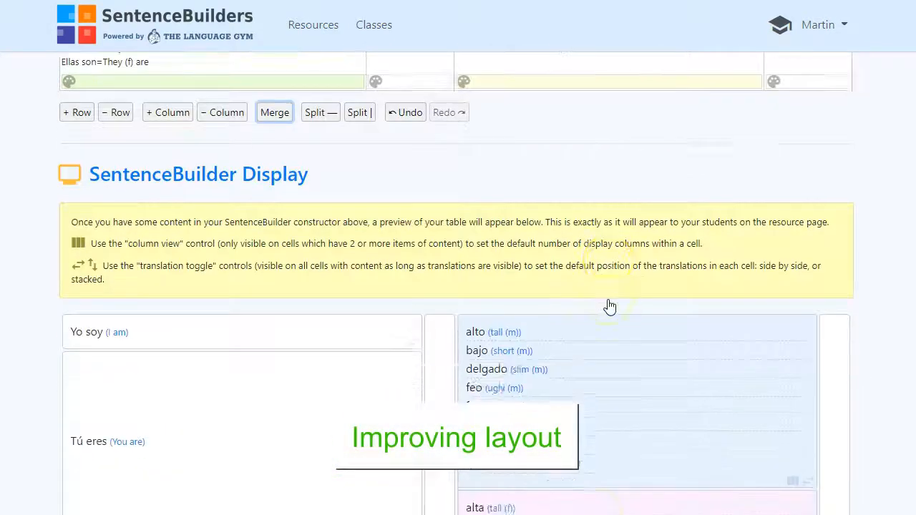
scroll(609, 306, down, 5)
scroll(614, 302, up, 1)
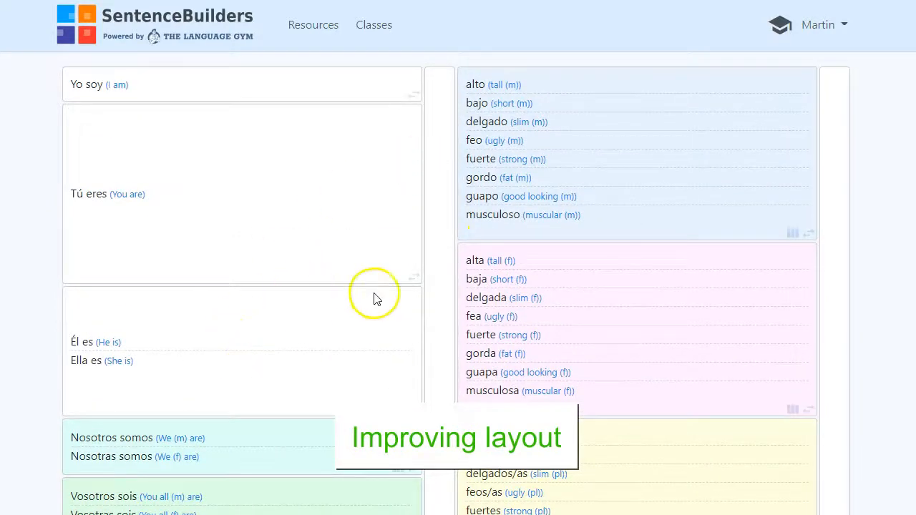
scroll(828, 224, down, 3)
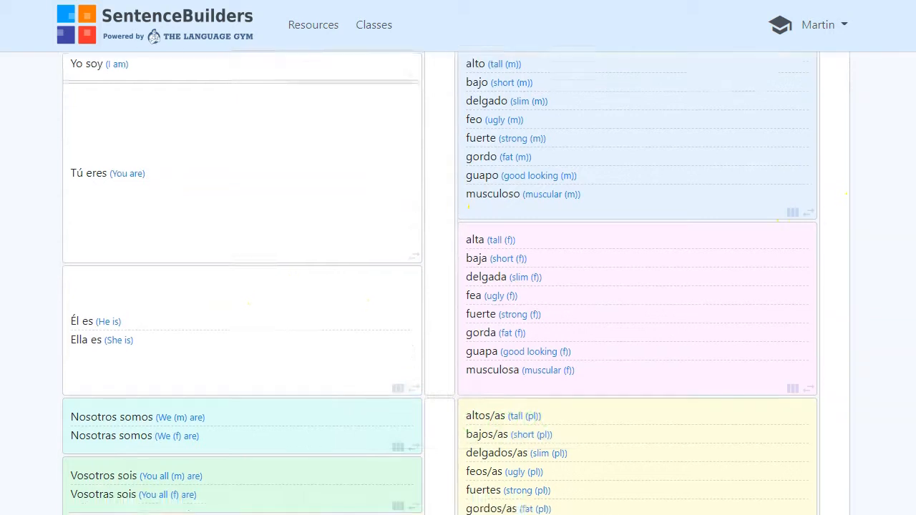
drag(914, 269, 903, 231)
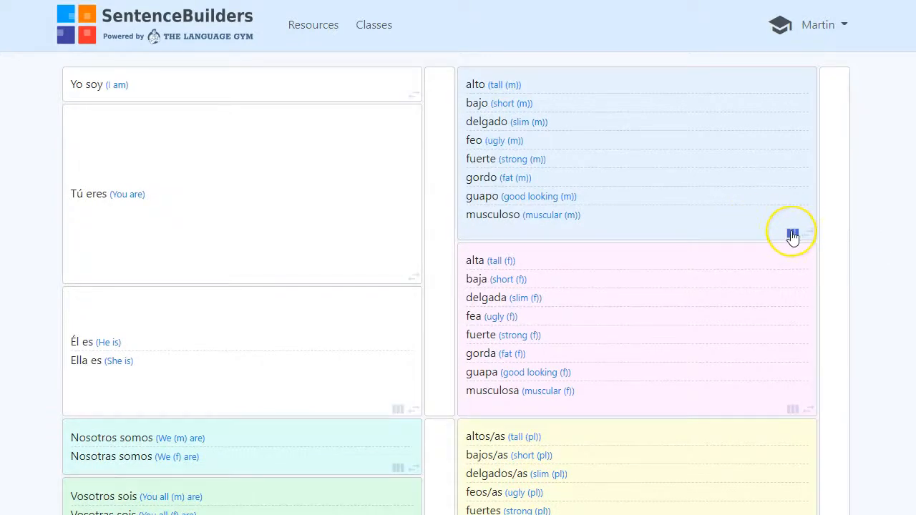
click(793, 235)
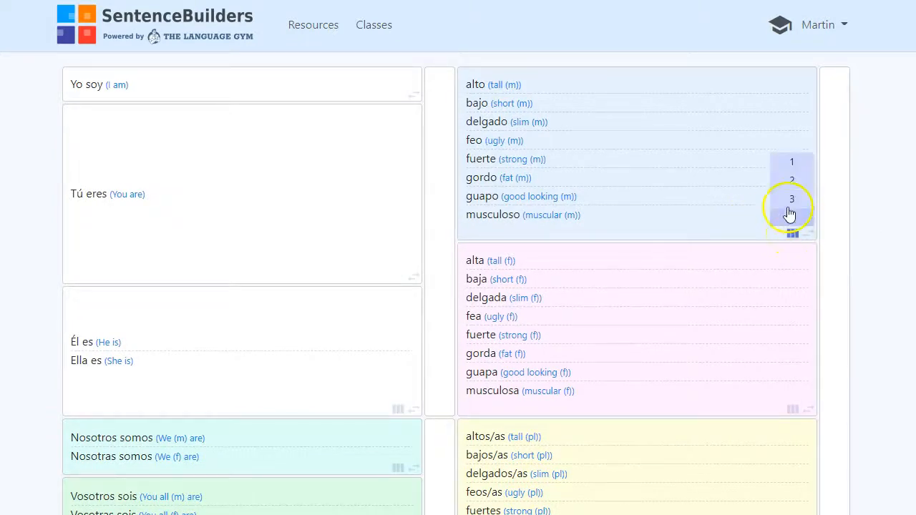
click(791, 184)
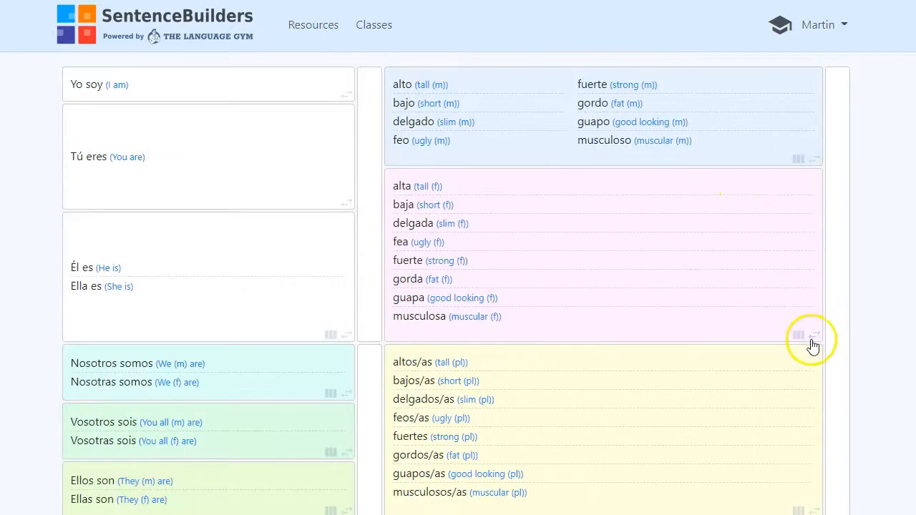
click(800, 336)
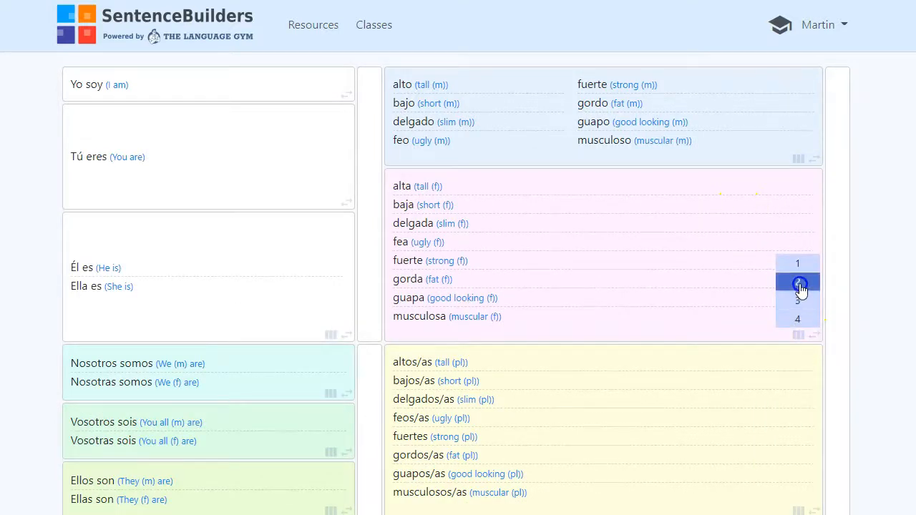
click(799, 286)
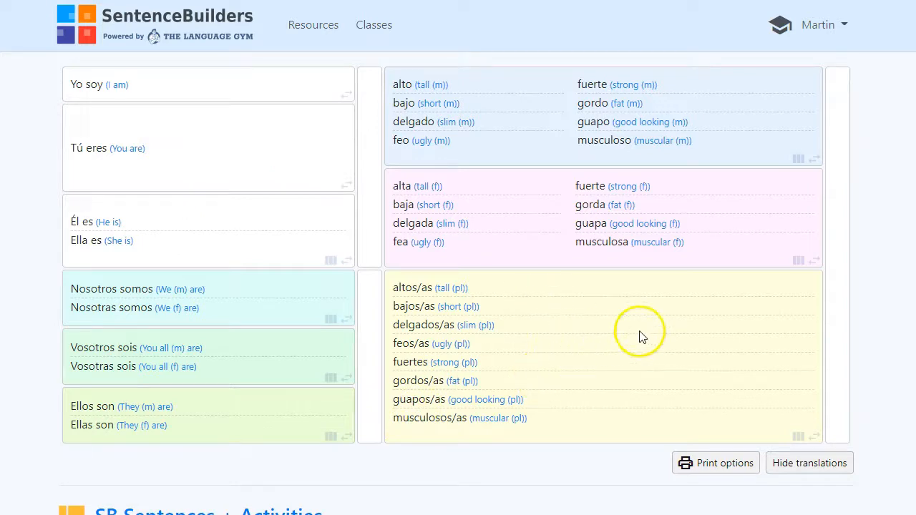
Examine the table preview for subject and adjective pairings that would break gender agreement.
scroll(601, 358, up, 1)
scroll(602, 358, down, 1)
scroll(602, 358, up, 1)
scroll(601, 358, down, 1)
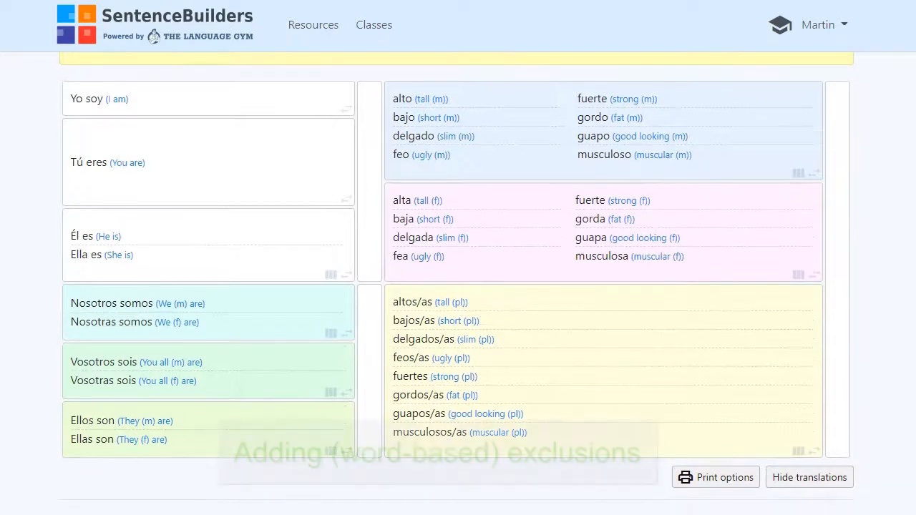
scroll(420, 464, up, 1)
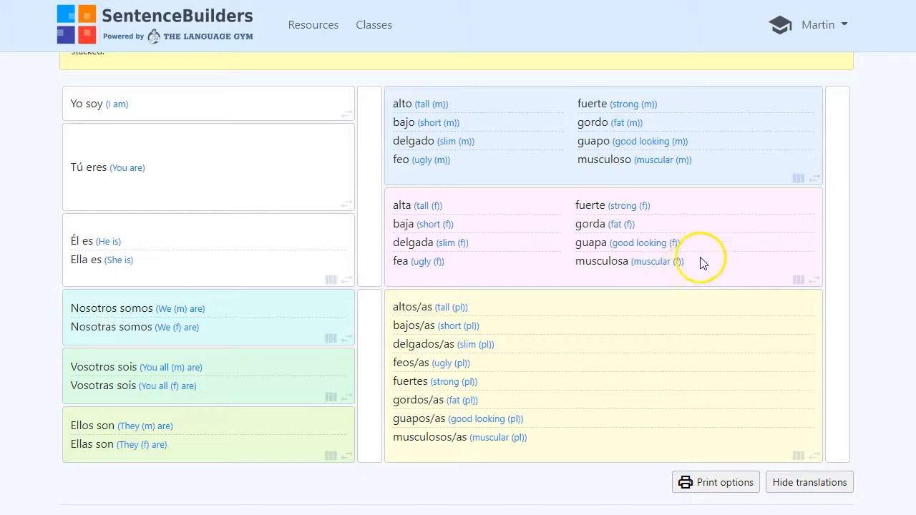
scroll(686, 271, down, 1)
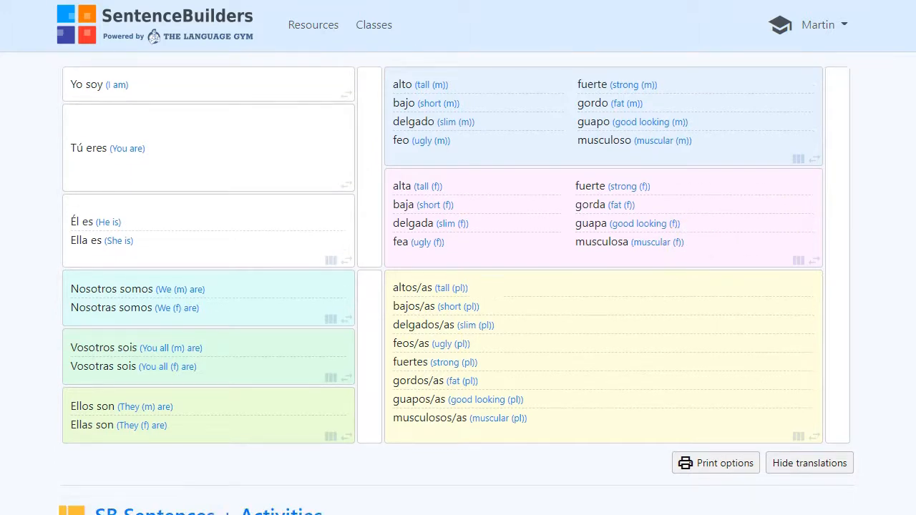
scroll(685, 270, up, 1)
scroll(457, 286, down, 1)
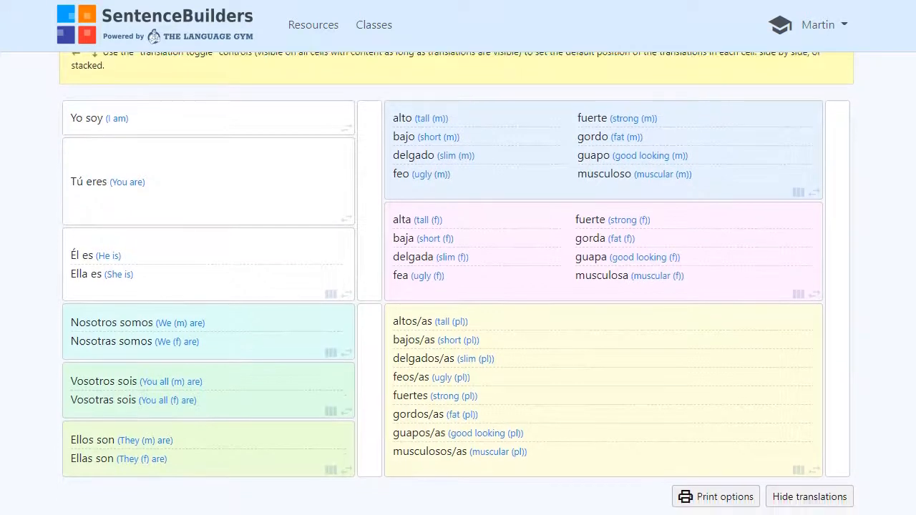
Add the word exclusions He is+(f) and She is+(m) on separate lines and save them.
scroll(805, 285, down, 8)
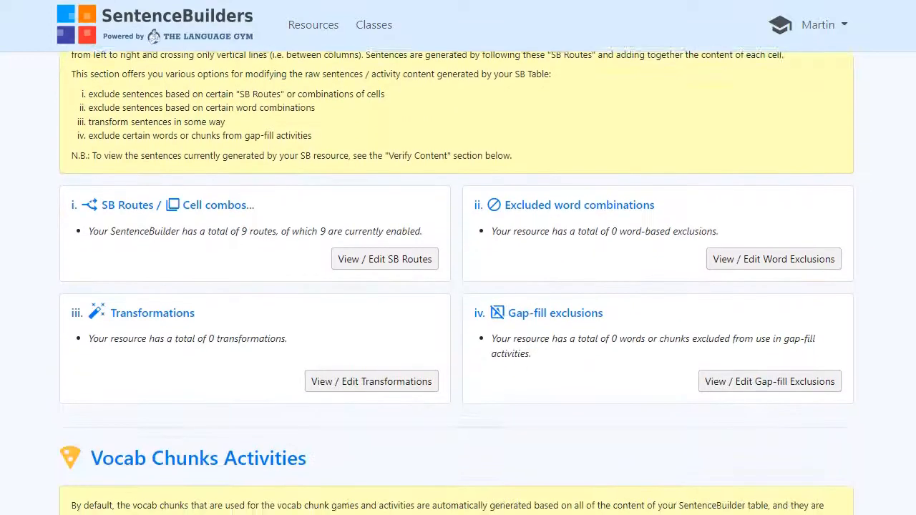
click(769, 230)
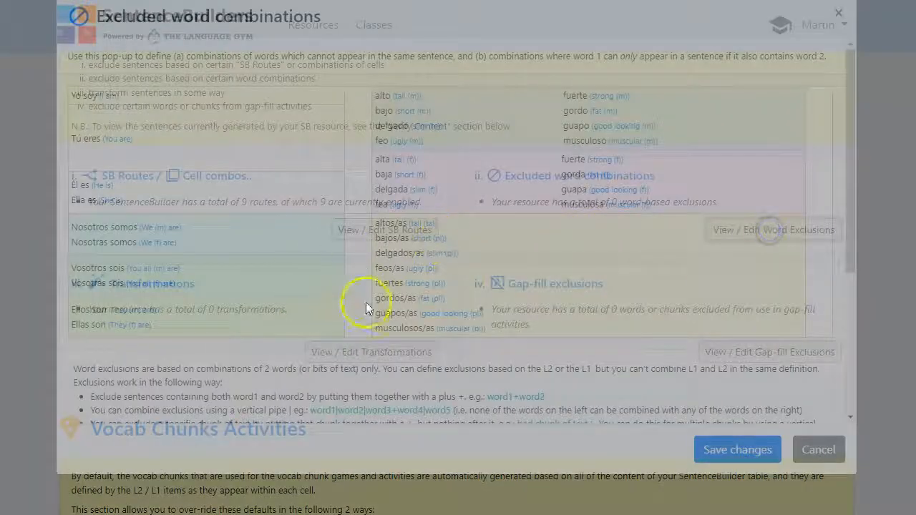
scroll(218, 383, down, 4)
click(124, 364)
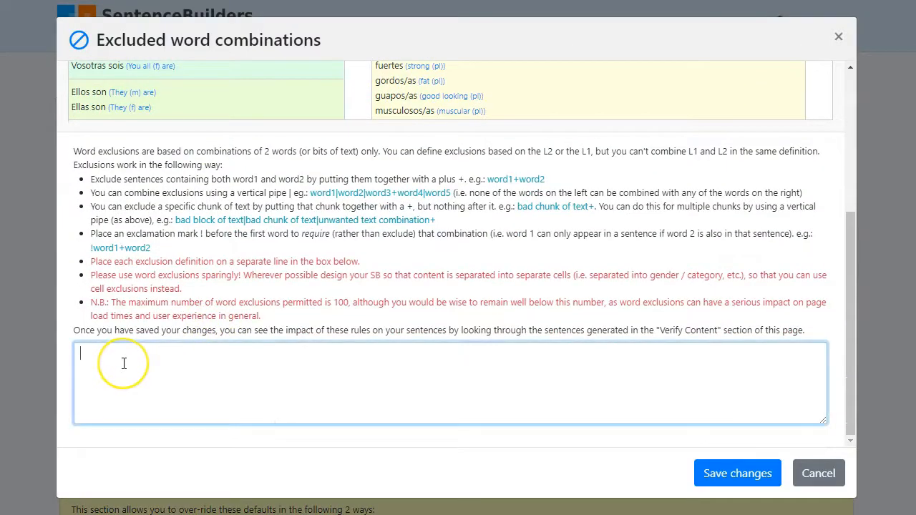
text(He is+(f))
key(Return)
text(She)
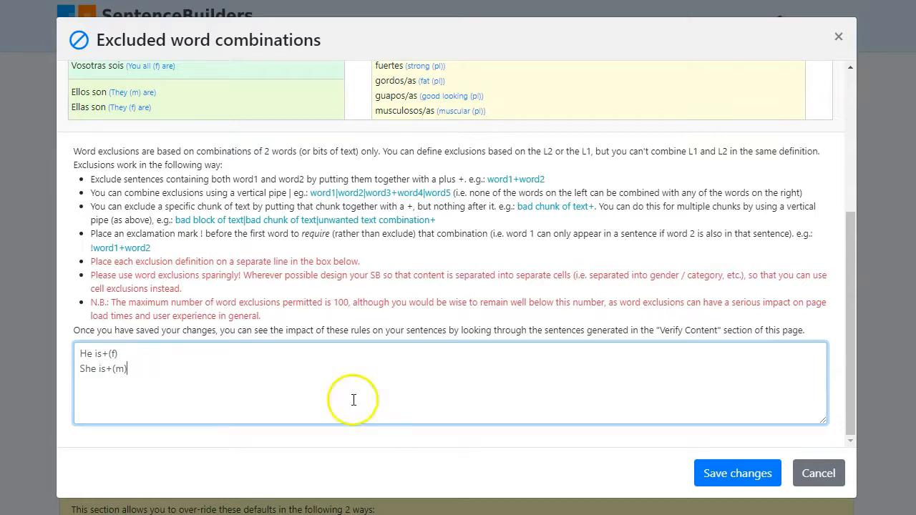
click(702, 471)
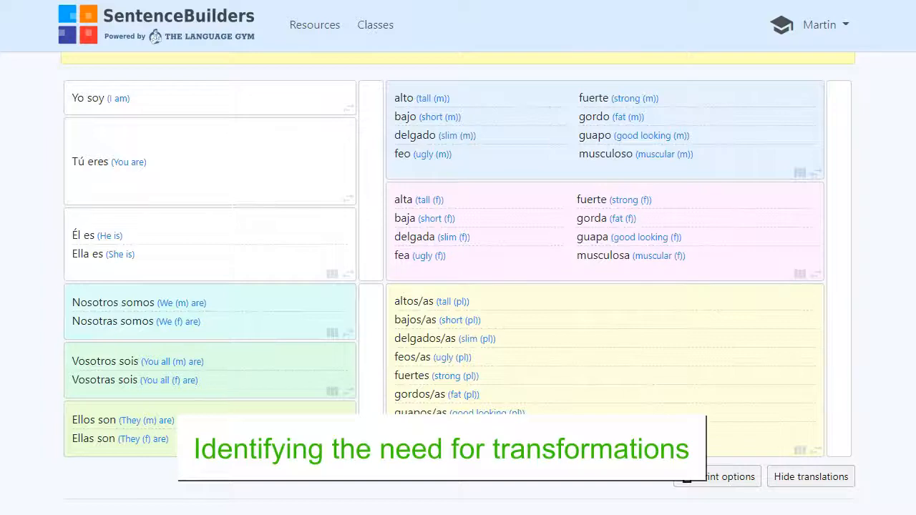
Enlarge the list of generated sentences and review how their translations and adjective endings read.
scroll(458, 286, down, 10)
scroll(459, 287, down, 15)
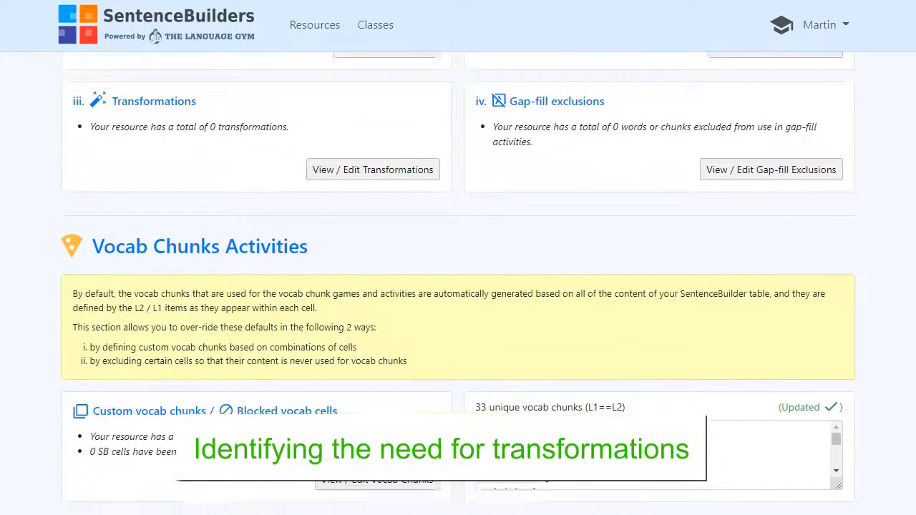
scroll(458, 287, down, 2)
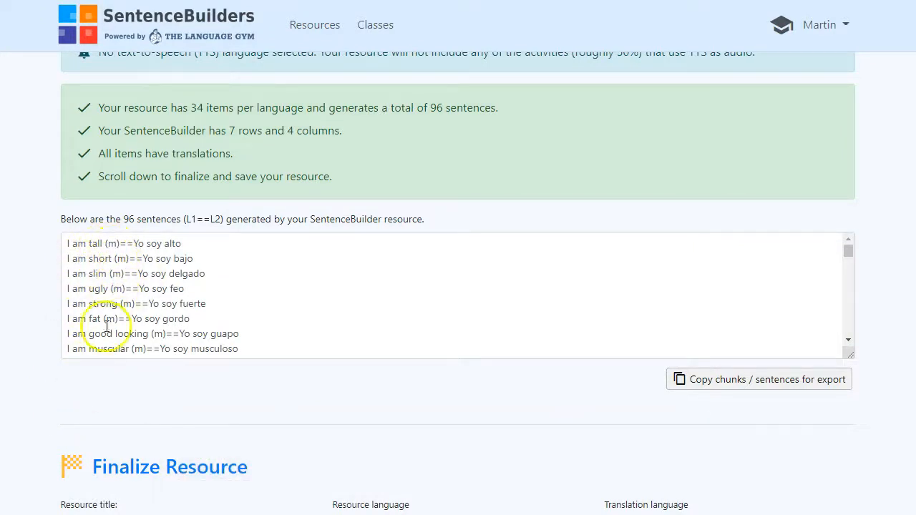
drag(843, 352, 843, 444)
drag(852, 262, 847, 276)
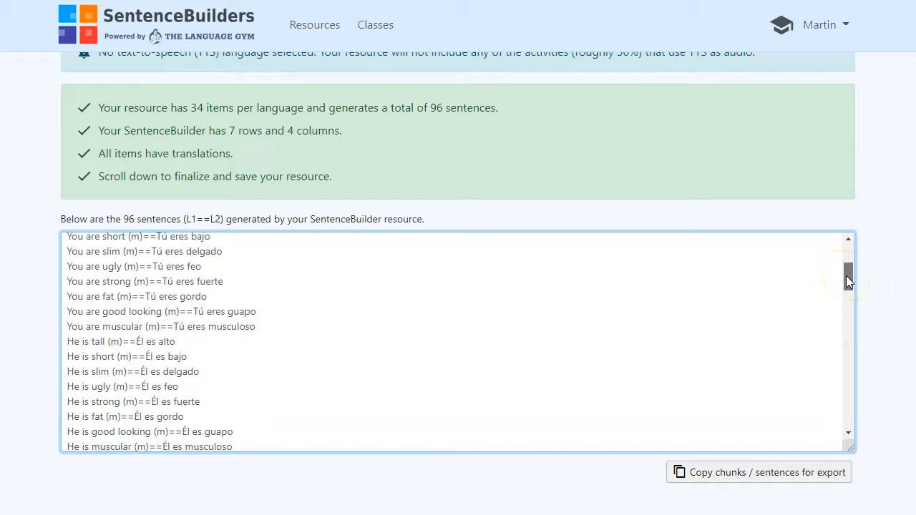
drag(847, 276, 833, 344)
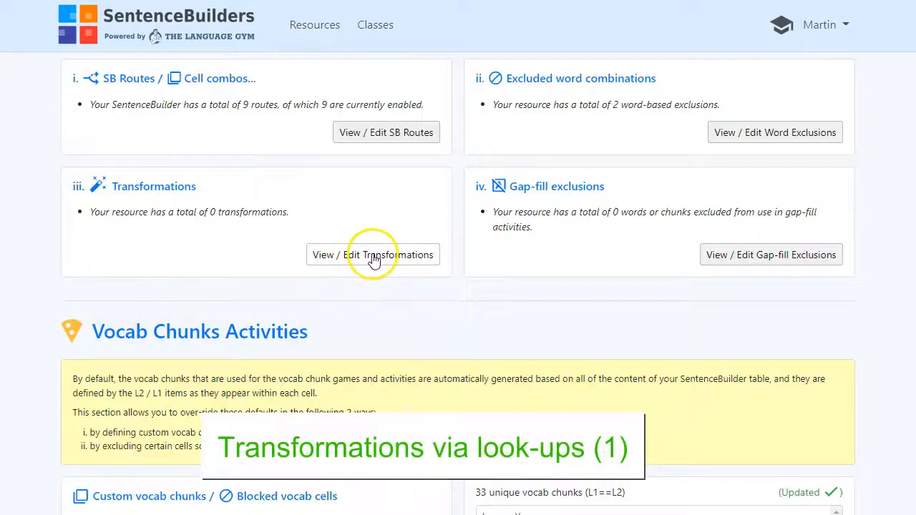
Add the look-up transformations We | (pl)>>, They | (pl)>> and You all | (pl)>> on separate lines and save them.
click(373, 255)
scroll(322, 287, down, 3)
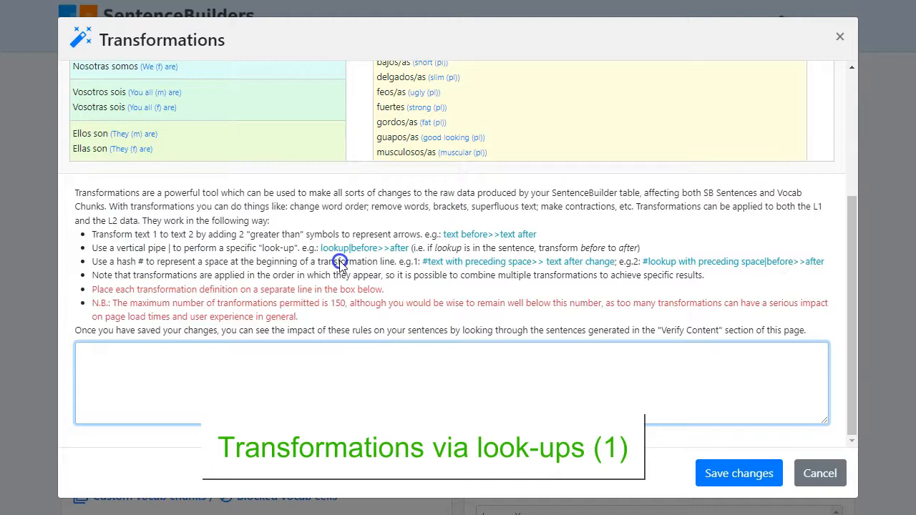
text(We)
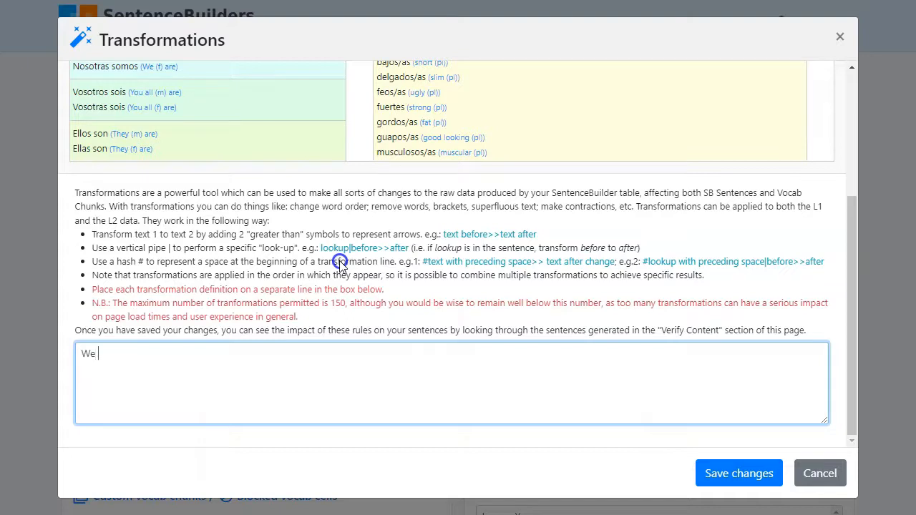
text(| (pl)>>)
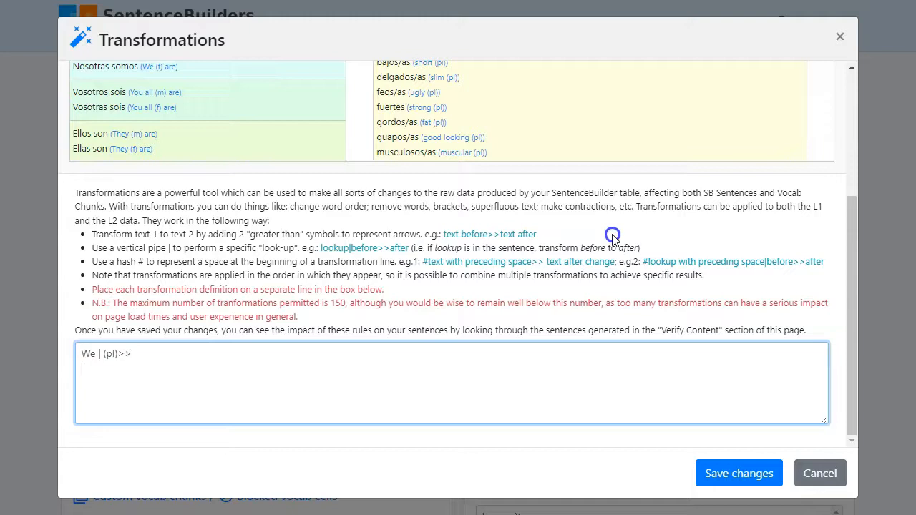
text(They |)
text((pl)>>)
key(Return)
text(You all | (pl))
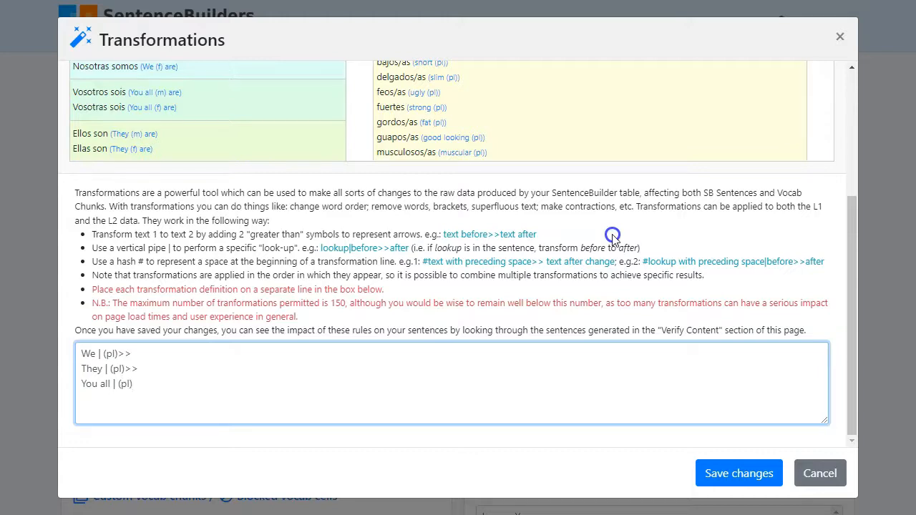
text(>>)
click(742, 475)
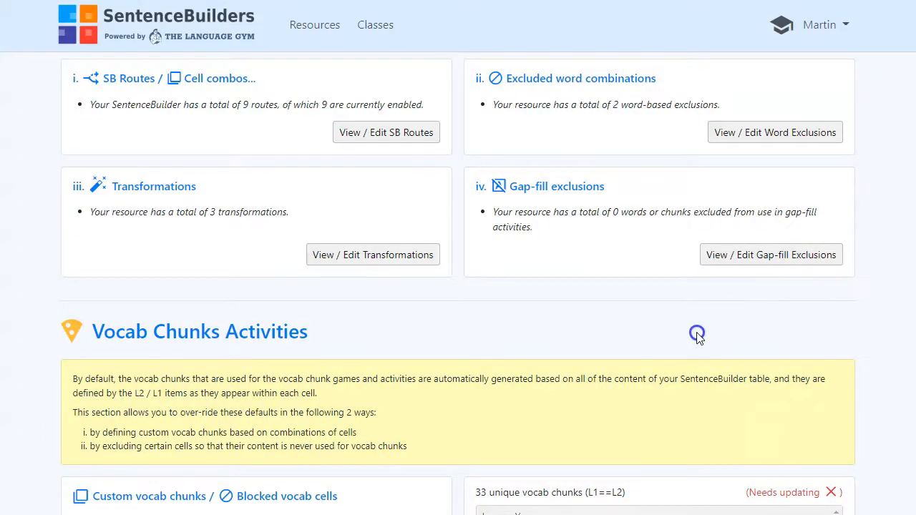
Verify the SentenceBuilder content to regenerate its list of sentences.
scroll(698, 337, down, 10)
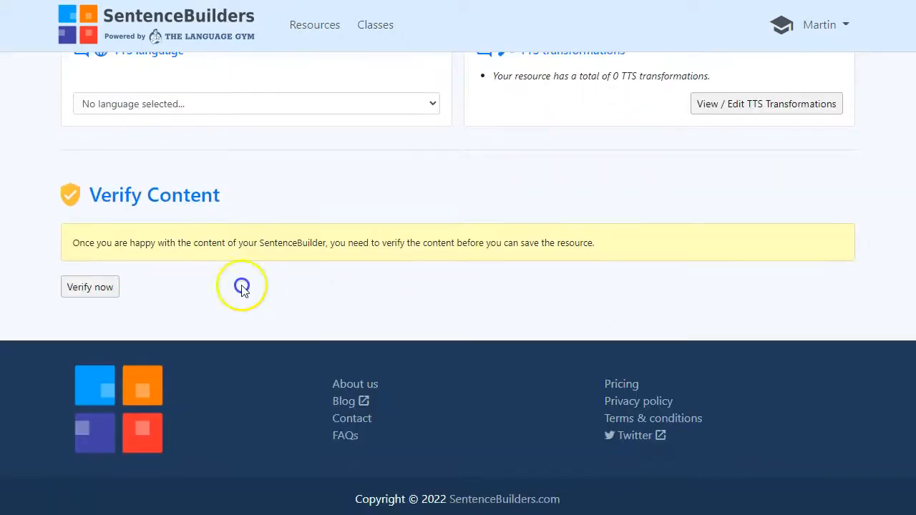
click(82, 287)
scroll(423, 303, down, 10)
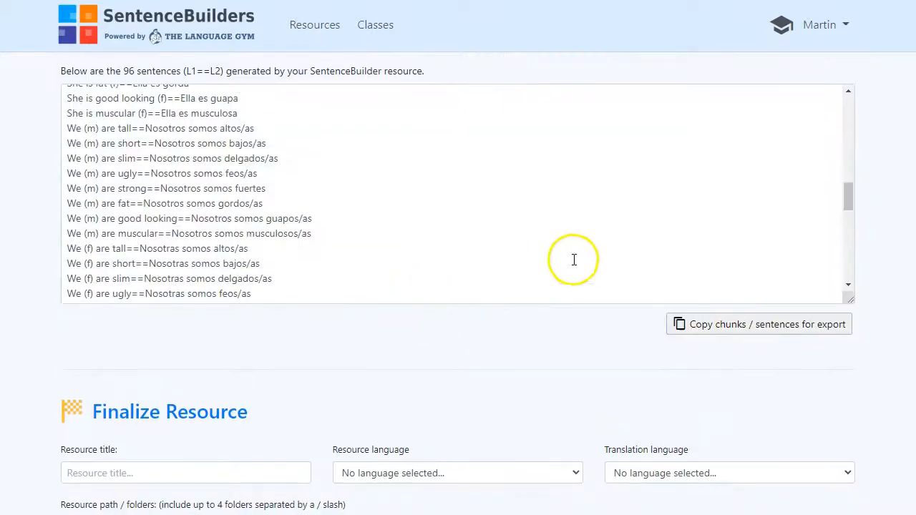
Examine the generated We, You all and They sentences for leftover (pl) markers and the form of their Spanish adjective endings.
scroll(573, 263, up, 1)
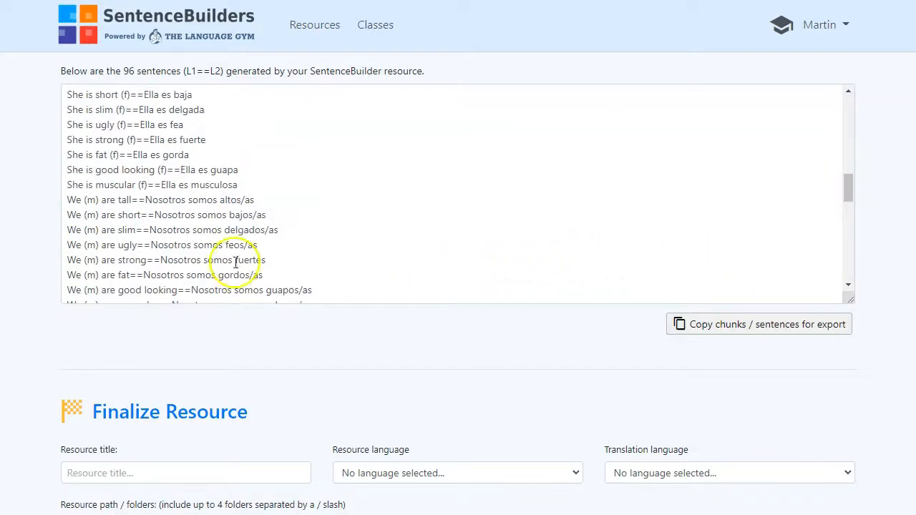
scroll(394, 230, down, 1)
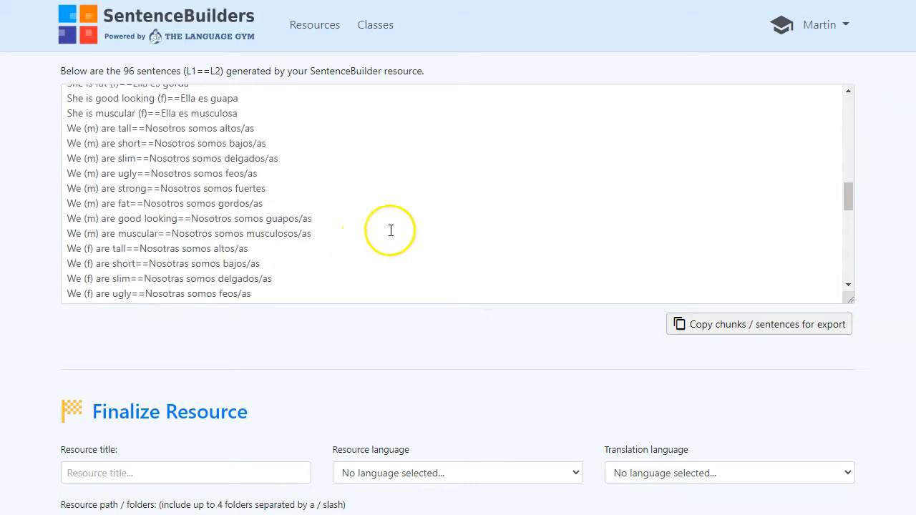
scroll(165, 211, down, 1)
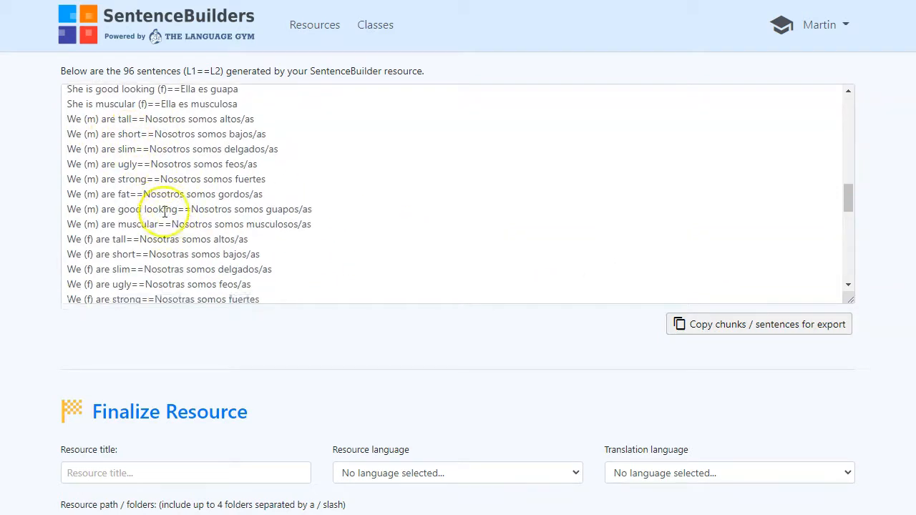
scroll(165, 212, down, 3)
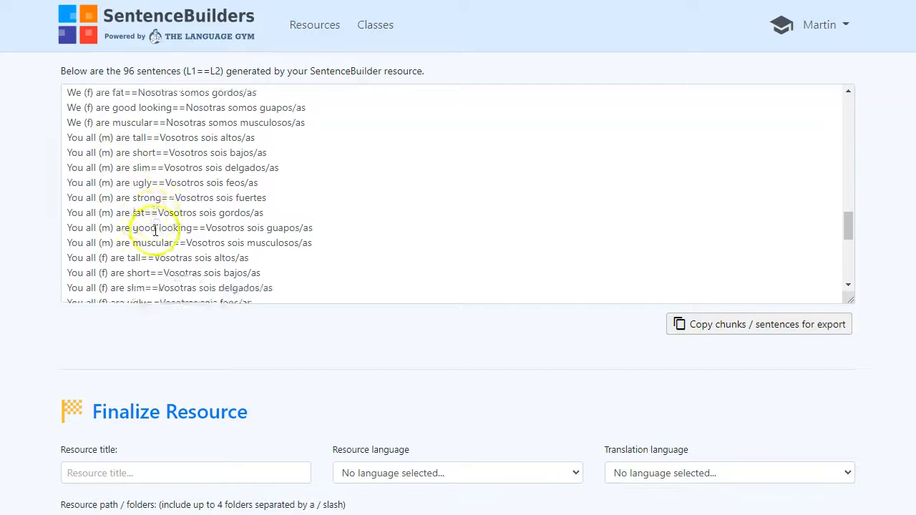
scroll(155, 230, down, 2)
scroll(132, 236, down, 1)
scroll(136, 229, down, 2)
scroll(118, 168, down, 1)
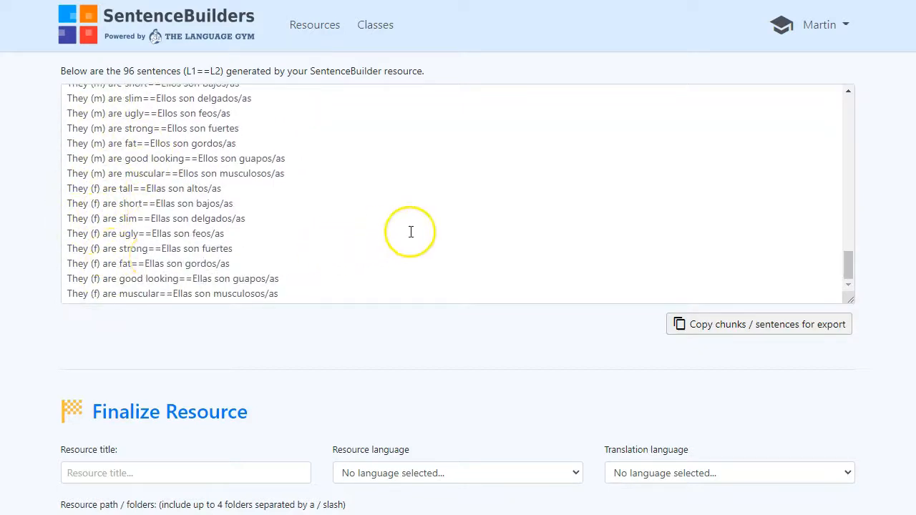
scroll(413, 229, up, 5)
scroll(423, 235, down, 1)
scroll(430, 237, down, 2)
scroll(432, 241, down, 1)
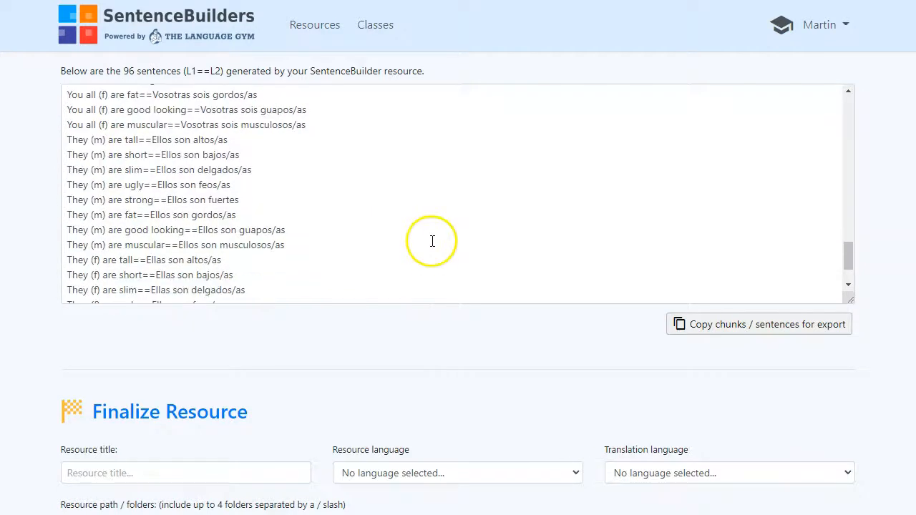
scroll(430, 238, down, 2)
scroll(425, 207, down, 1)
scroll(425, 198, up, 1)
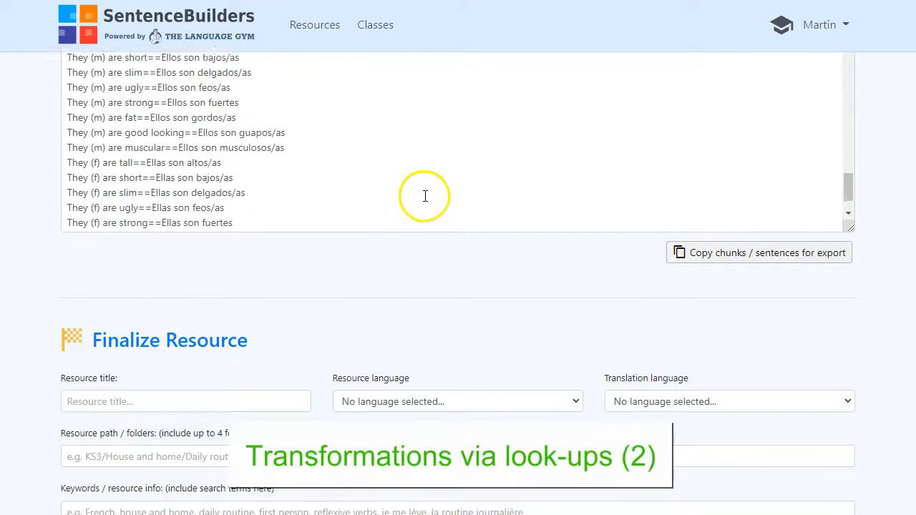
scroll(434, 195, up, 1)
scroll(891, 226, up, 1)
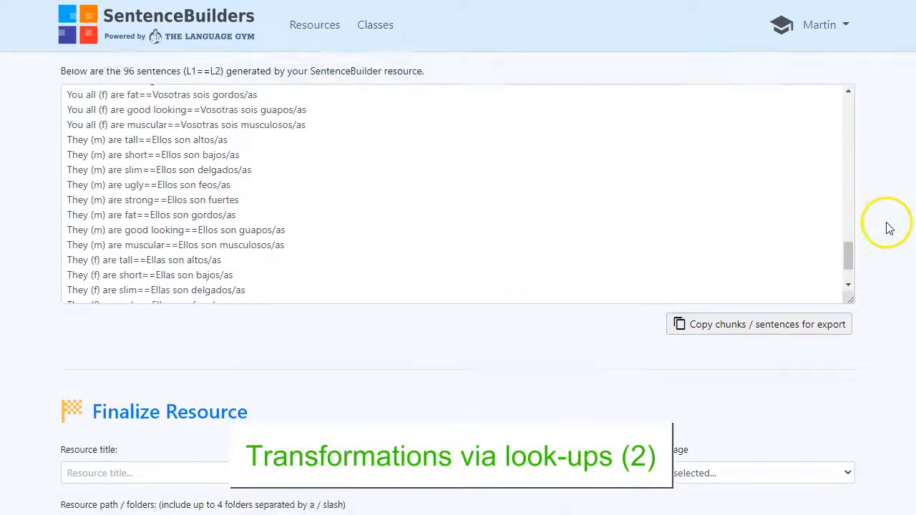
scroll(888, 226, up, 1)
scroll(375, 256, up, 4)
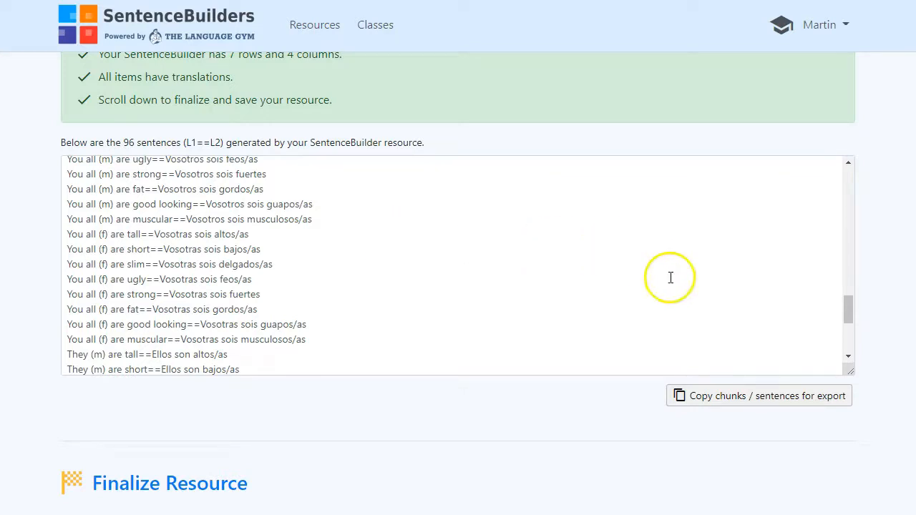
Add the look-up transformation Nosotros|os/as>>os on a new line below the existing transformations.
scroll(859, 401, up, 15)
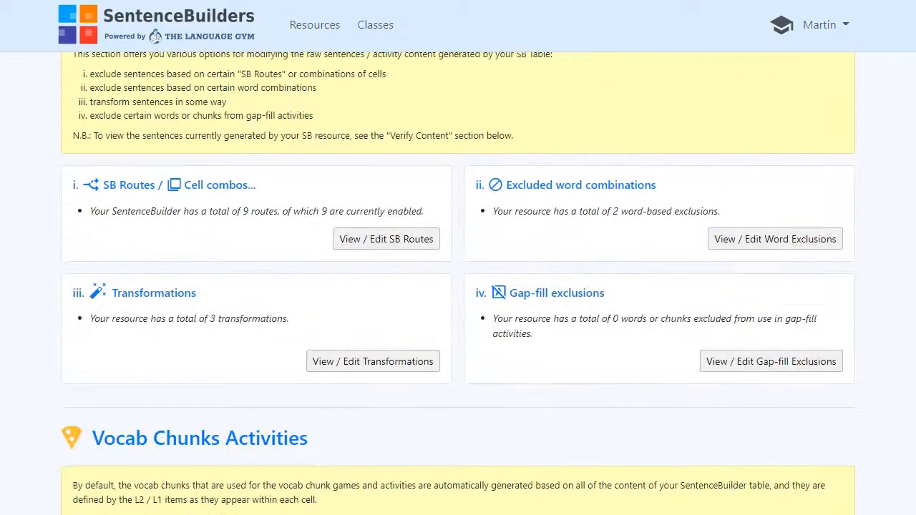
click(412, 358)
scroll(845, 308, down, 2)
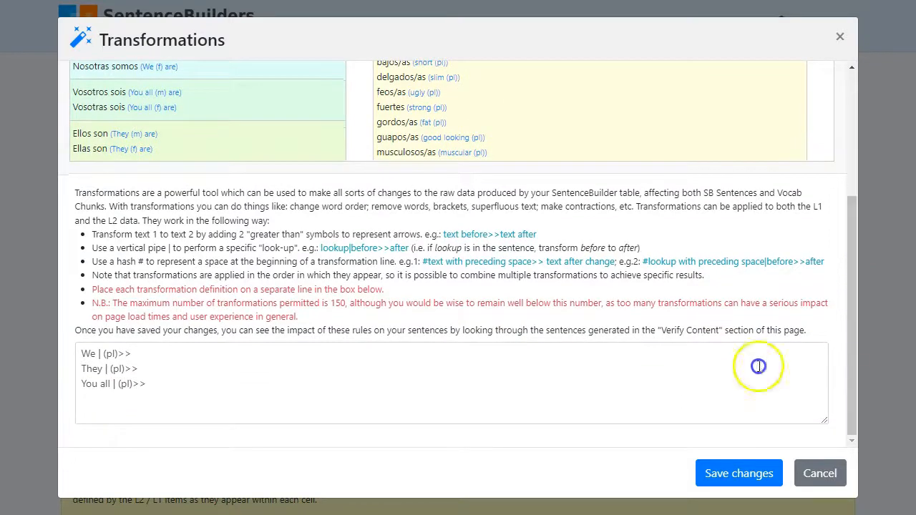
click(228, 387)
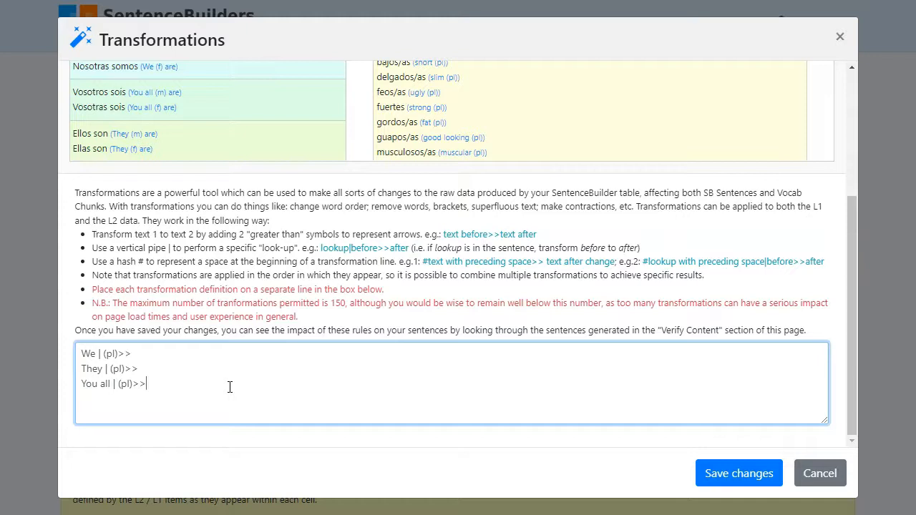
key(Return)
text(Nosotros)
text(|os/as)
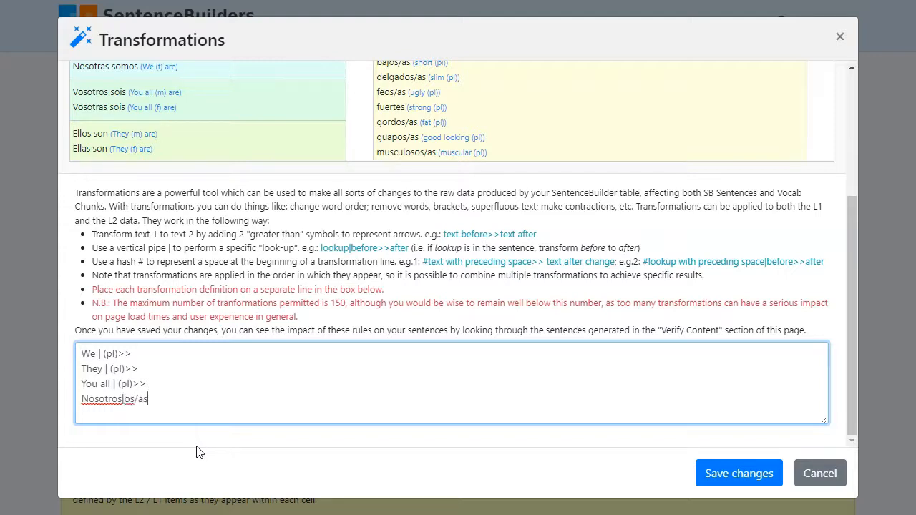
text(>>)
text(os )
Add the transformations Nosotras|os/as>>as, Vosotros|os/as>>os, Vosotras|os/as>>as, Ellos|os/as>>os and Ellas|os/as>>as on separate lines and save them.
text(Nosotras)
text(|)
text(o)
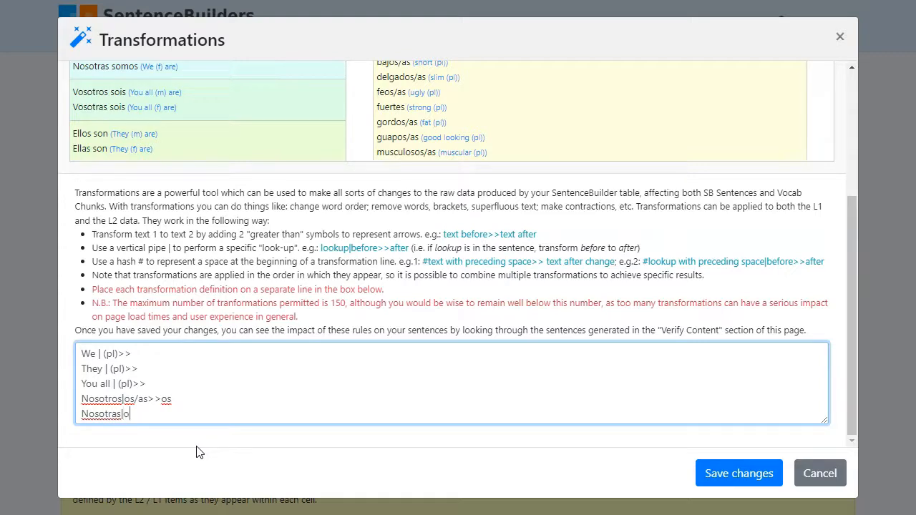
text(s/as>>as)
key(Return)
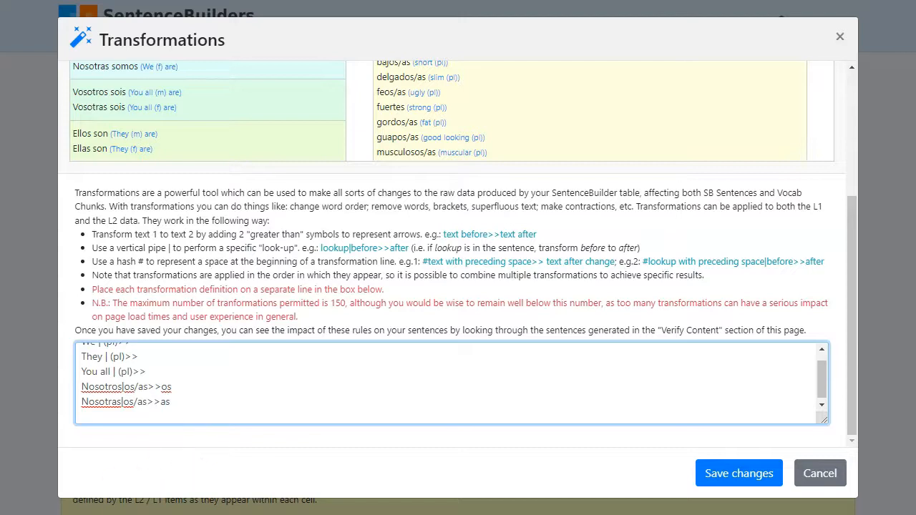
text(Vosotros|os/as>>os Vosotras|os/as>>as Ellos|os/as>>os Ellas|os/as>>as)
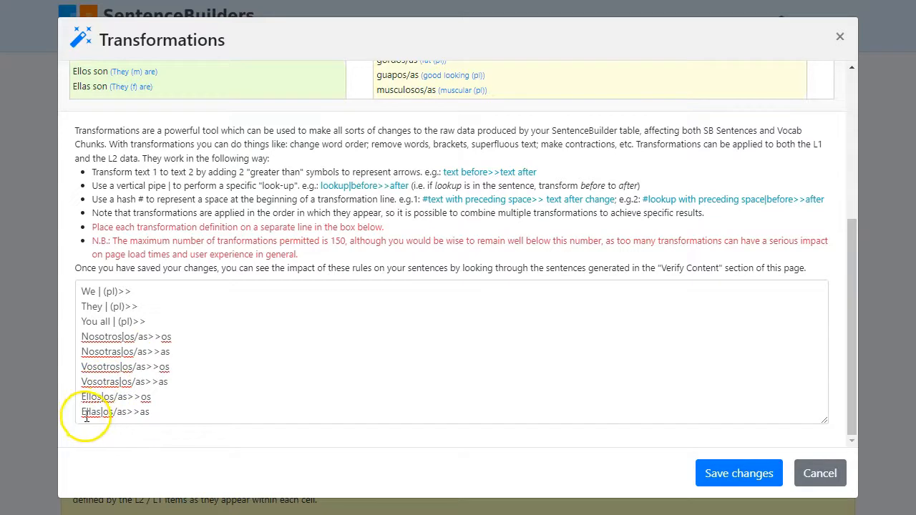
click(742, 474)
Verify the content again and check the plural adjective endings and the (m) and (f) markers in the generated sentences.
scroll(828, 404, down, 7)
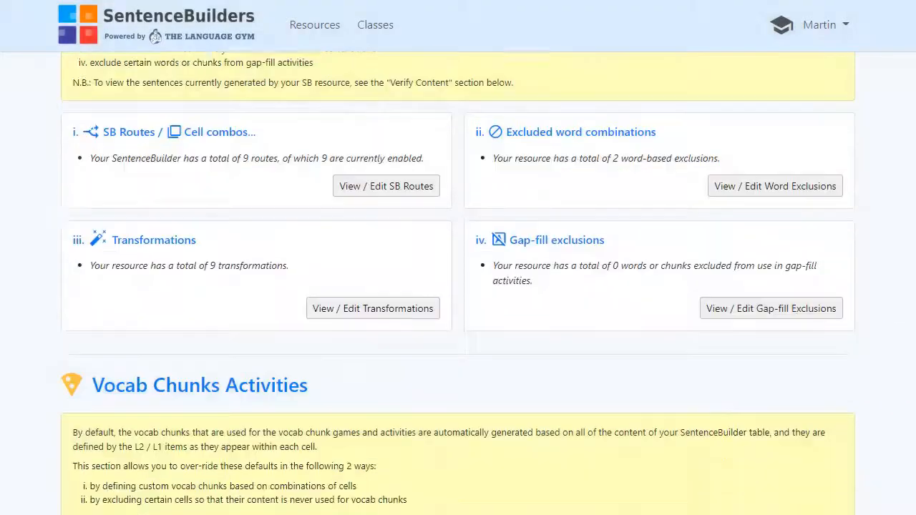
scroll(905, 444, down, 5)
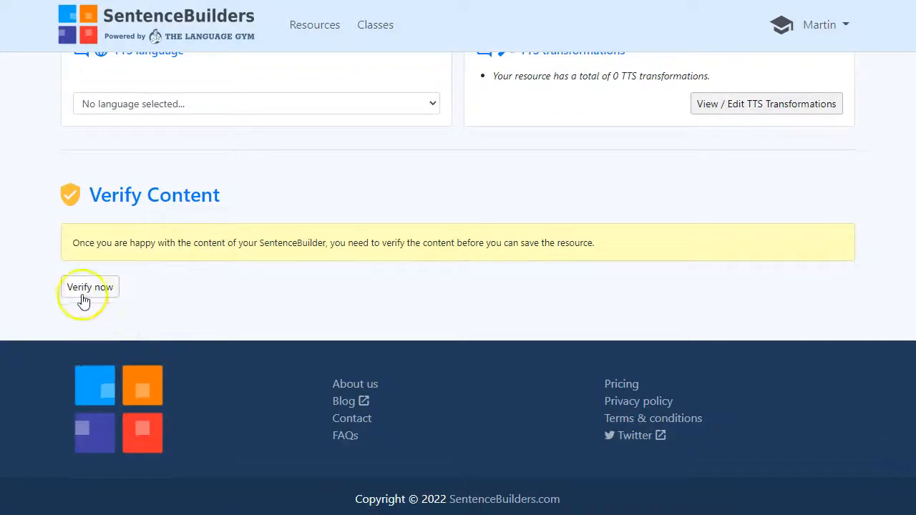
click(88, 288)
scroll(440, 312, down, 4)
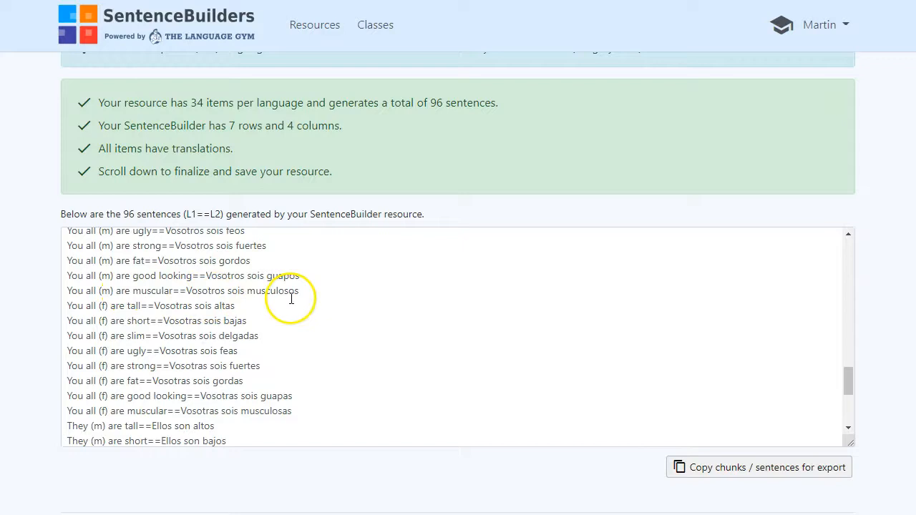
drag(849, 380, 814, 326)
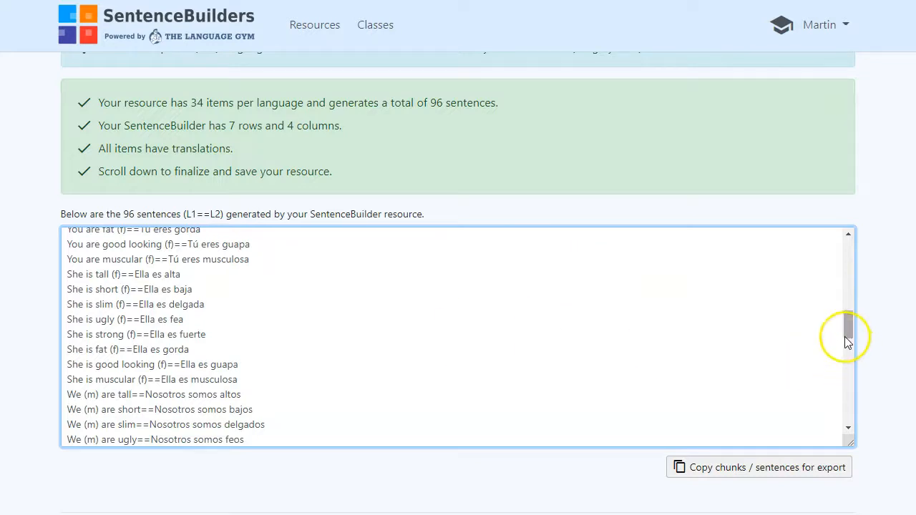
drag(849, 329, 851, 287)
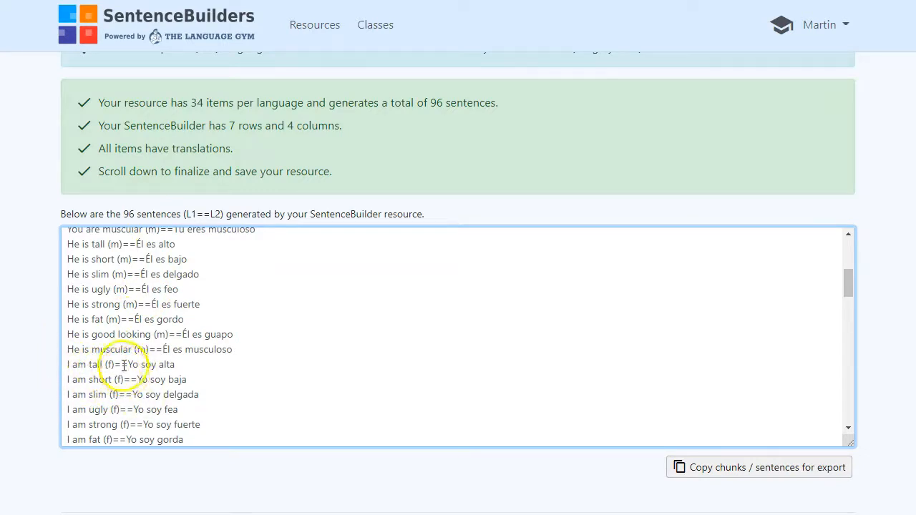
scroll(119, 361, up, 3)
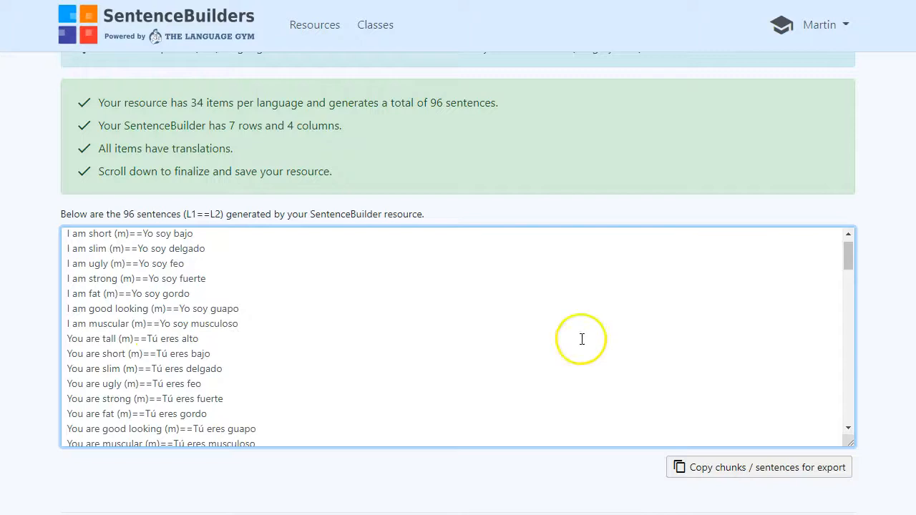
Add the look-up transformations He | (m)>> and She | (f)>> on separate lines below the existing ones and save them.
scroll(458, 287, up, 4)
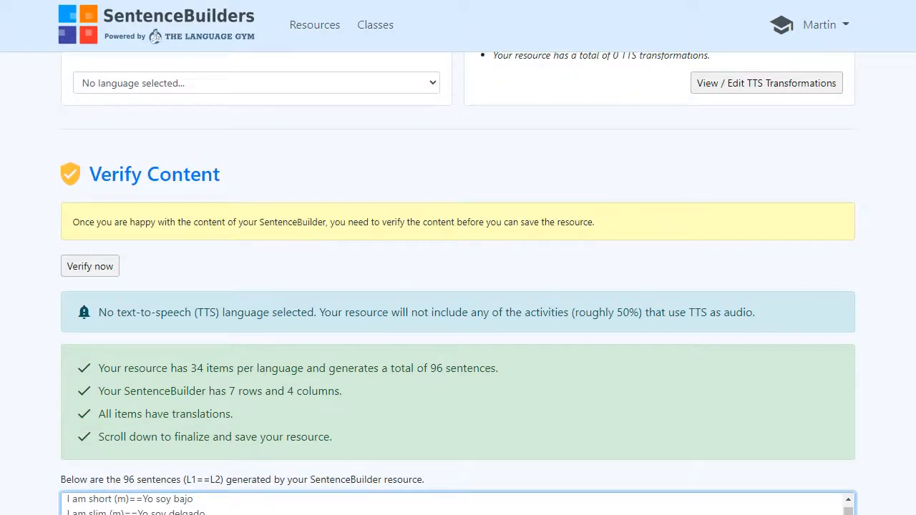
scroll(459, 283, up, 1)
scroll(458, 287, up, 1)
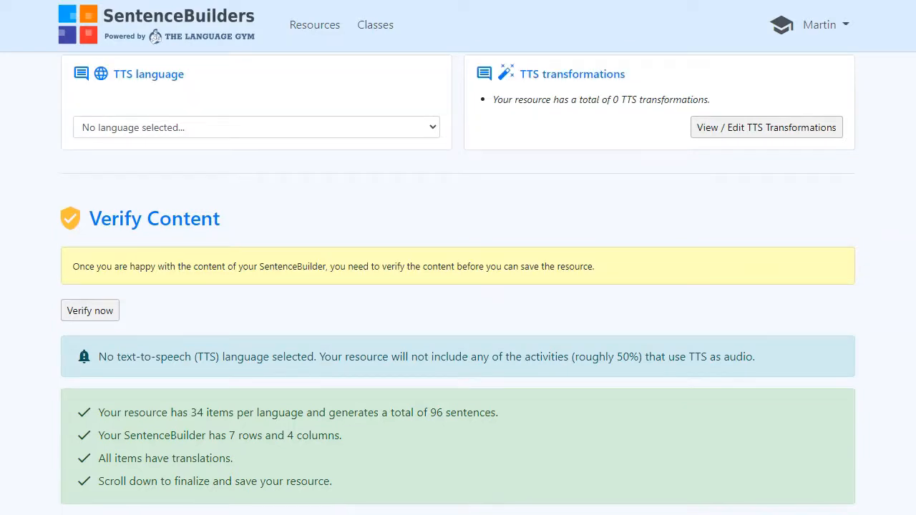
scroll(458, 287, up, 3)
scroll(458, 287, up, 3)
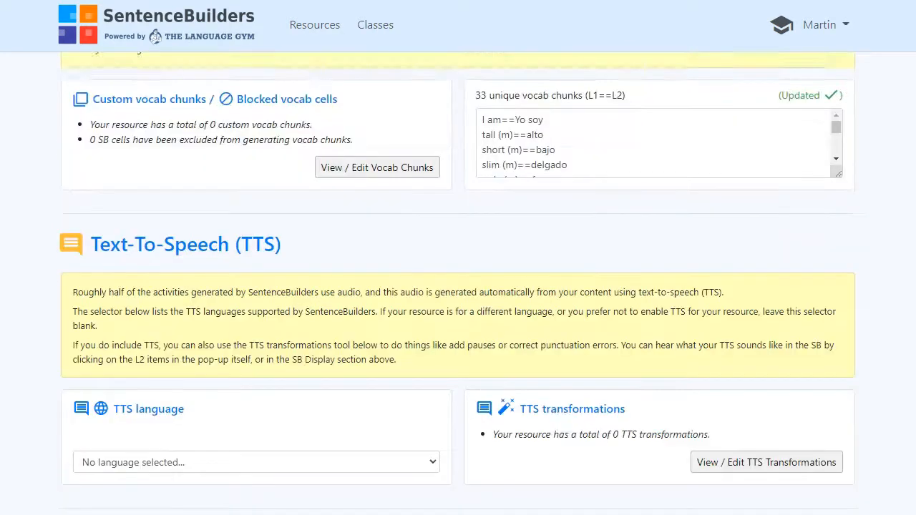
scroll(459, 286, up, 5)
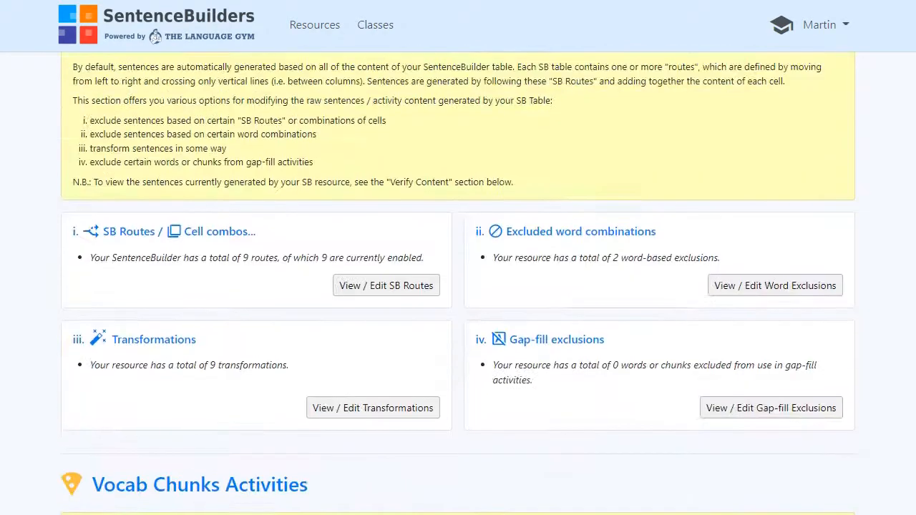
click(426, 409)
scroll(232, 451, down, 6)
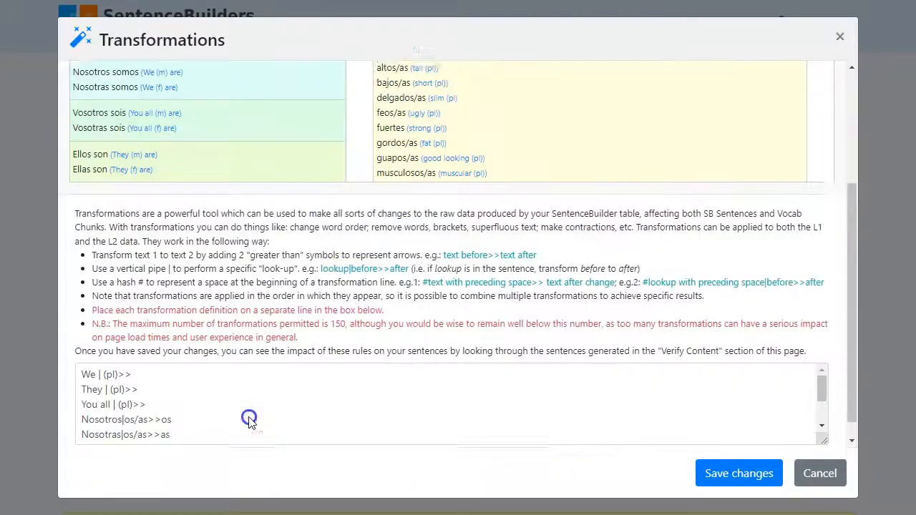
key(Return)
text(He)
click(166, 414)
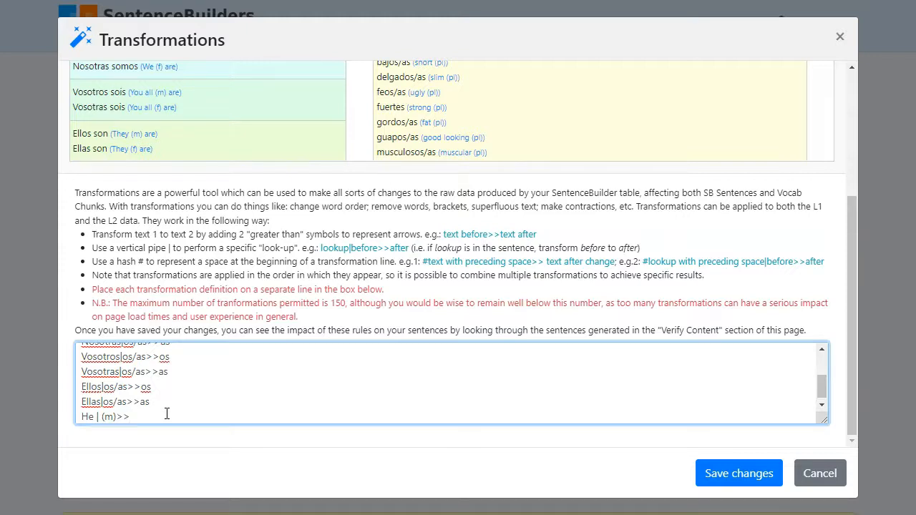
key(Return)
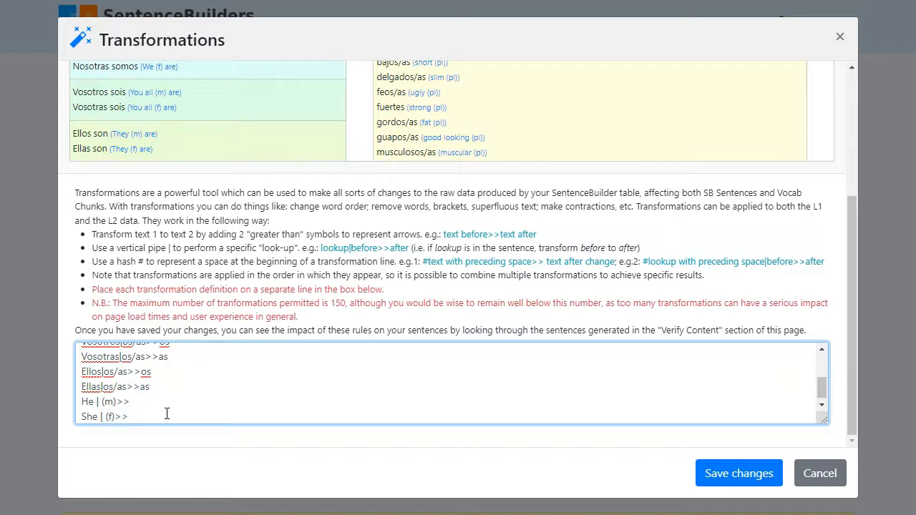
click(762, 476)
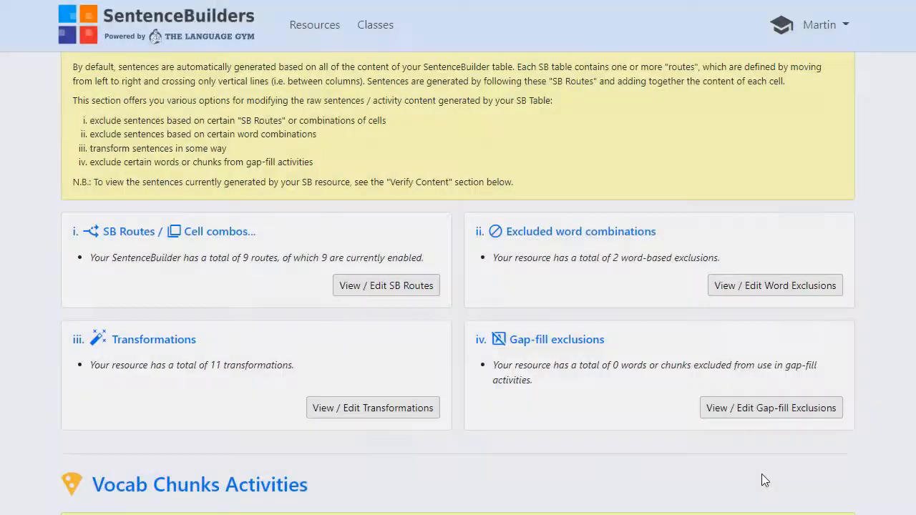
Verify the content again and check the generated sentences, especially He and She, for leftover gender markers and correct adjective endings.
scroll(809, 430, down, 15)
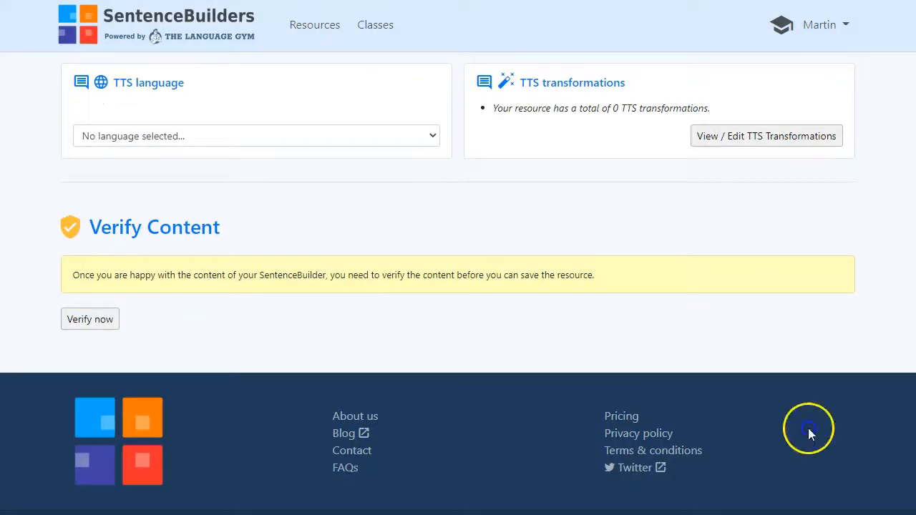
click(71, 332)
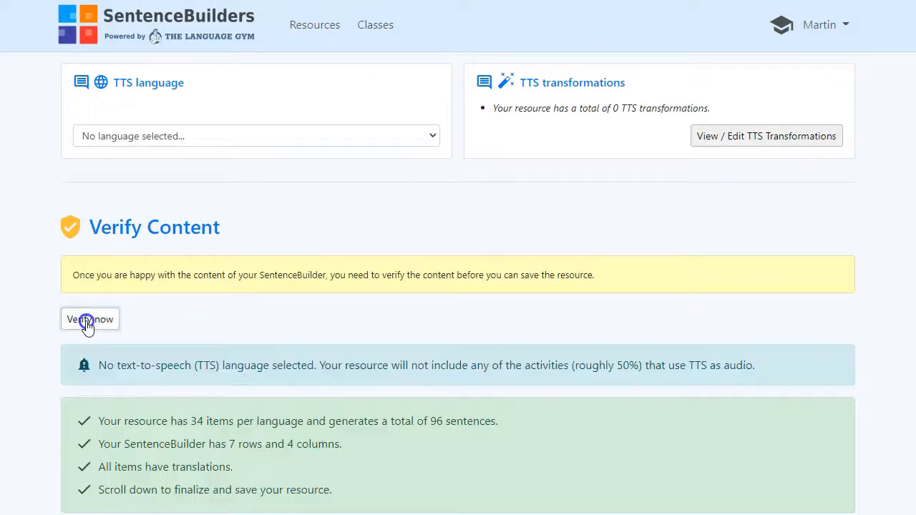
scroll(389, 373, down, 4)
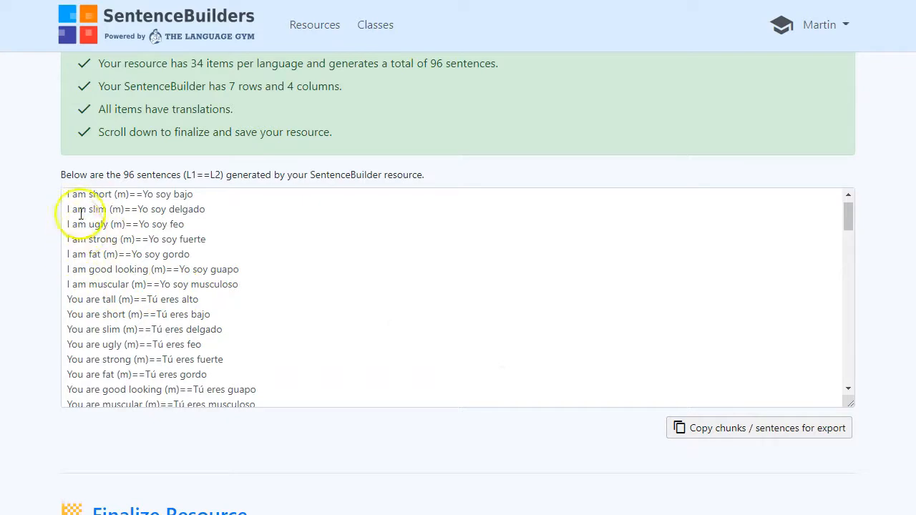
scroll(152, 355, down, 1)
scroll(152, 356, down, 3)
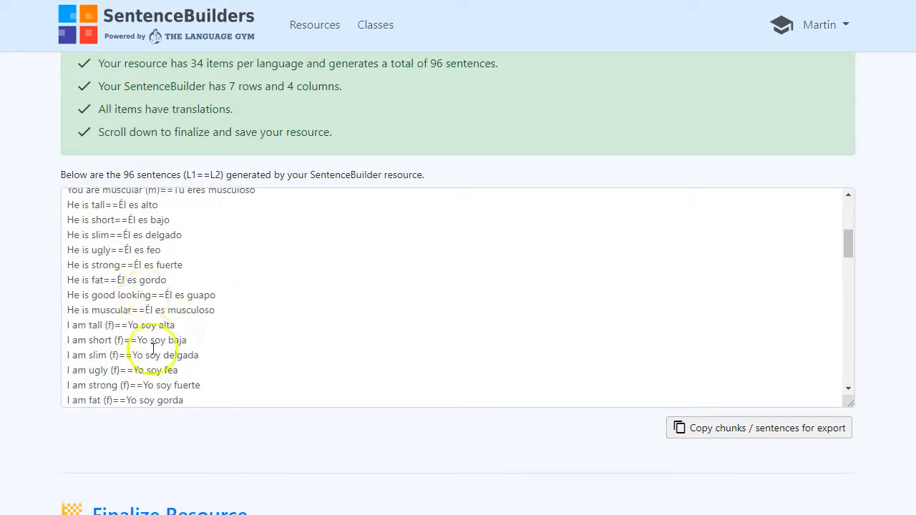
scroll(109, 318, down, 6)
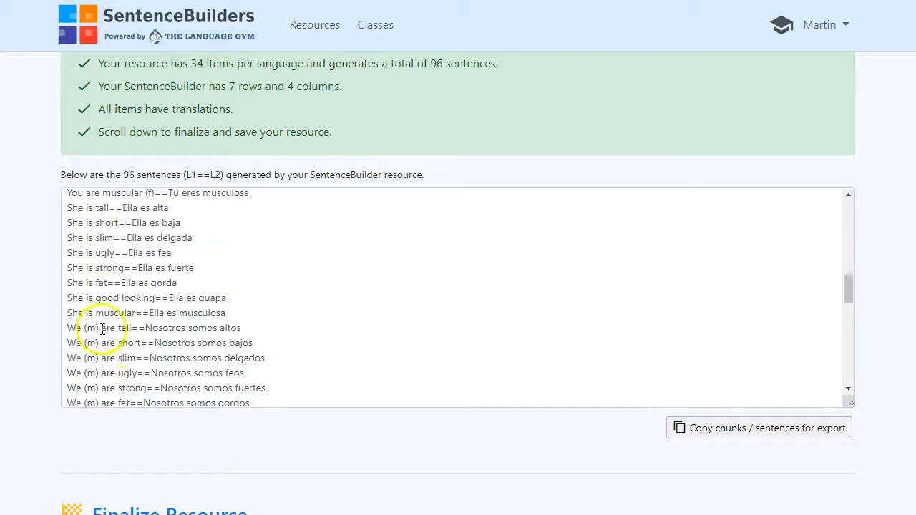
scroll(395, 326, down, 4)
scroll(397, 327, down, 5)
scroll(487, 326, down, 1)
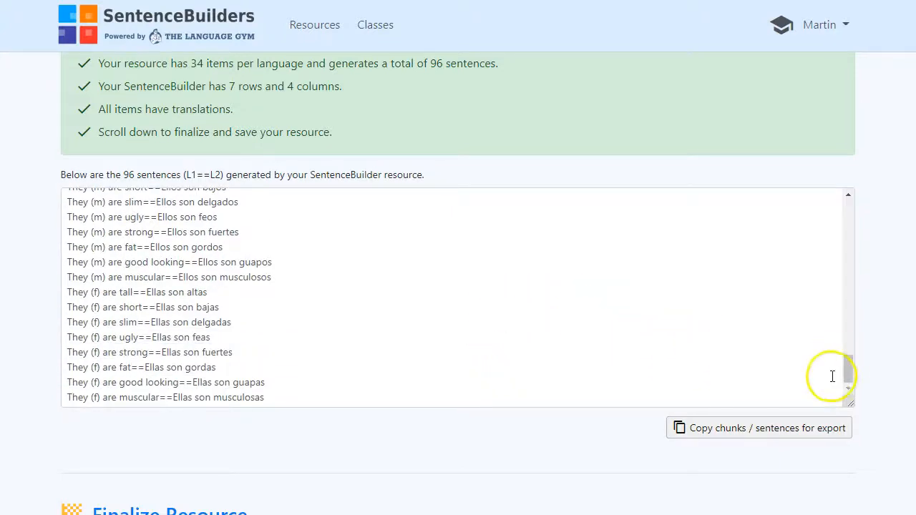
drag(847, 373, 859, 197)
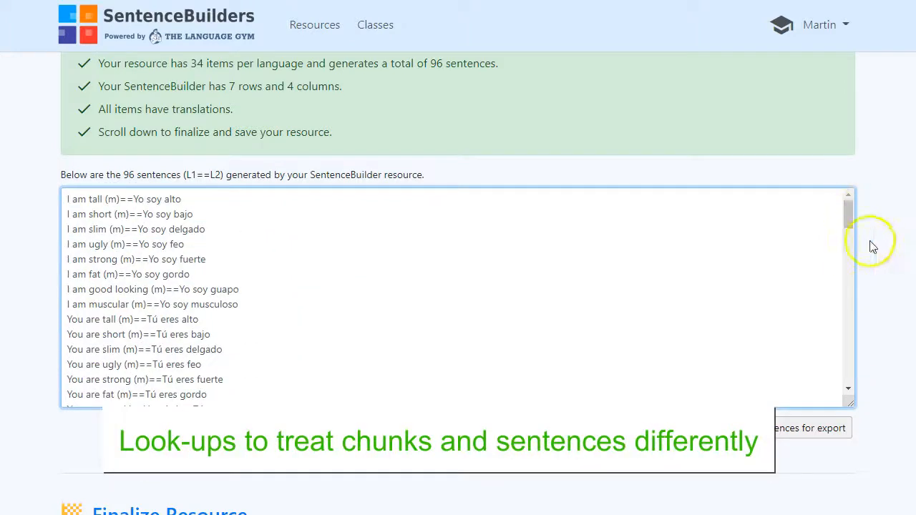
Review the full list of saved transformations in an enlarged box and close it without saving.
scroll(912, 304, up, 2)
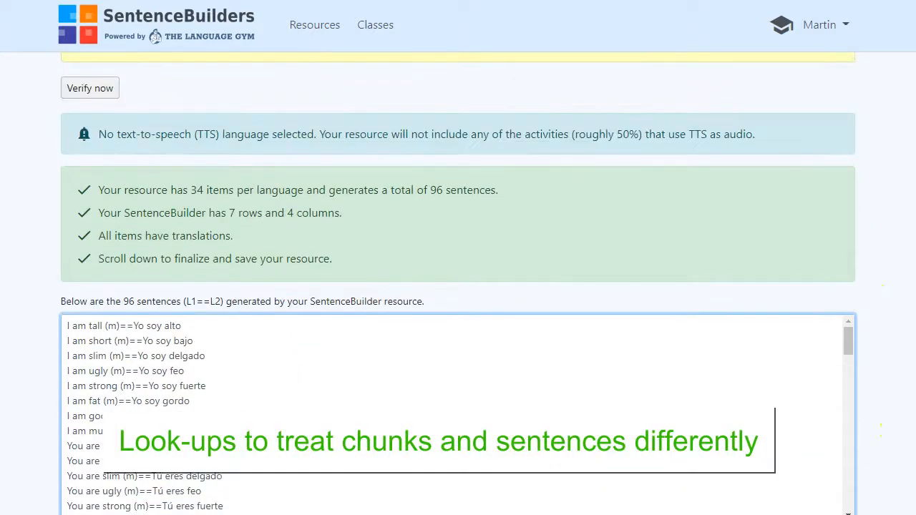
scroll(913, 305, down, 10)
scroll(913, 304, up, 2)
scroll(912, 304, down, 5)
scroll(913, 304, up, 8)
scroll(651, 323, up, 2)
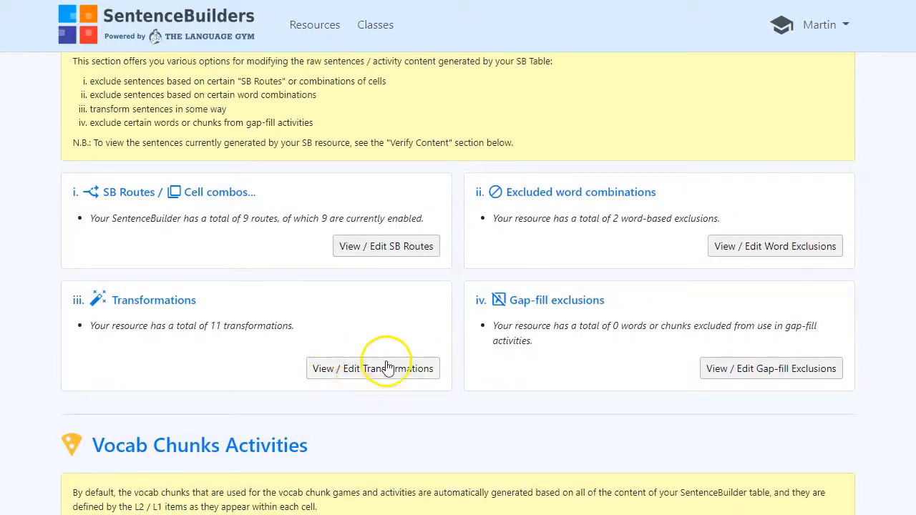
click(362, 370)
scroll(485, 385, down, 3)
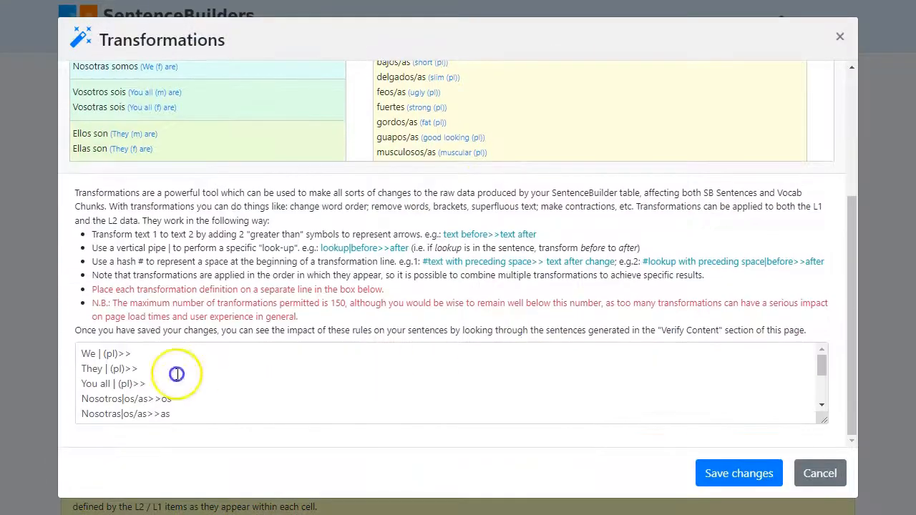
drag(825, 425, 821, 475)
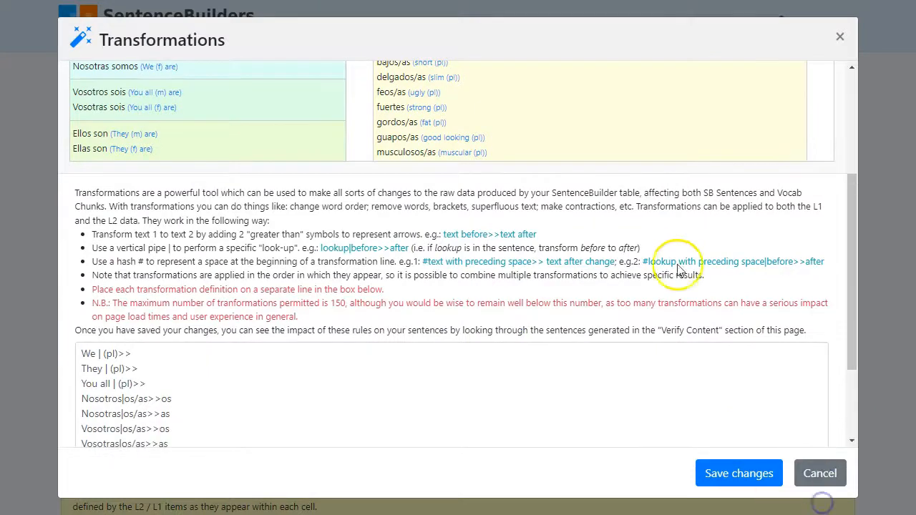
scroll(583, 279, down, 2)
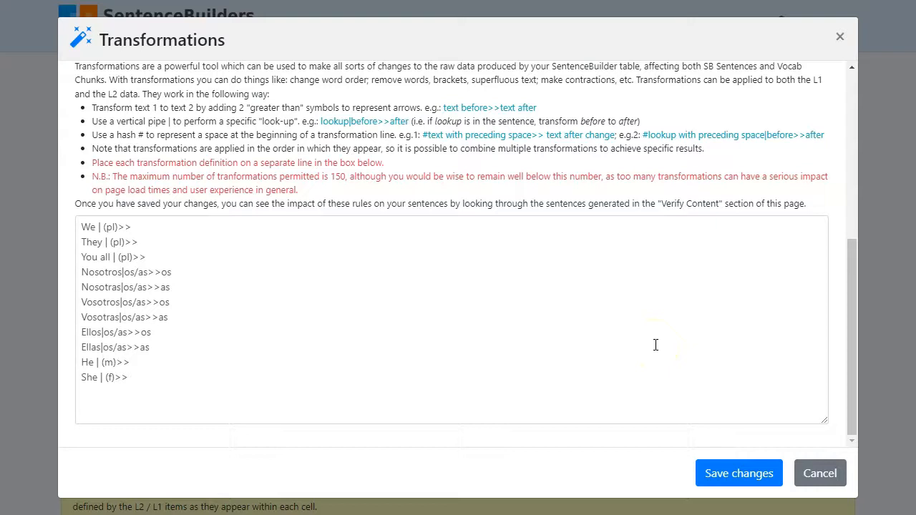
click(824, 474)
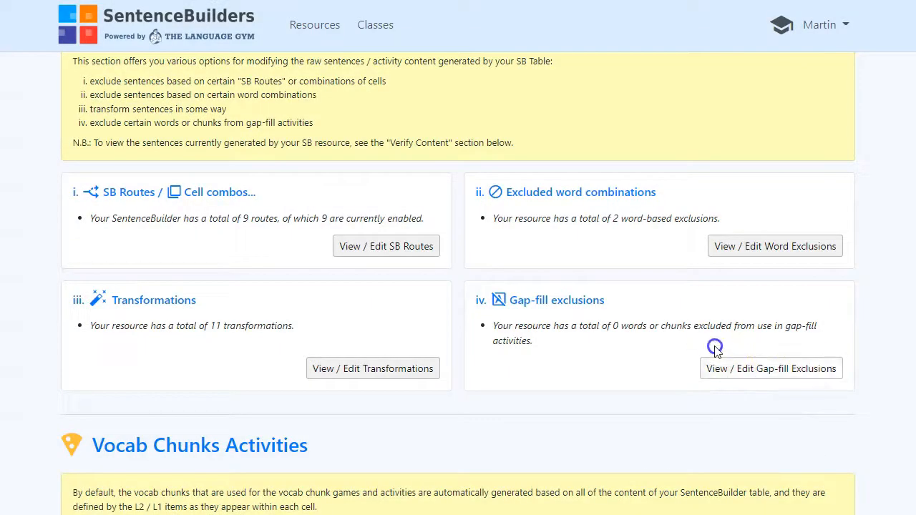
Examine the SentenceBuilder table's (m), (f) and (pl) translation markers and its os/as adjective endings.
scroll(458, 286, up, 3)
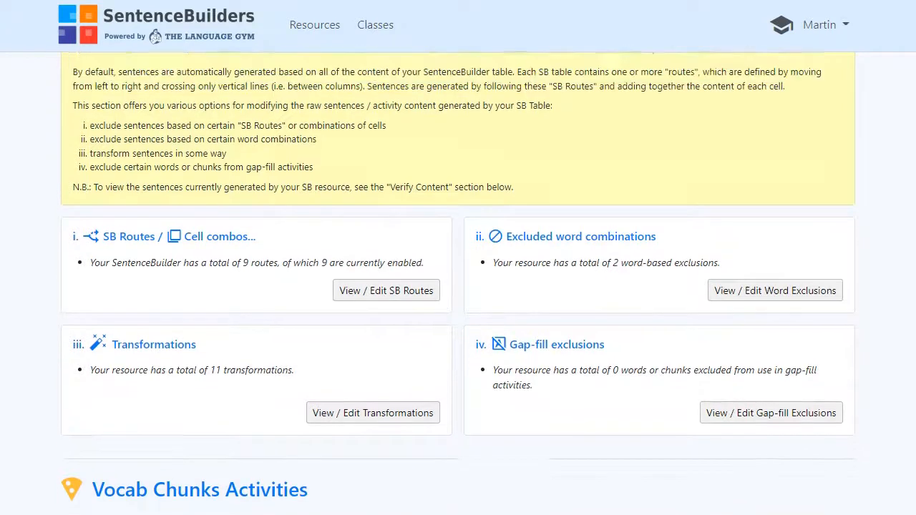
scroll(458, 286, up, 3)
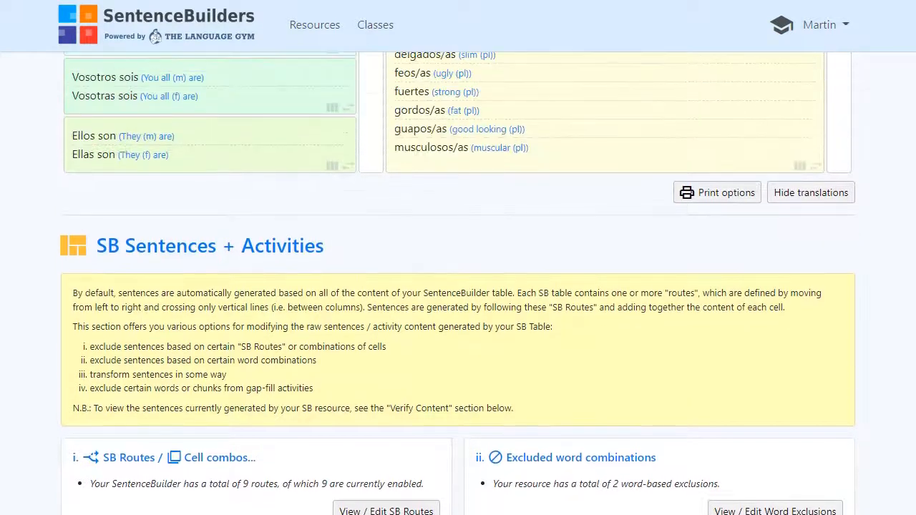
scroll(458, 286, up, 3)
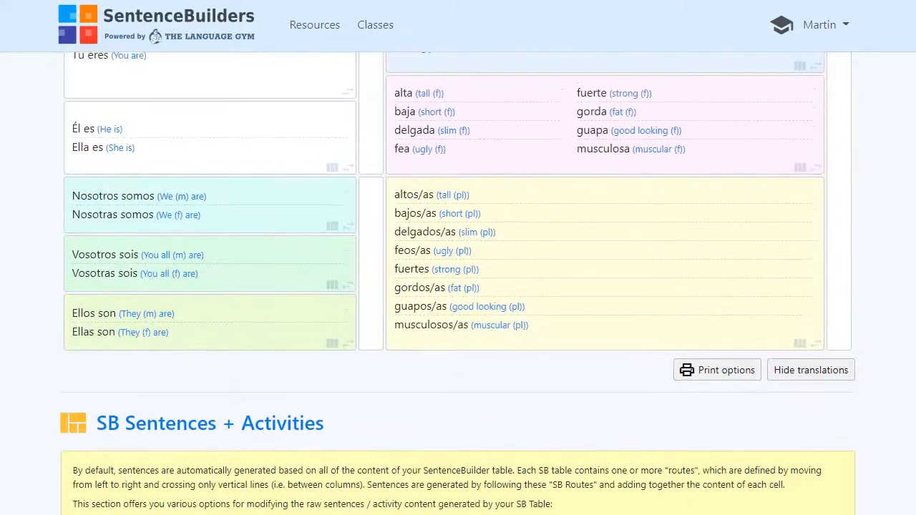
scroll(458, 286, down, 1)
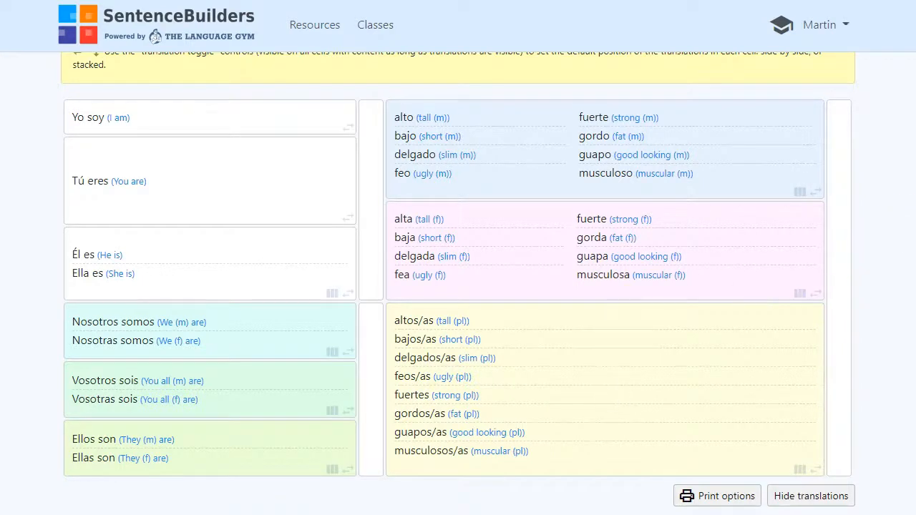
Enlarge the unique vocab chunks list and examine its gender and plural markers and its os/as adjective endings.
scroll(459, 286, down, 5)
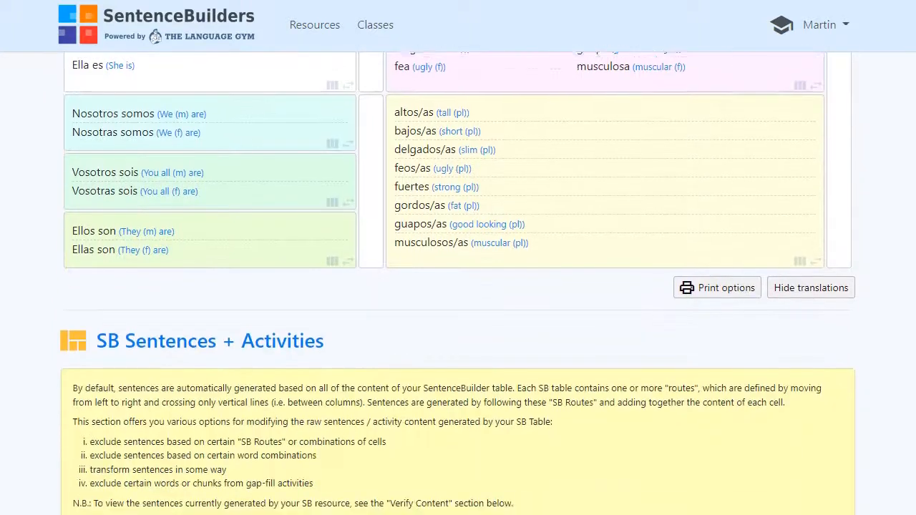
scroll(458, 286, down, 8)
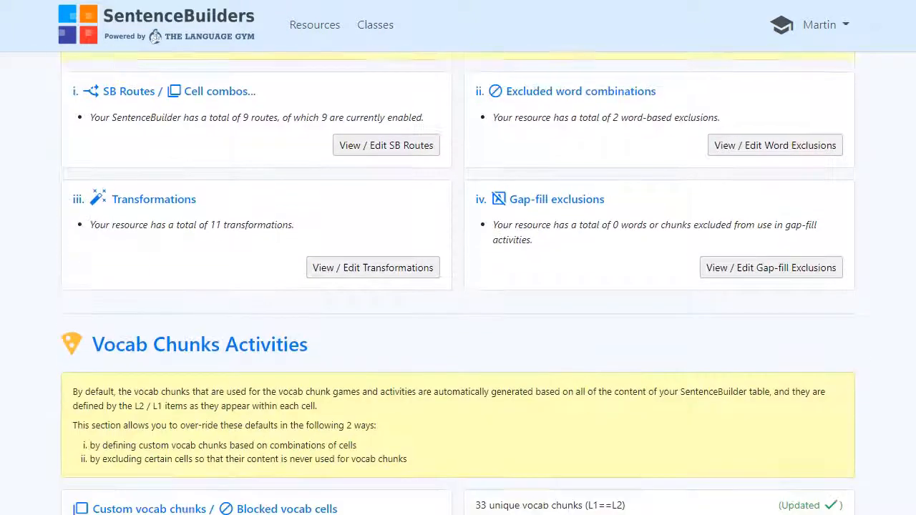
scroll(458, 286, down, 3)
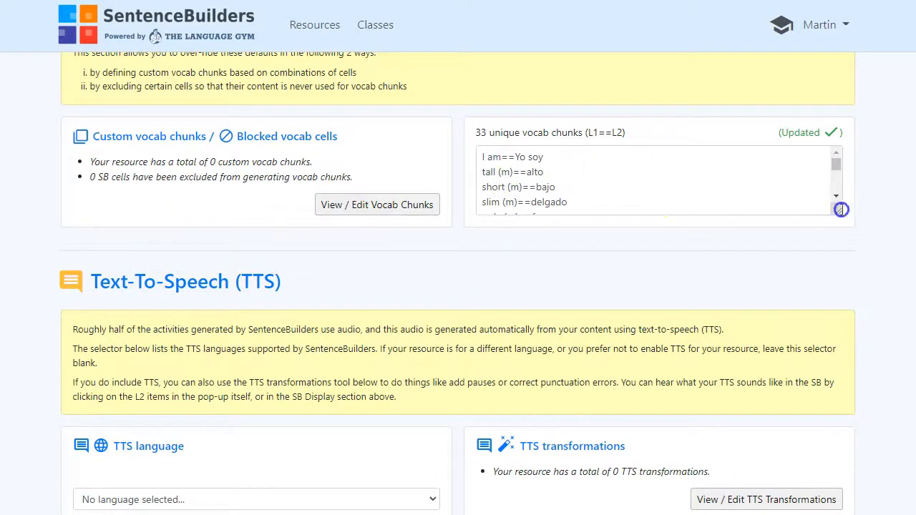
drag(841, 213, 848, 283)
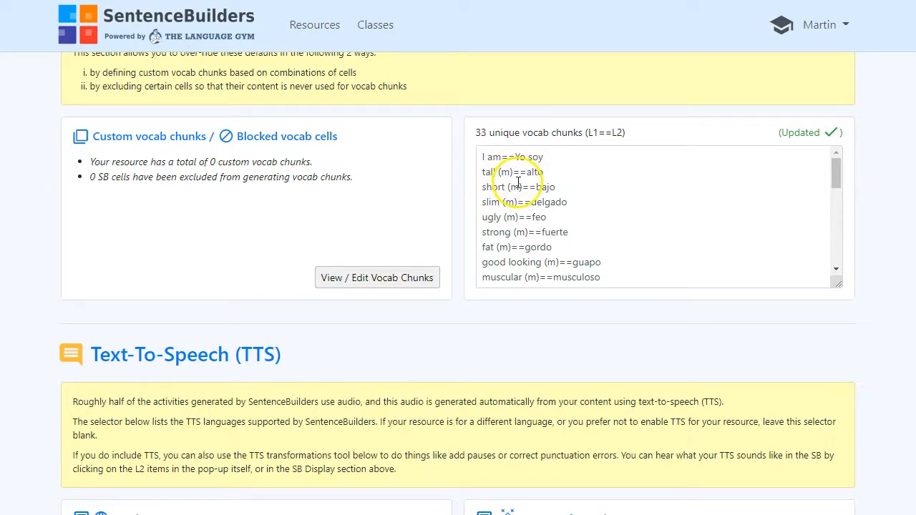
drag(835, 170, 828, 215)
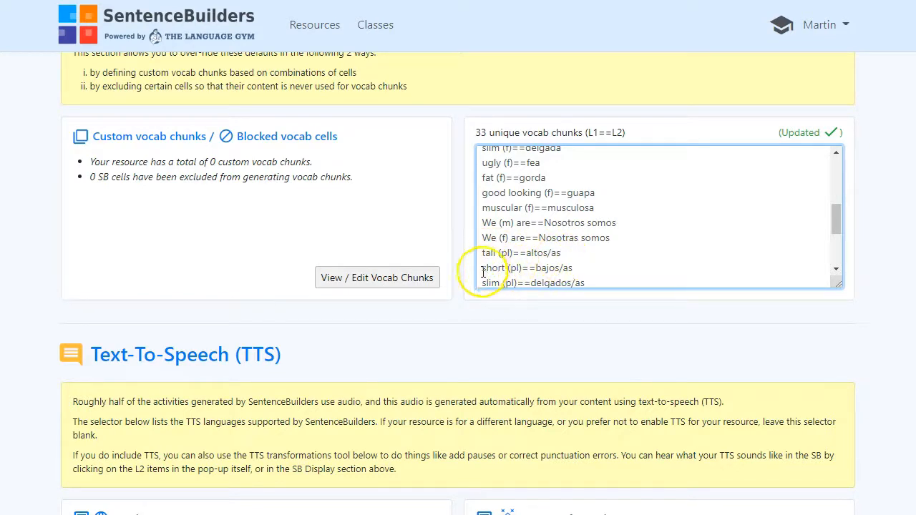
drag(836, 221, 829, 247)
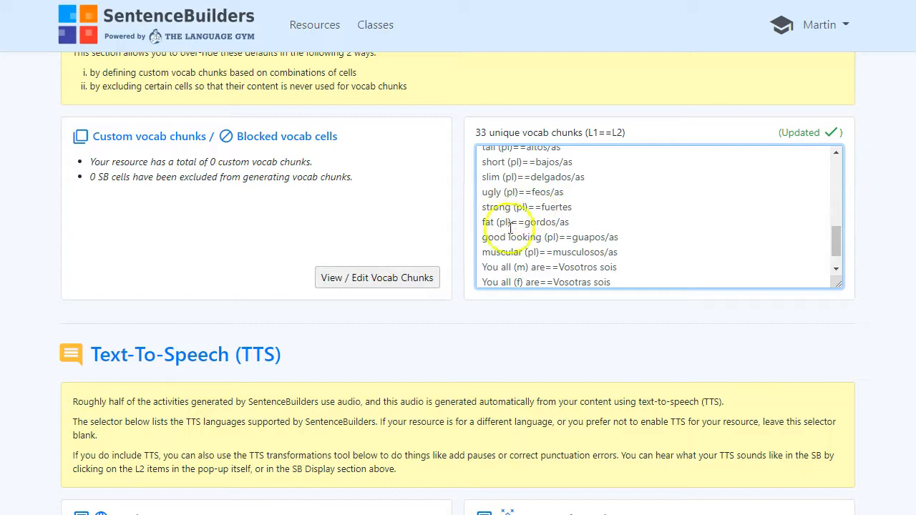
drag(837, 243, 829, 166)
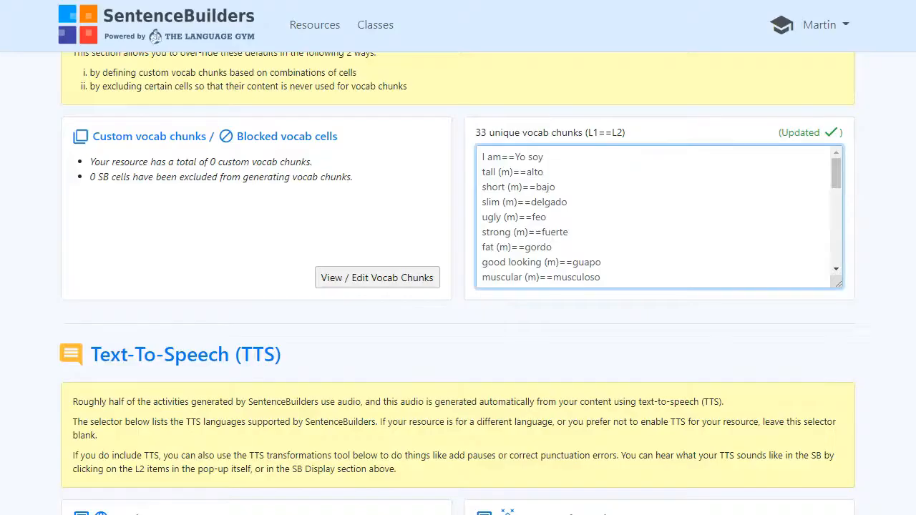
Return to the SentenceBuilder table to compare its pronoun and adjective cells with the vocab chunks.
scroll(458, 283, down, 5)
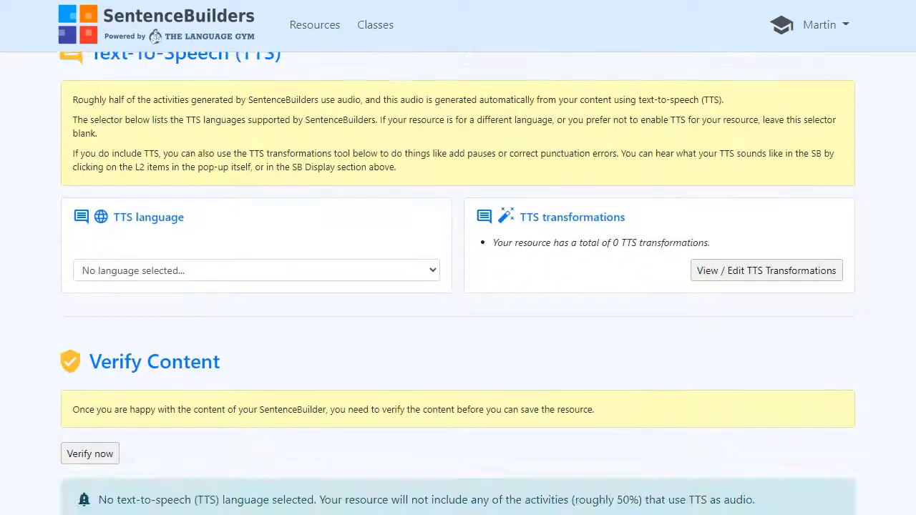
scroll(458, 283, up, 9)
scroll(458, 284, up, 10)
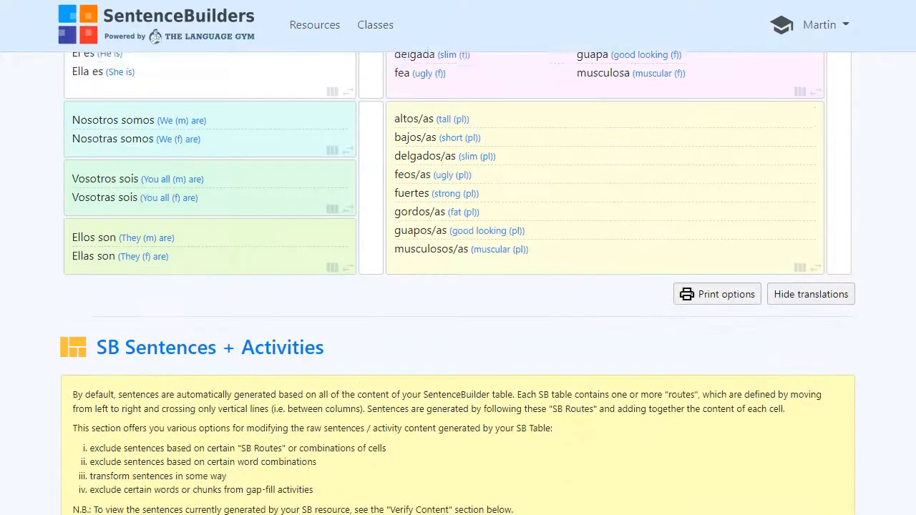
scroll(458, 283, down, 1)
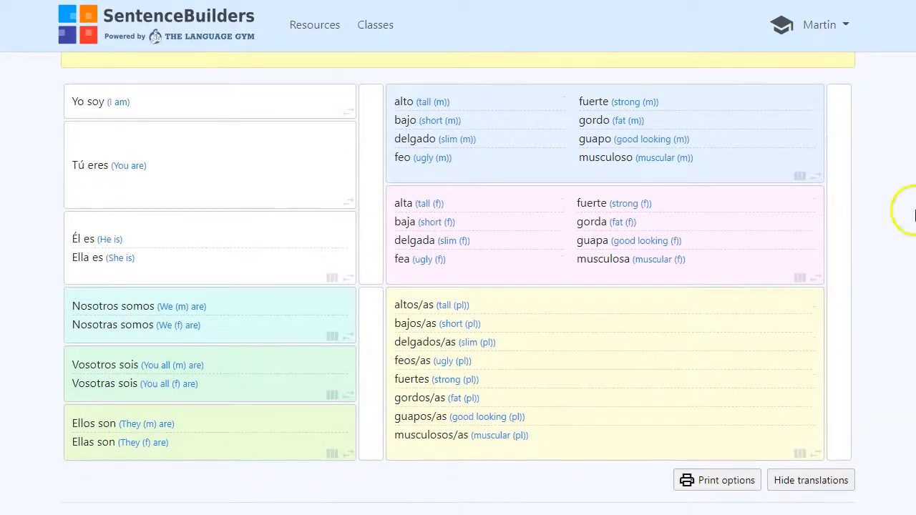
Enter "y=and" in the empty row 1, column 4 cell of the SentenceBuilder constructor.
click(912, 283)
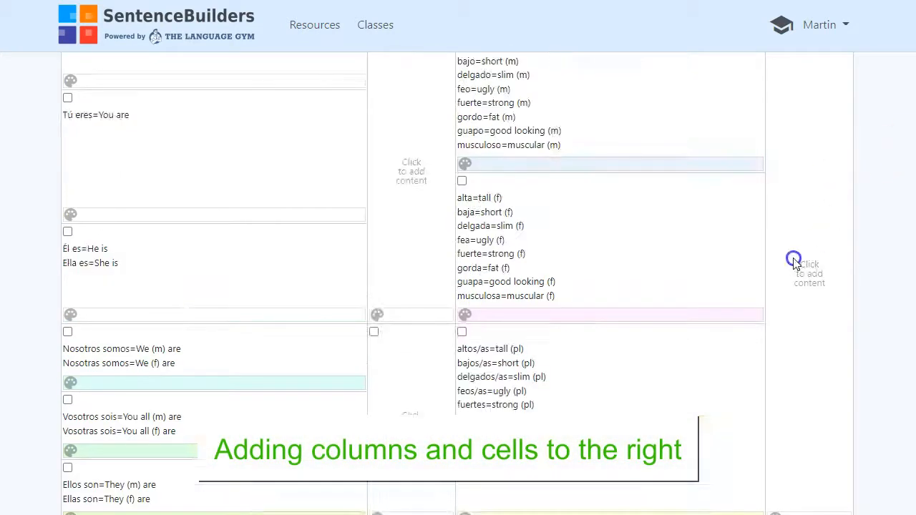
click(794, 259)
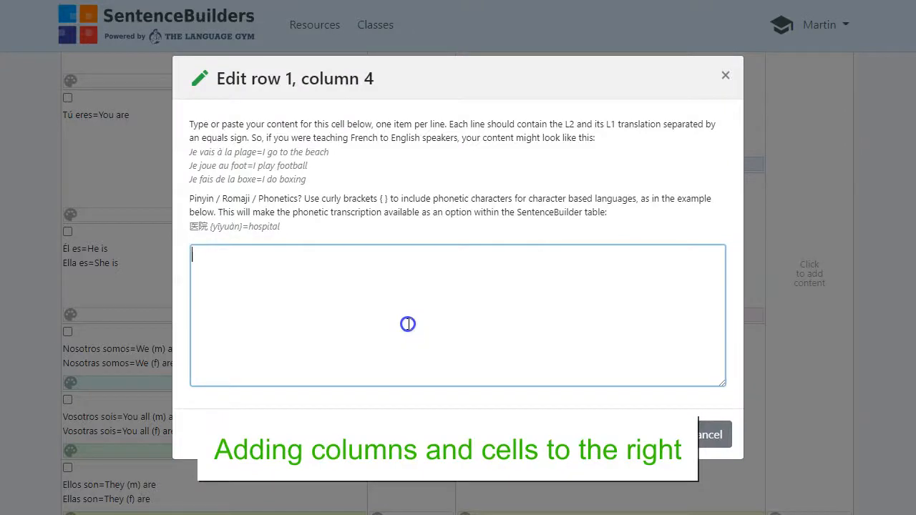
text(y=and)
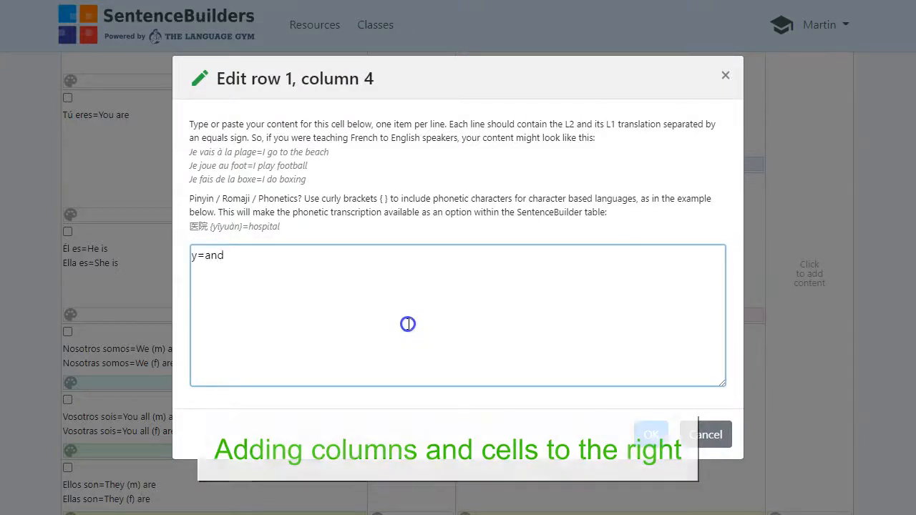
click(649, 434)
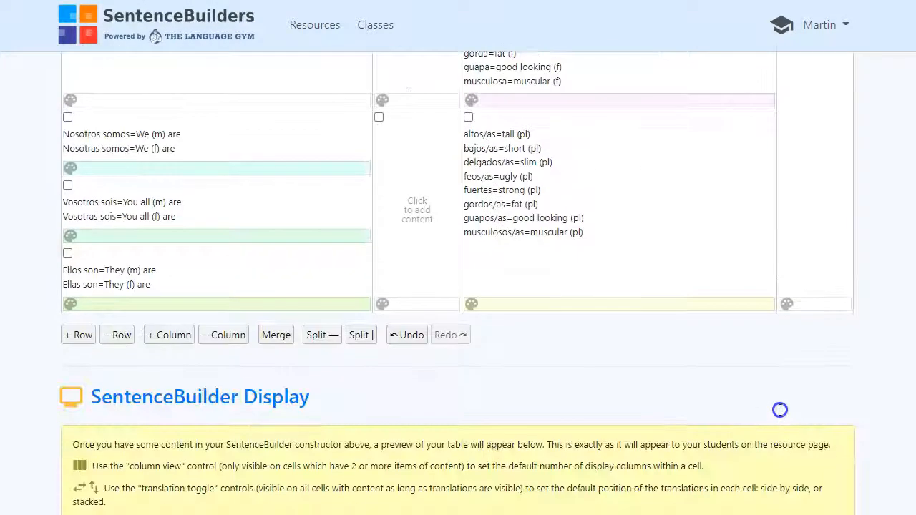
Add a fifth column after the "y=and" column and merge its three cells level with the plural adjectives.
click(166, 337)
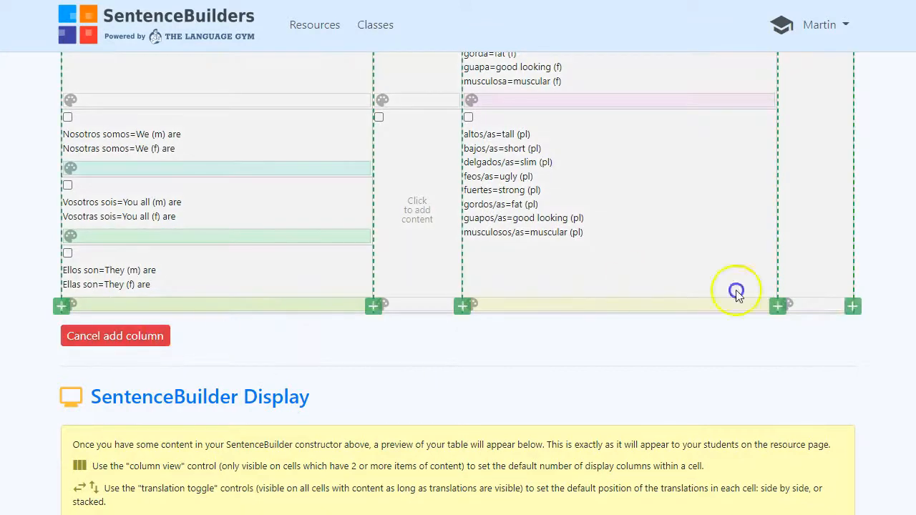
click(854, 306)
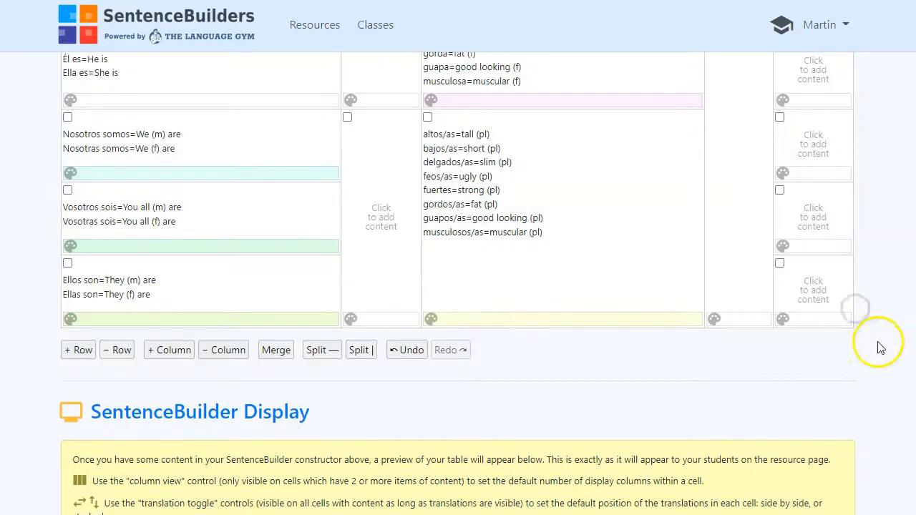
click(779, 189)
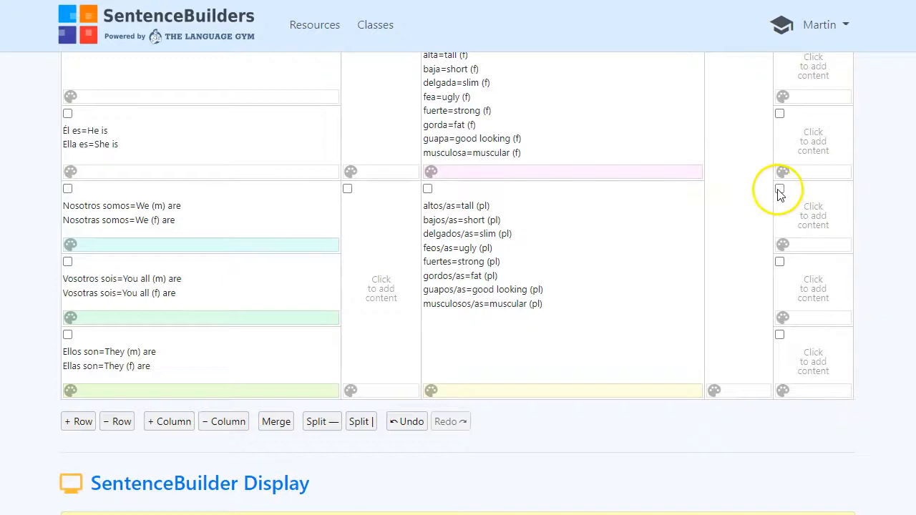
click(781, 262)
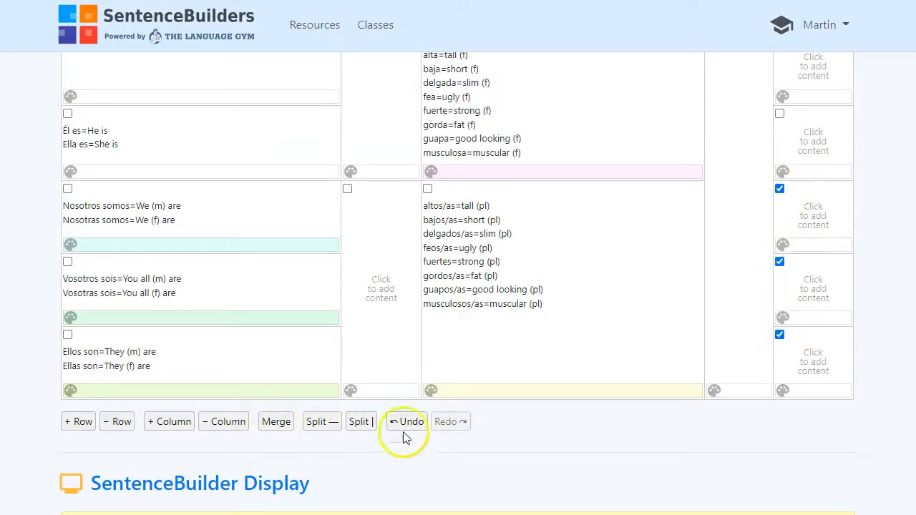
click(277, 424)
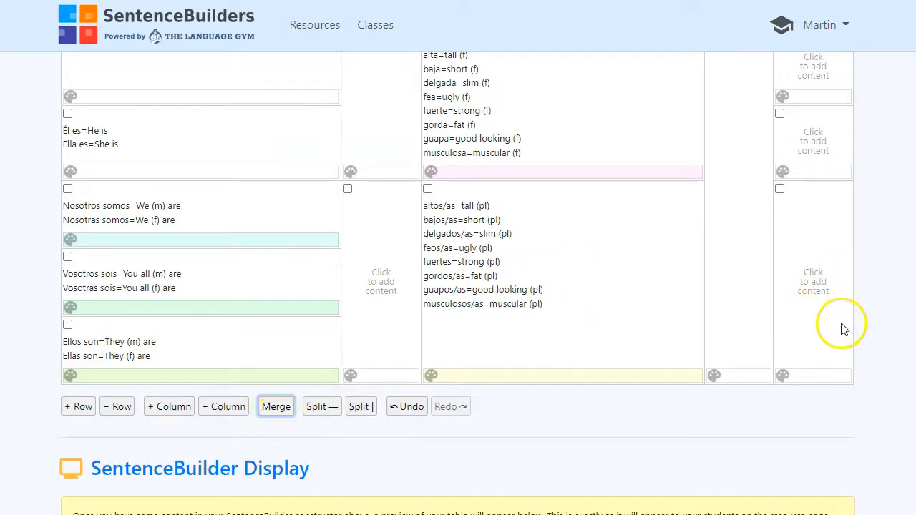
Merge the two fifth-column cells level with the feminine adjectives into one.
scroll(842, 328, up, 2)
click(779, 183)
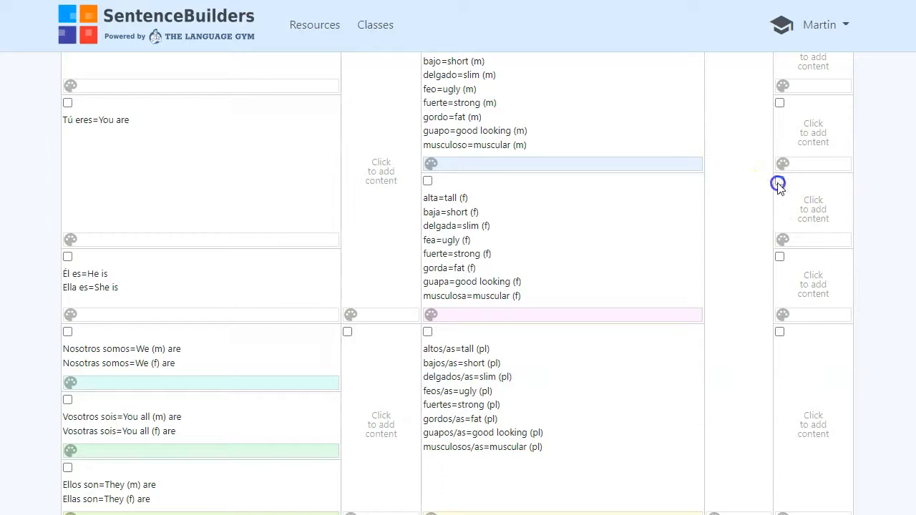
click(779, 260)
scroll(558, 395, down, 3)
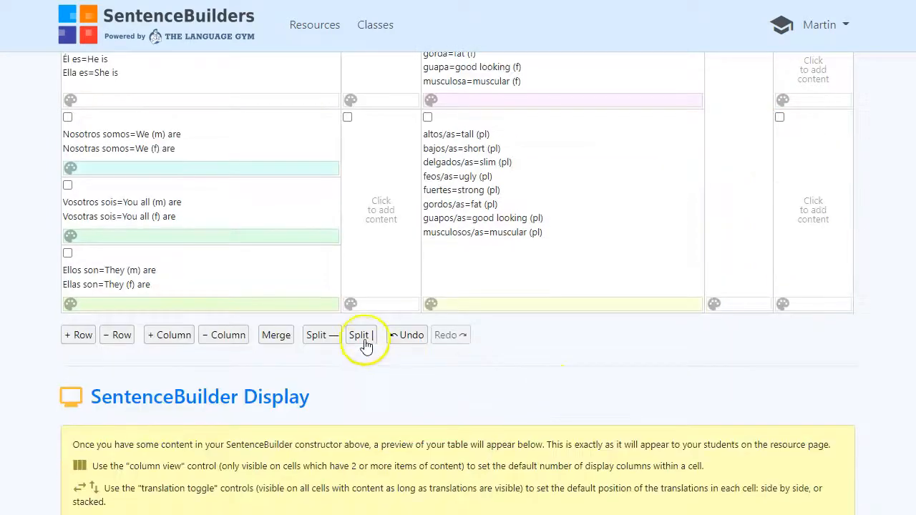
click(320, 337)
Merge the two uppermost fifth-column cells level with the masculine adjectives into one.
scroll(592, 270, up, 4)
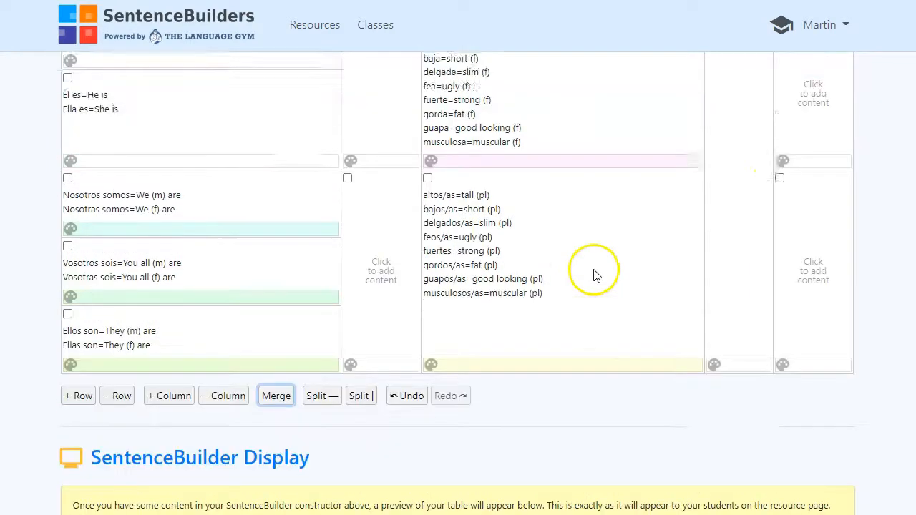
click(779, 101)
click(780, 175)
scroll(743, 272, down, 3)
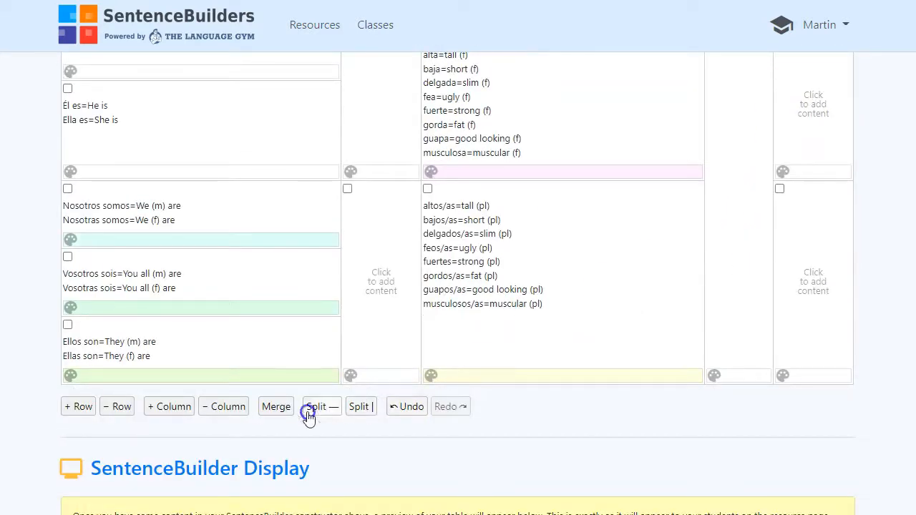
click(279, 406)
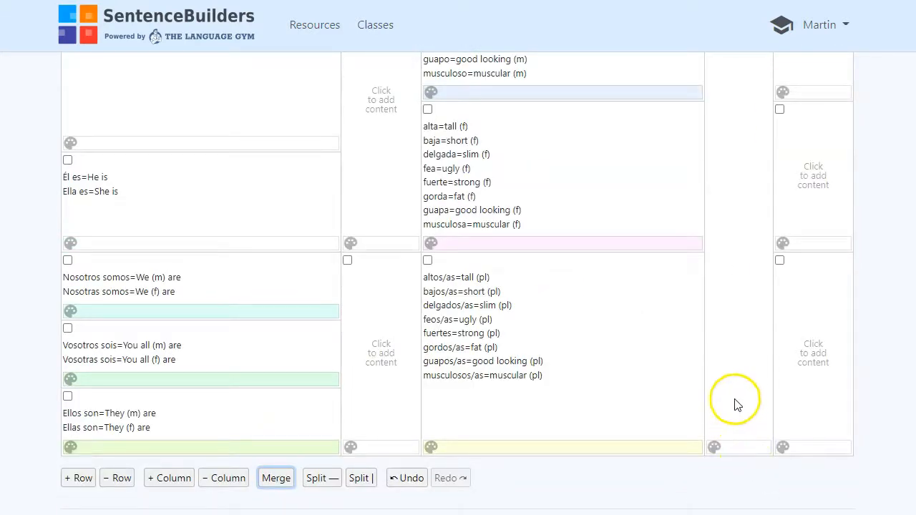
Split the tall "y=and" cell horizontally three times, separating cells beside the Nosotros, Vosotros and Ellos rows.
scroll(737, 403, up, 3)
scroll(737, 403, up, 2)
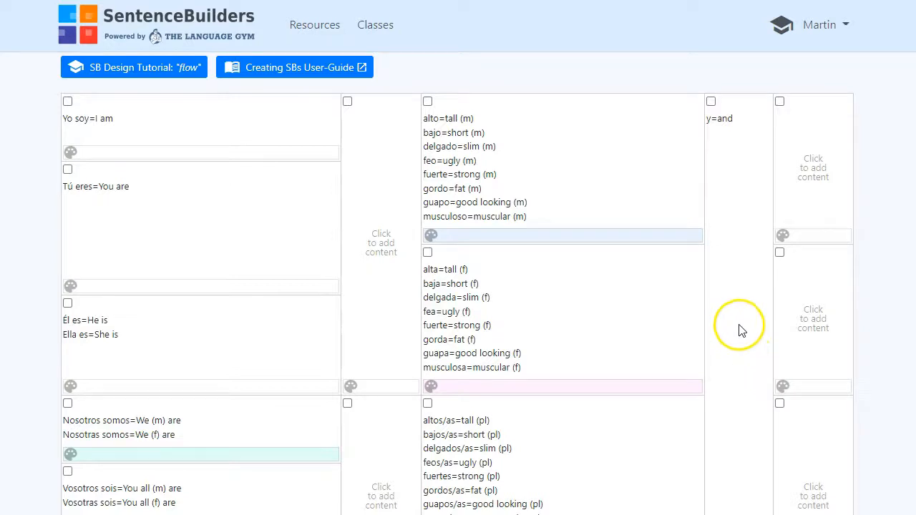
click(711, 102)
scroll(716, 204, down, 4)
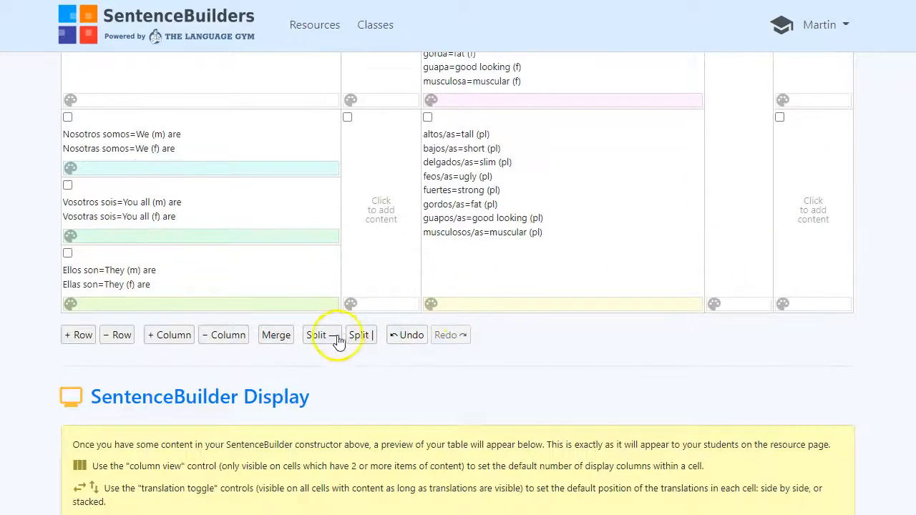
click(339, 342)
scroll(860, 150, up, 4)
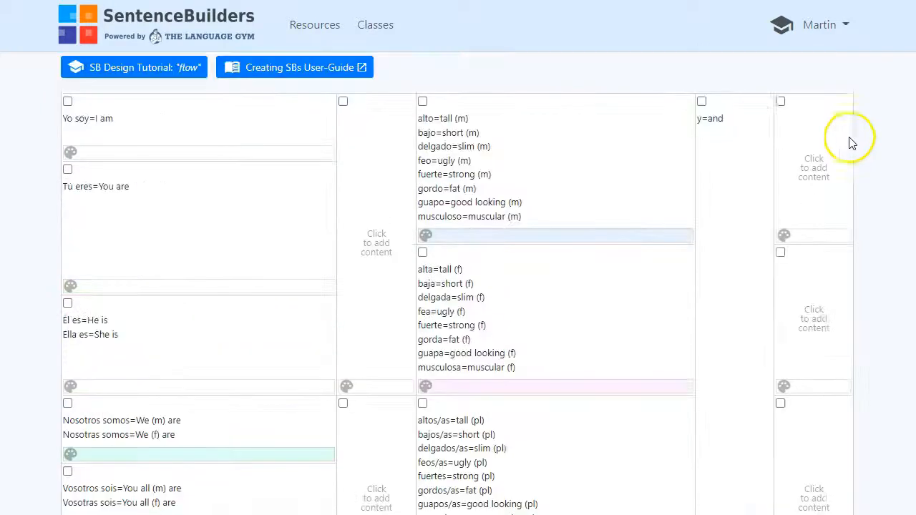
click(703, 102)
scroll(708, 143, down, 4)
click(340, 338)
scroll(716, 82, up, 4)
click(701, 98)
scroll(702, 179, down, 4)
click(320, 418)
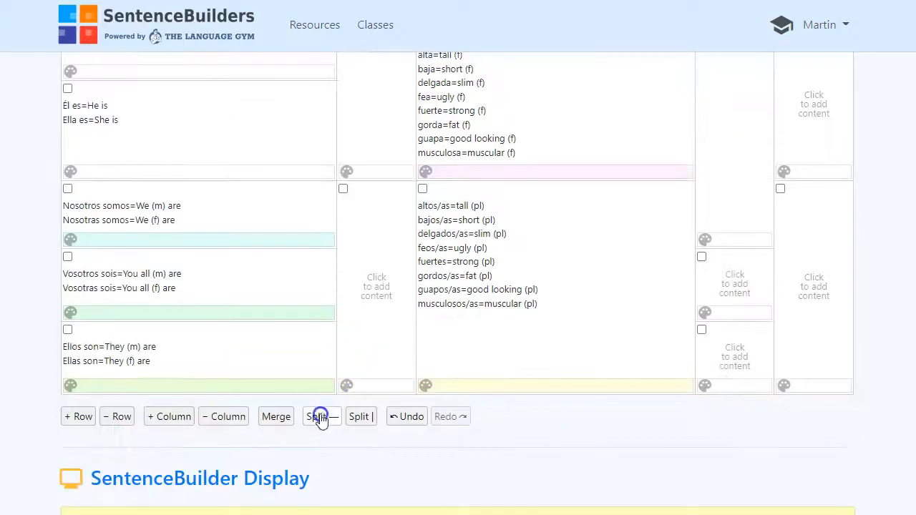
Merge the three empty column 4 cells beside the plural adjectives and enter "y=and" in the merged cell.
click(725, 207)
click(702, 190)
click(702, 262)
click(702, 335)
click(276, 421)
click(727, 276)
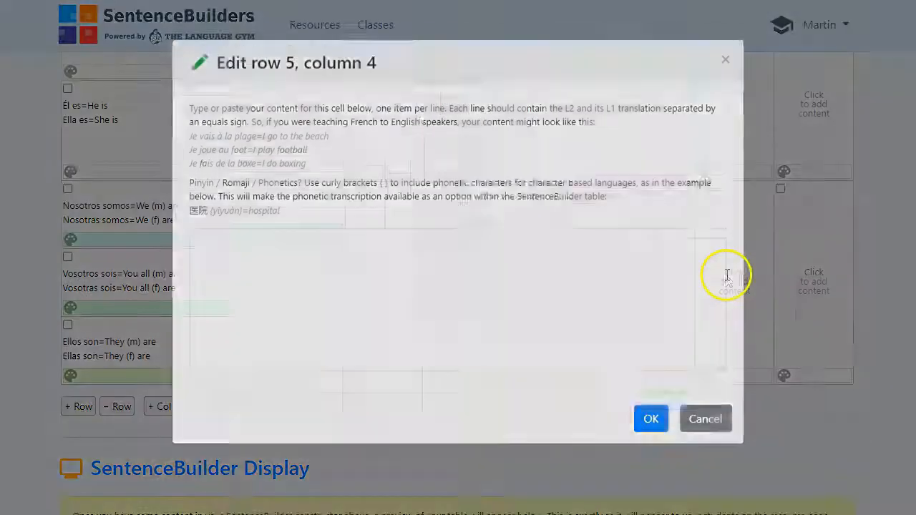
text(y=and)
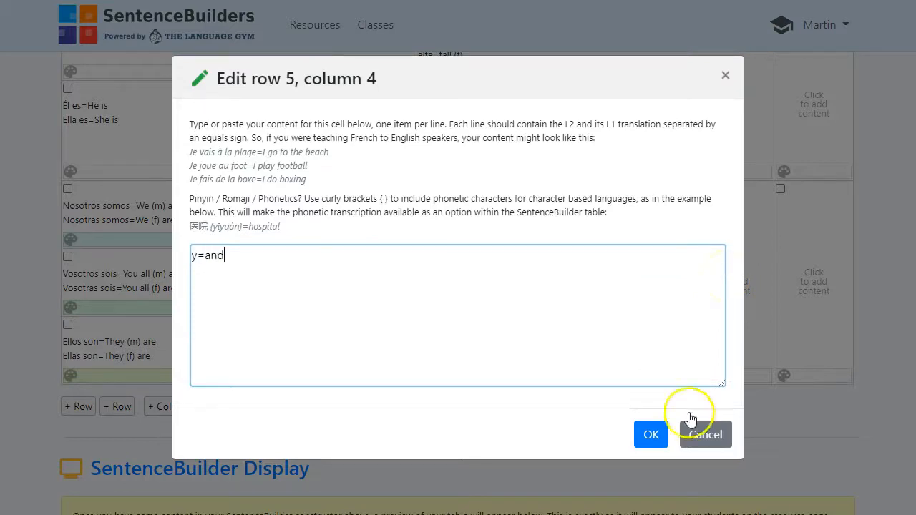
click(651, 435)
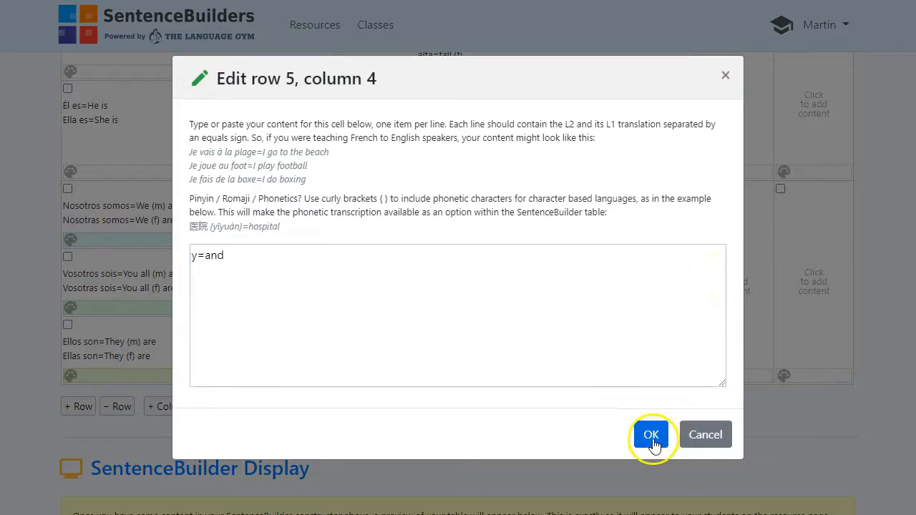
Colour the fifth column's cells yellow, pink and light blue to match the plural, feminine and masculine adjective cells.
click(812, 378)
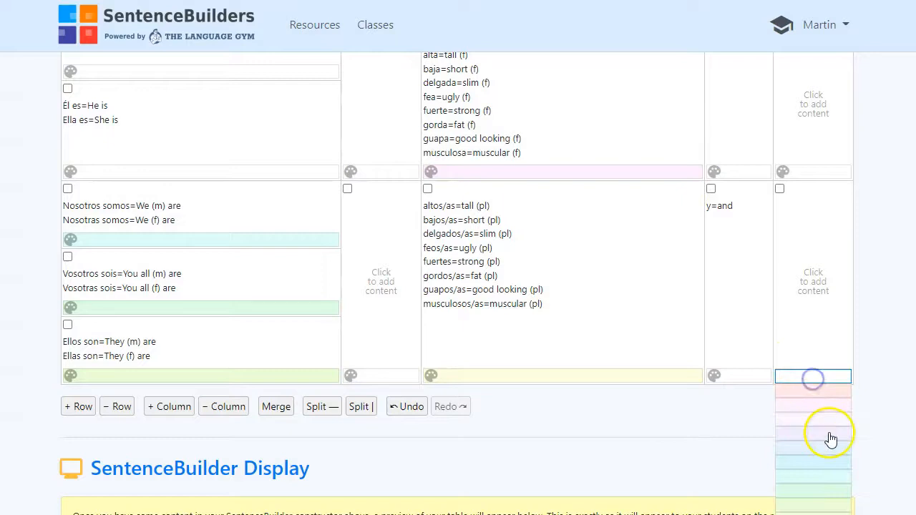
scroll(823, 458, down, 2)
click(822, 390)
scroll(814, 358, up, 4)
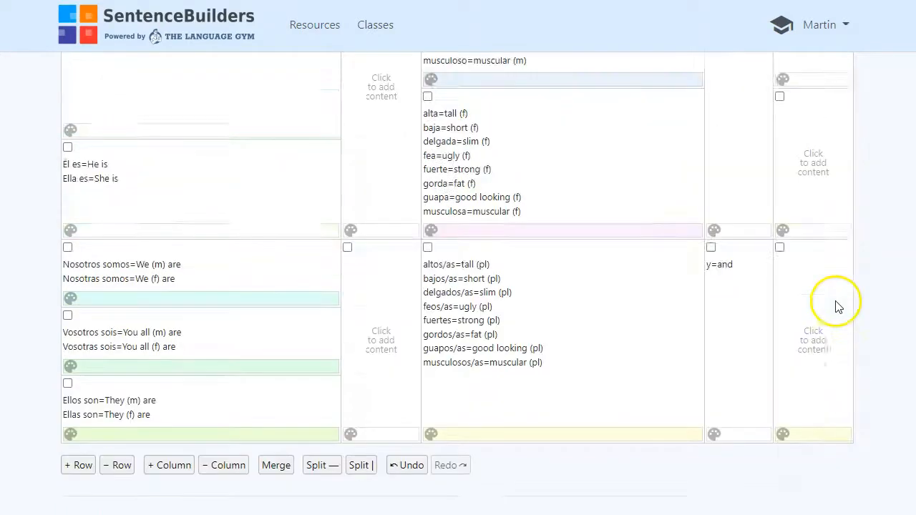
click(817, 317)
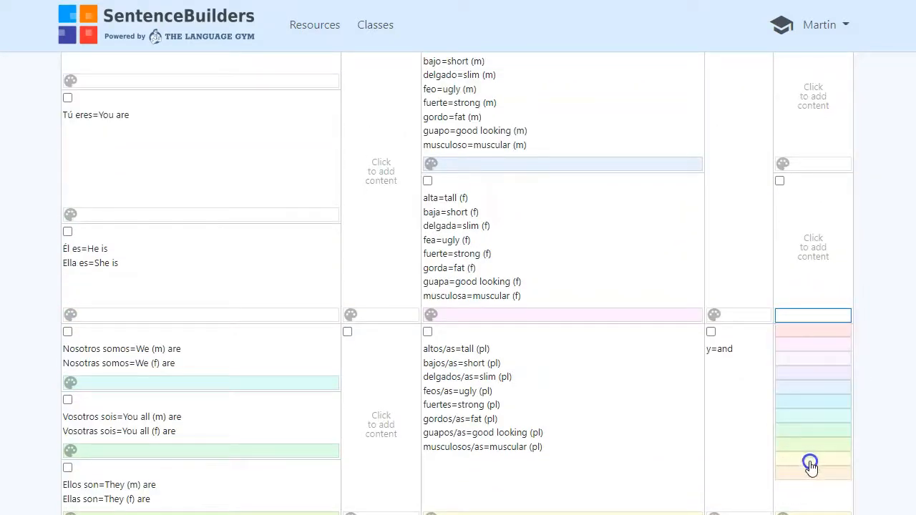
click(821, 351)
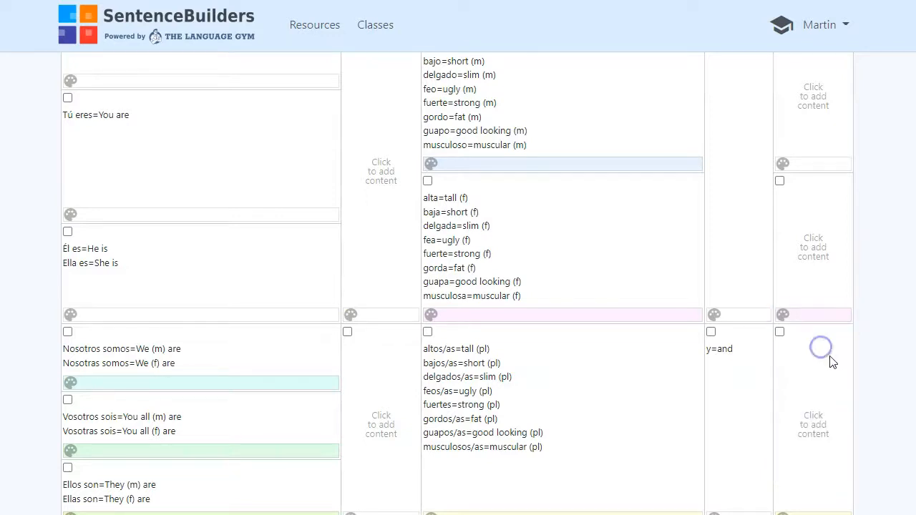
scroll(821, 350, up, 2)
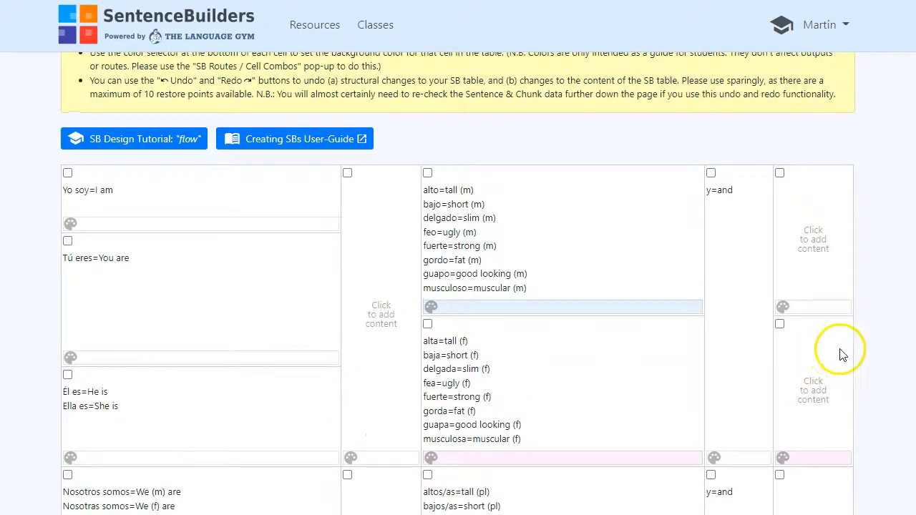
click(810, 308)
click(811, 384)
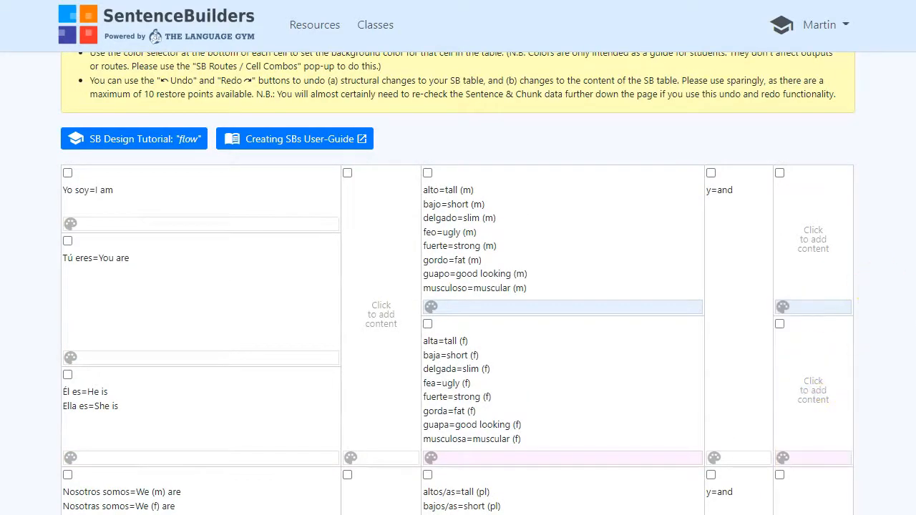
Set the translations of both "y (and)" cells in the SentenceBuilder preview to stacked.
scroll(458, 286, down, 15)
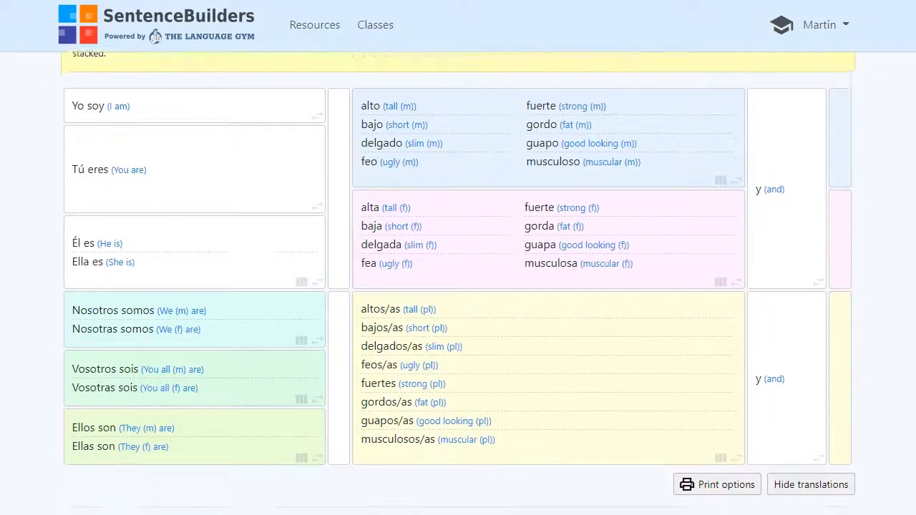
scroll(458, 286, up, 1)
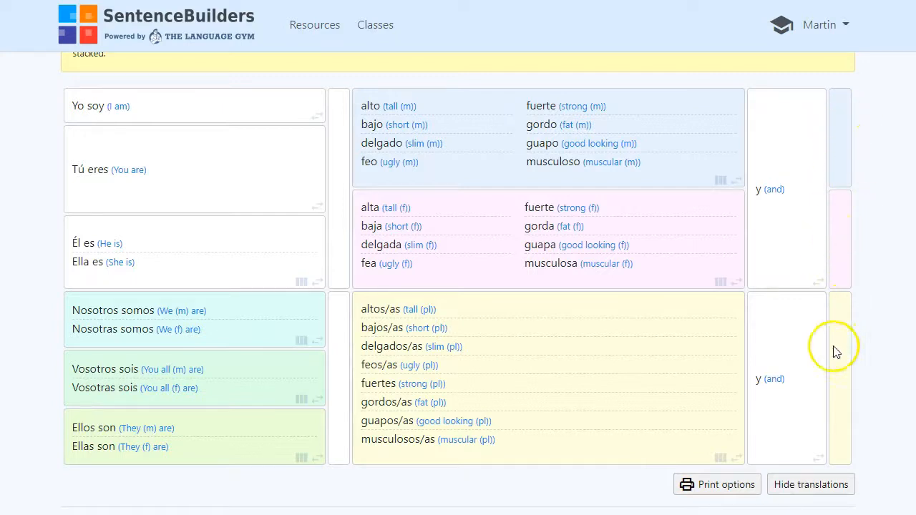
click(818, 282)
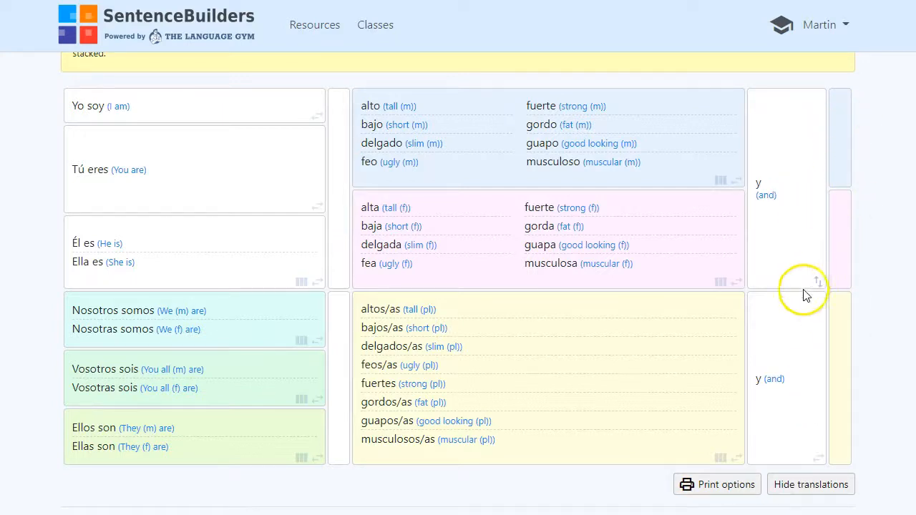
click(817, 456)
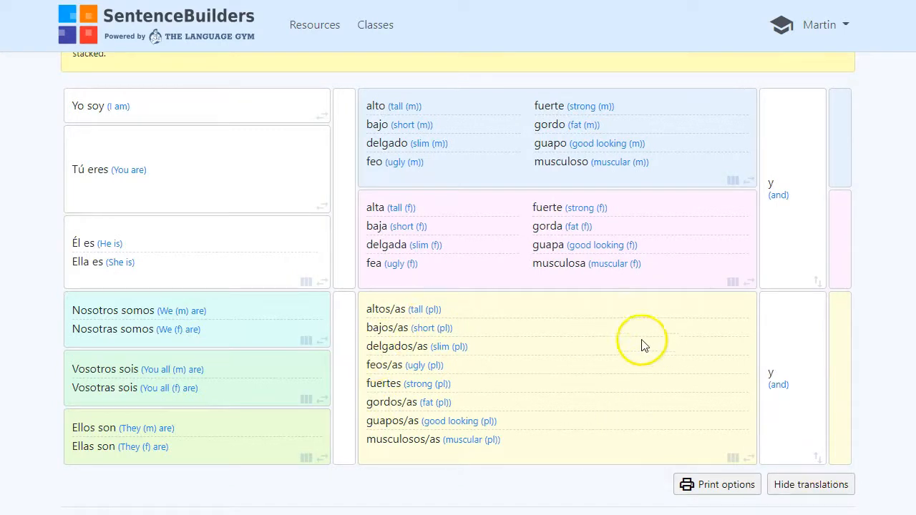
Fill row 1, column 5 with eight masculine personality adjectives and their translations, from "aburrido=boring (m)" to "tímido=shy (m)".
scroll(643, 345, up, 10)
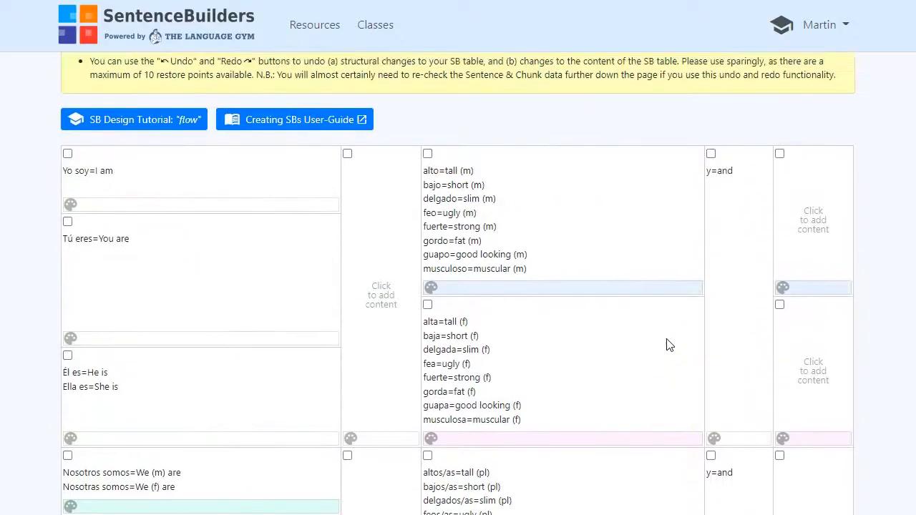
click(625, 477)
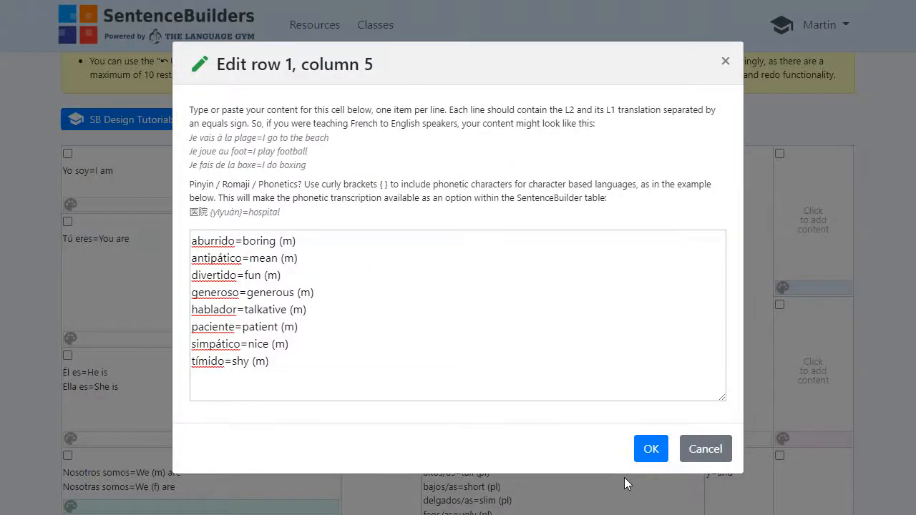
click(651, 466)
click(656, 457)
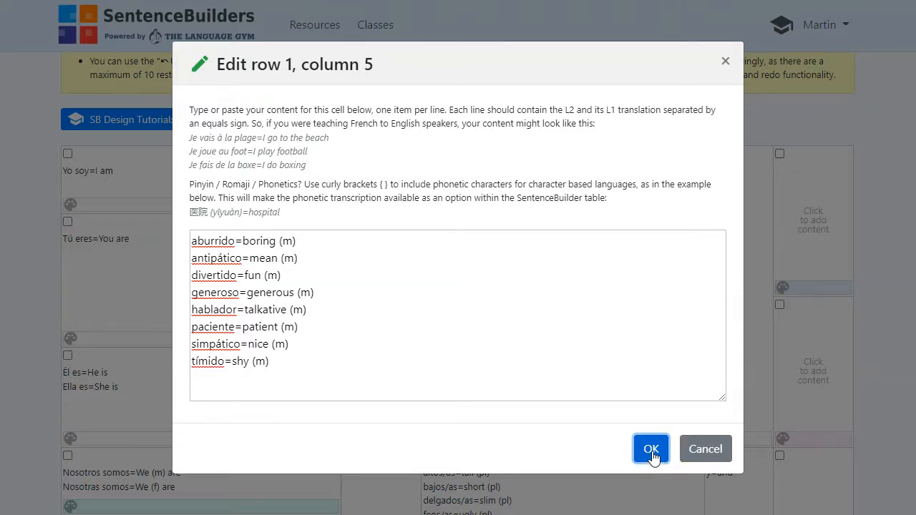
click(651, 450)
click(744, 376)
scroll(745, 379, down, 3)
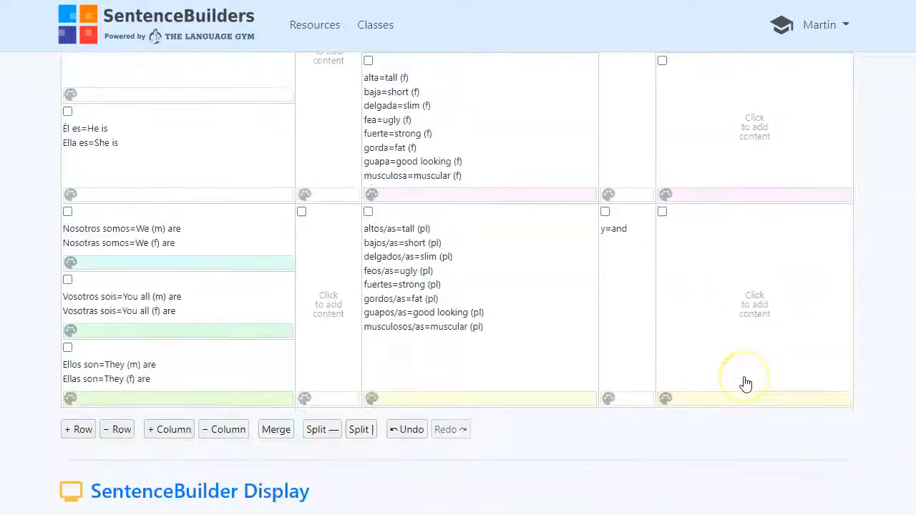
Set the masculine personality adjectives cell in the SentenceBuilder preview to display in 2 columns.
scroll(745, 383, down, 8)
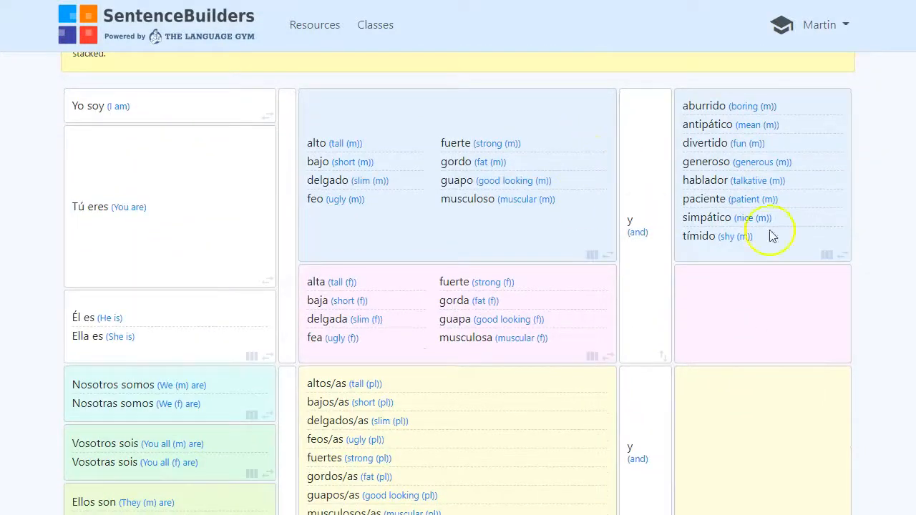
click(828, 255)
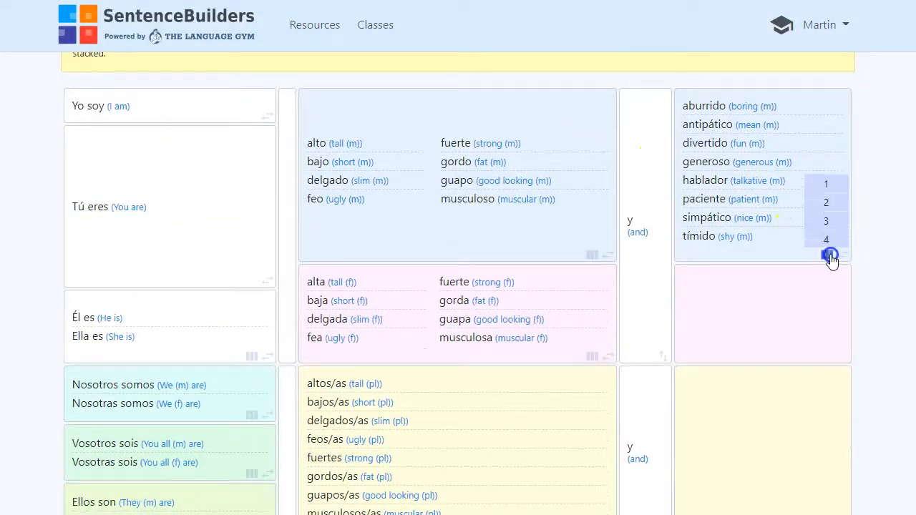
click(828, 206)
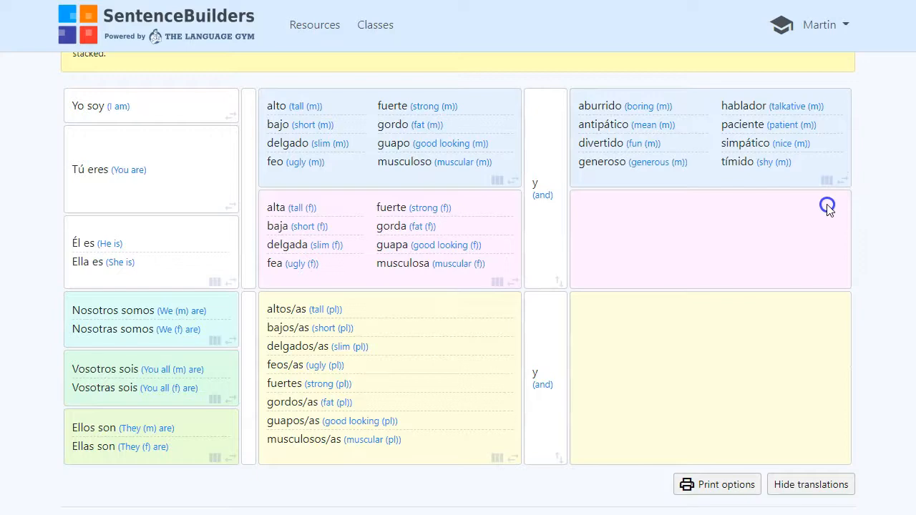
Fill row 3, column 5 with eight feminine personality adjectives and their translations, from "aburrida=boring (f)" to "tímida=shy (f)".
scroll(741, 324, up, 10)
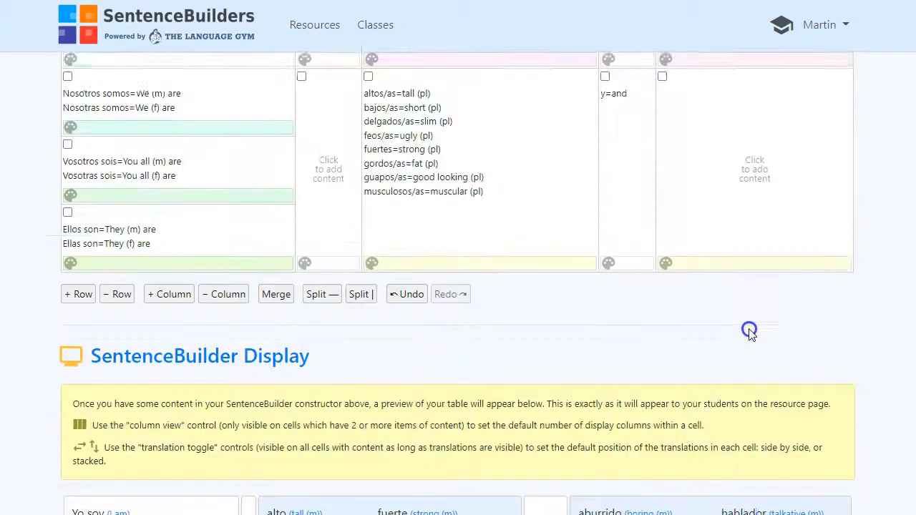
click(746, 226)
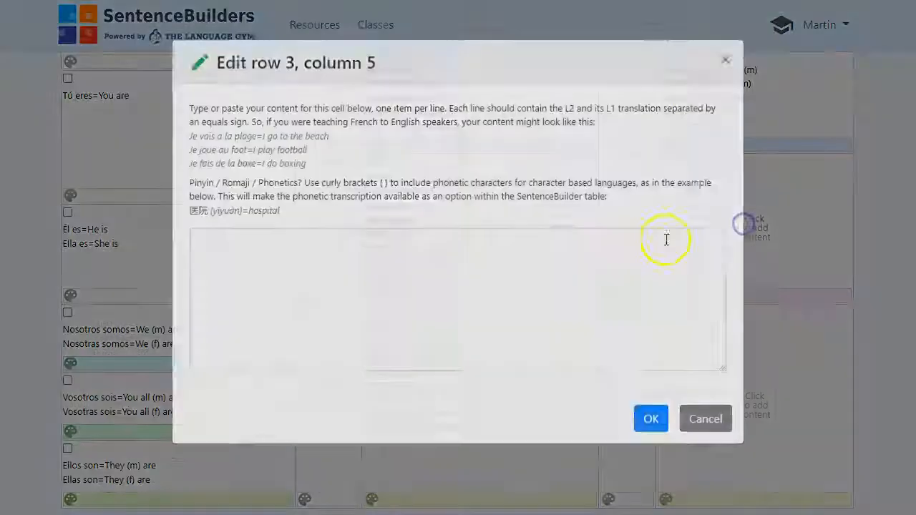
text(aburrida=boring (f) antipática=mean (f) divertida=fun (f) generosa=generous (f) habladora=talkative (f) paciente=patient (f) simpática=nice (f) tímida=shy (f))
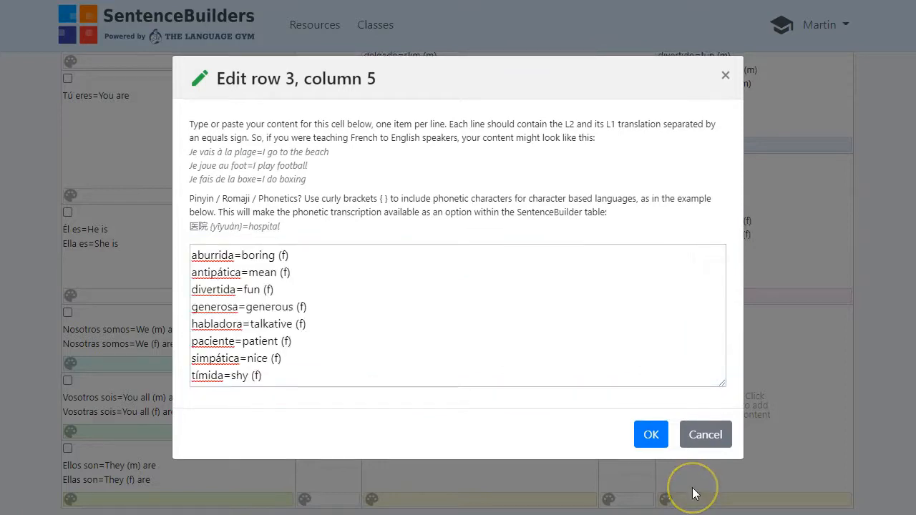
click(651, 439)
Set the feminine personality adjectives cell in the SentenceBuilder preview to display in 2 columns.
scroll(654, 435, down, 7)
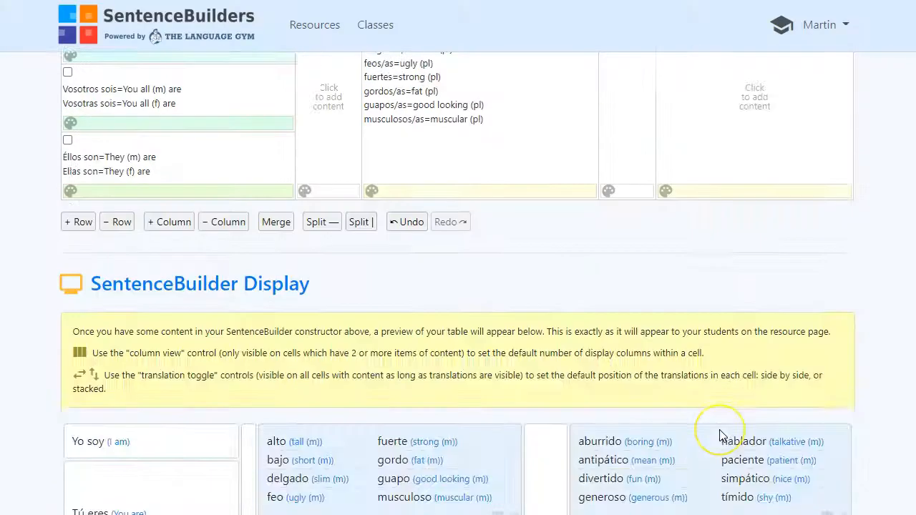
scroll(722, 435, down, 3)
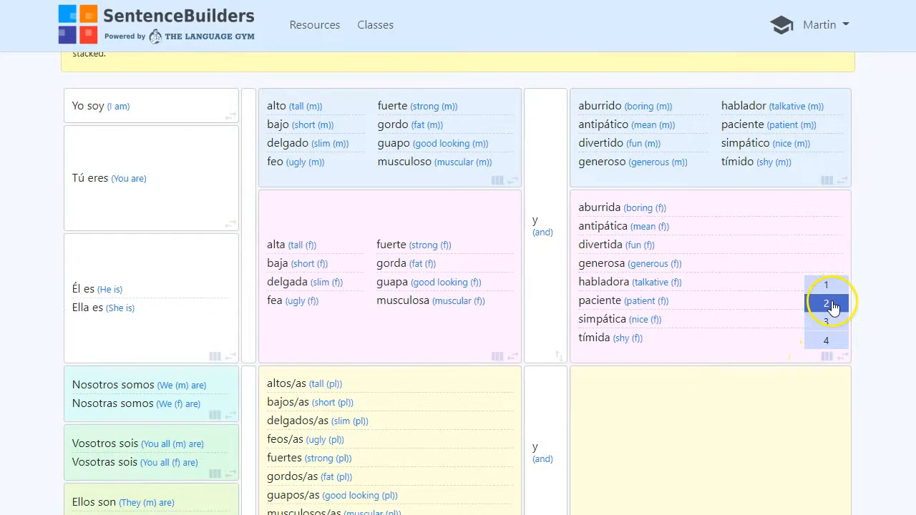
click(827, 304)
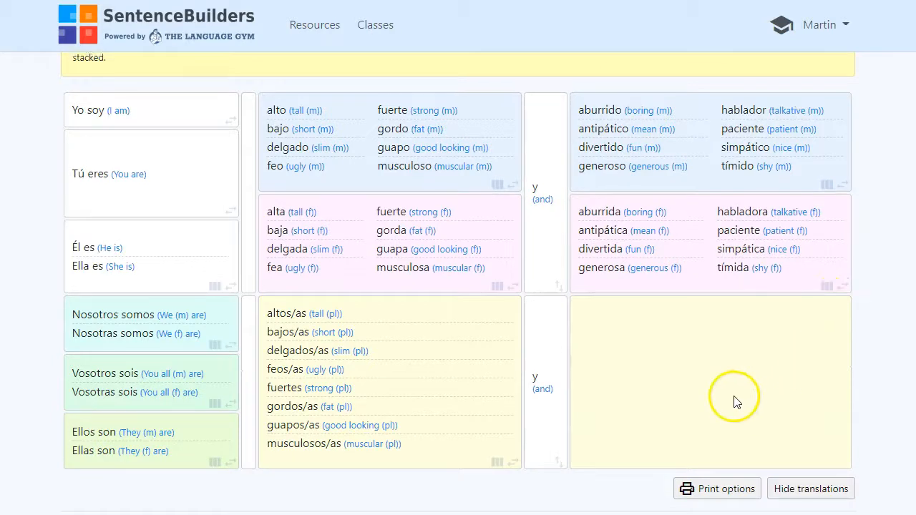
Fill row 5, column 5 with eight plural personality adjectives, from "aburridos/as=boring (pl)" to "tímidos/as=shy (pl)", including "habladores/as=talkative (pl)".
scroll(735, 399, up, 5)
scroll(731, 398, up, 5)
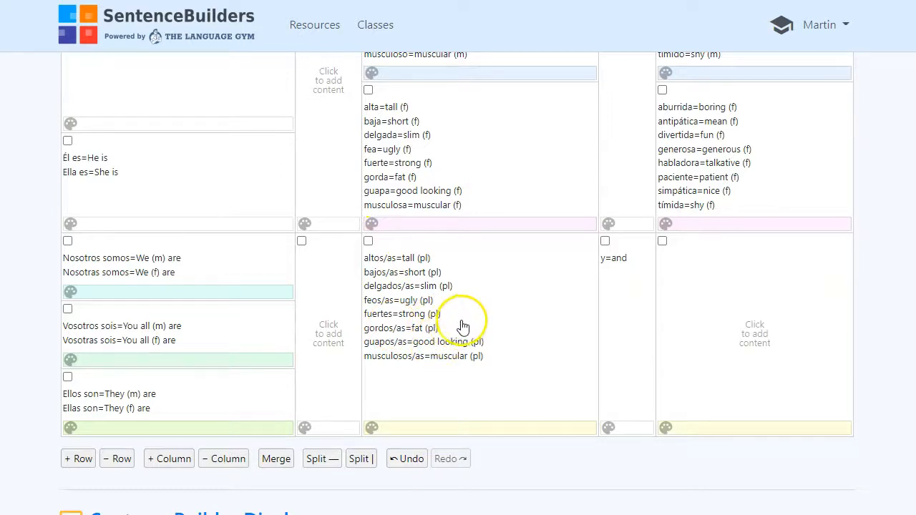
click(737, 327)
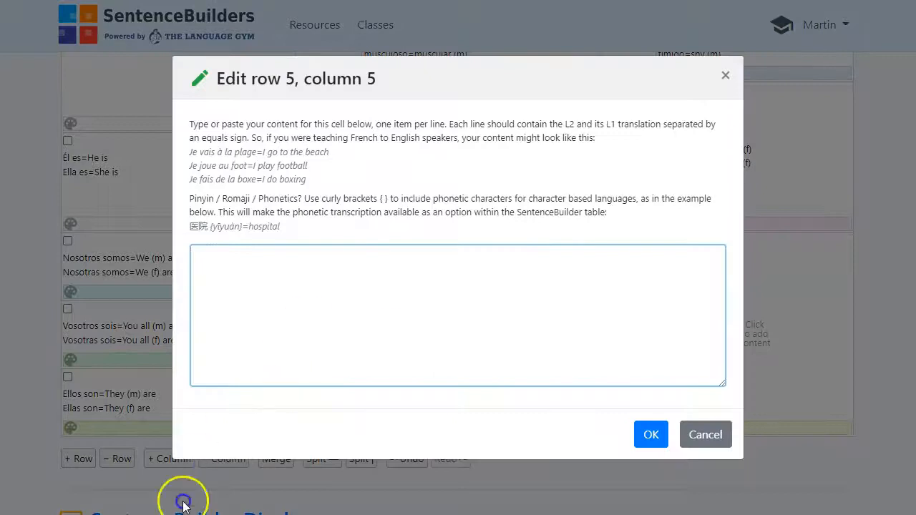
text(aburridos/as=boring (pl) antipáticos/as=mean (pl) divertidos/as=fun (pl) generosos/as=generous (pl) habladores/as=talkative (pl) pacientes=patient (pl) simpáticos/as=nice (pl) tímidos/as=shy (pl))
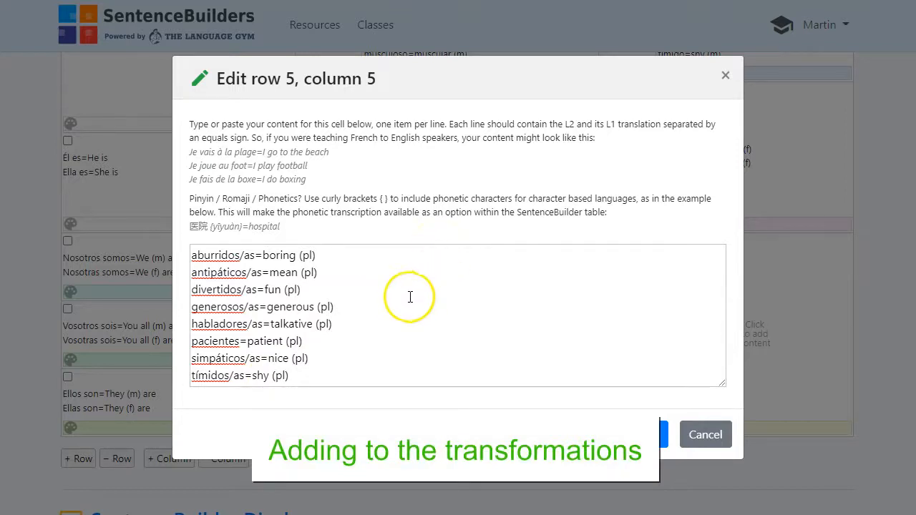
click(342, 324)
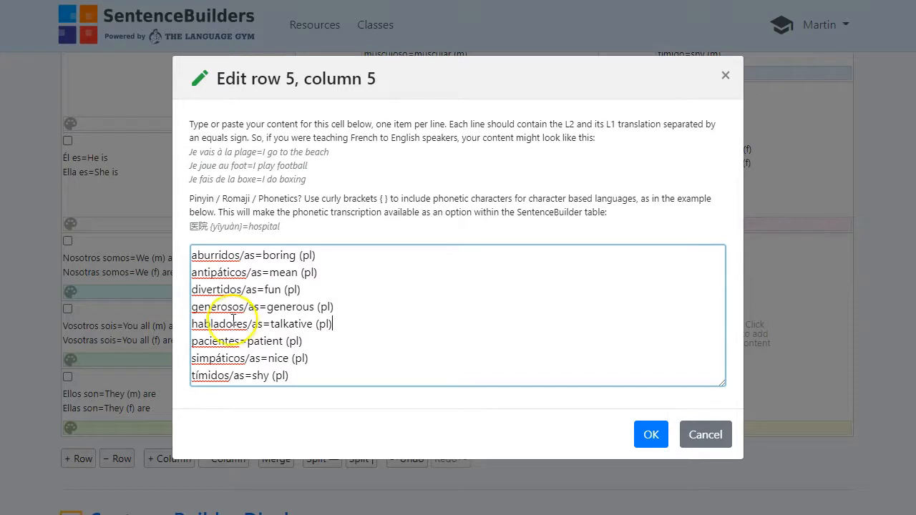
drag(236, 324, 264, 324)
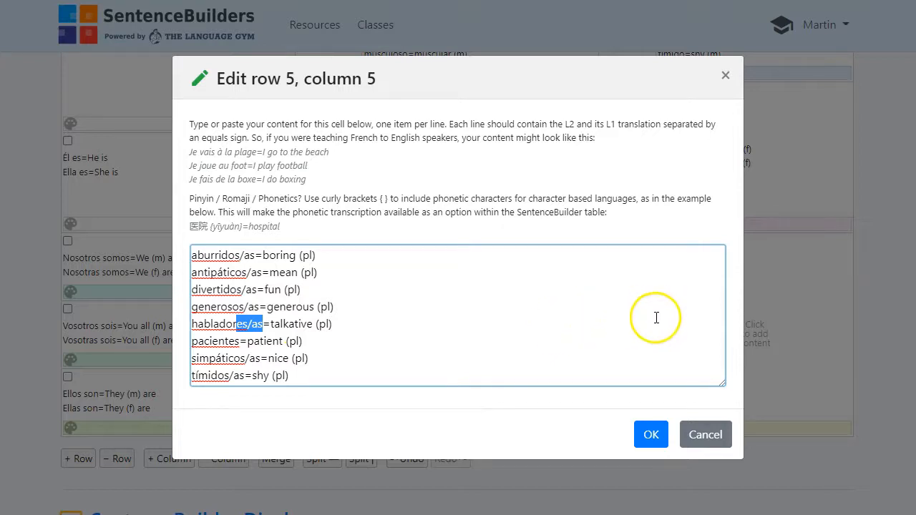
click(652, 436)
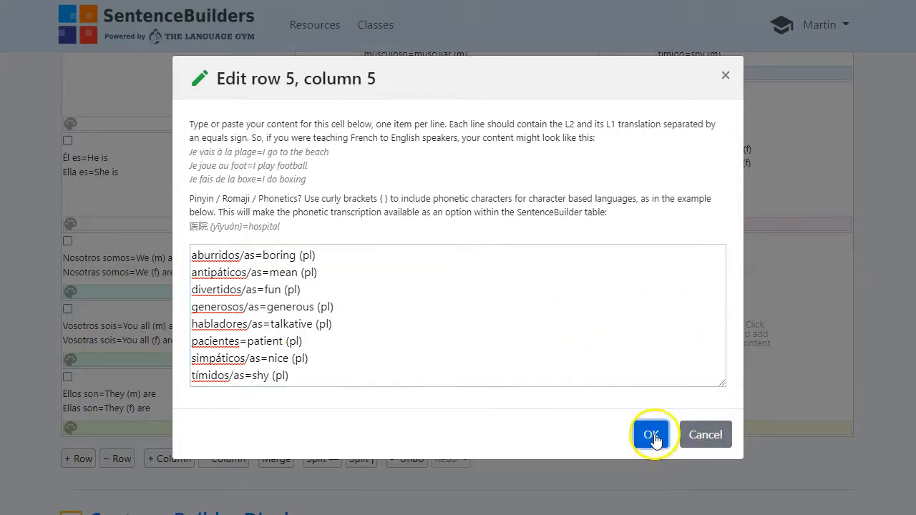
scroll(701, 403, down, 9)
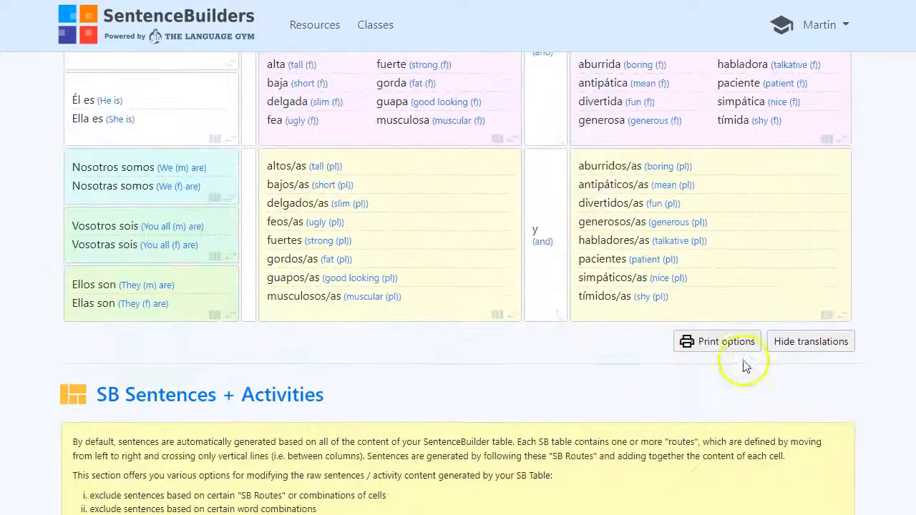
click(827, 315)
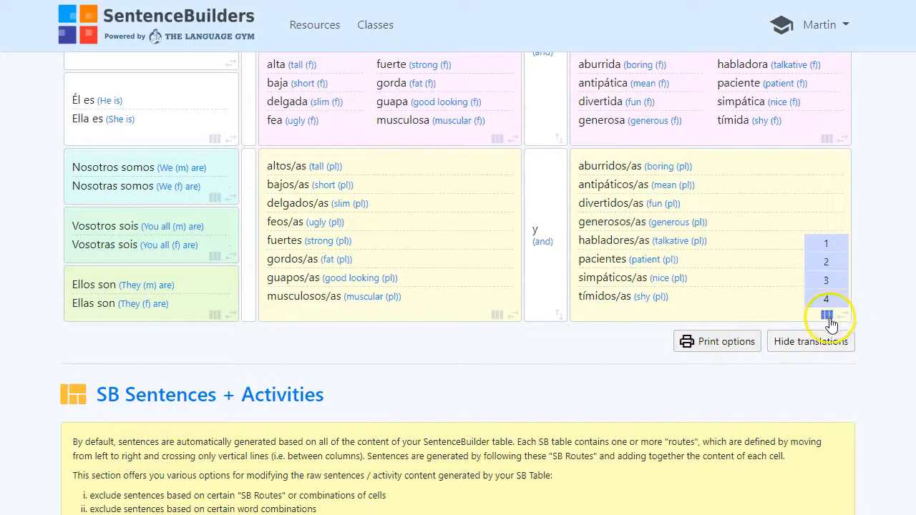
click(827, 315)
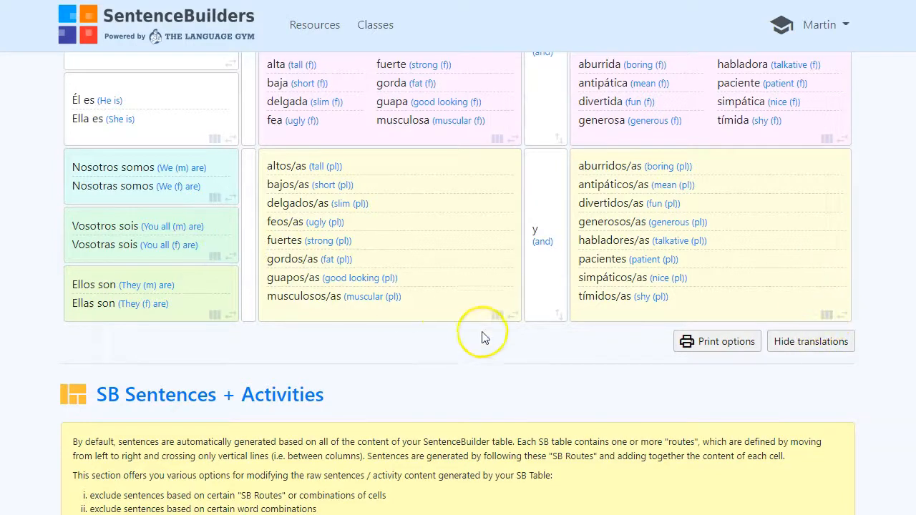
scroll(475, 334, up, 1)
scroll(482, 338, up, 1)
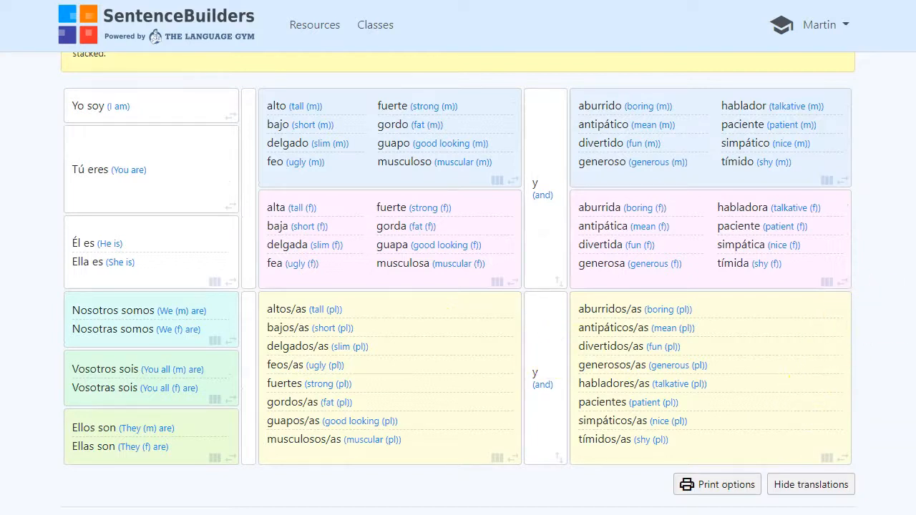
Open the resource's transformations for editing and enlarge the definitions box to show the whole list.
scroll(458, 286, down, 1)
scroll(425, 303, down, 4)
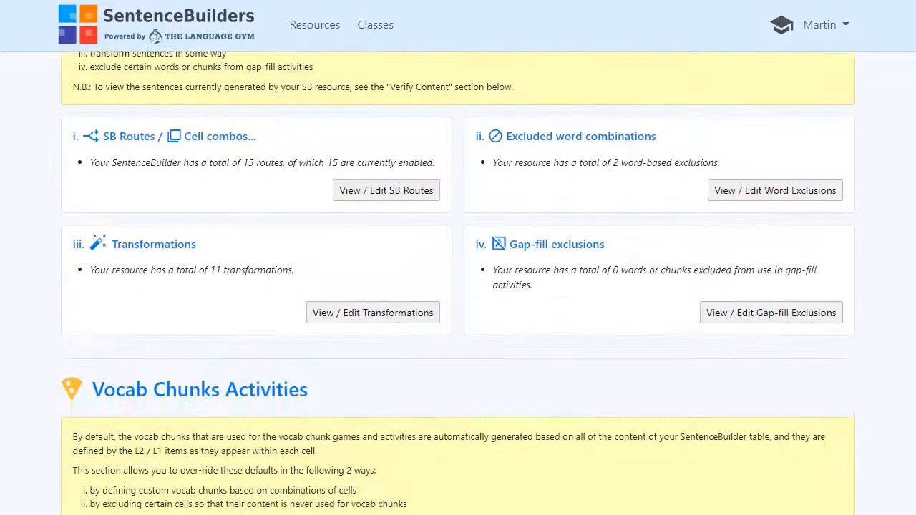
click(362, 252)
scroll(788, 286, down, 3)
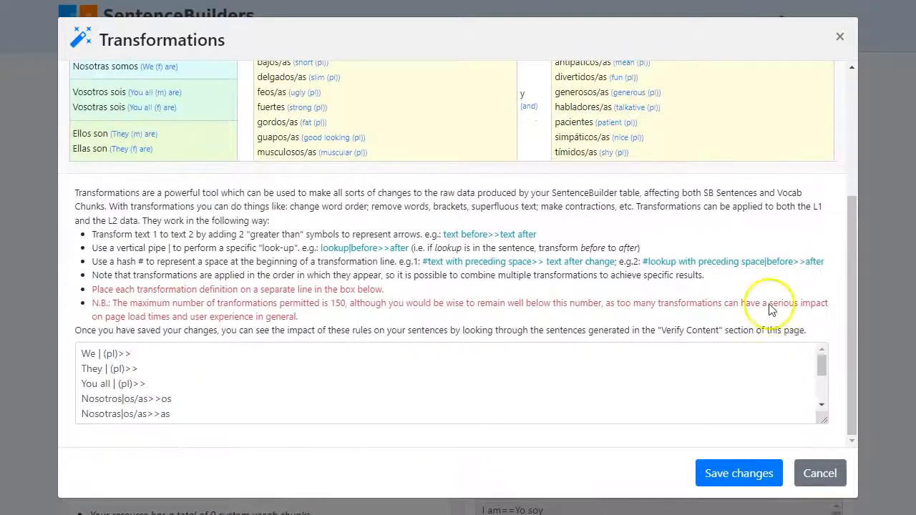
drag(824, 418, 824, 473)
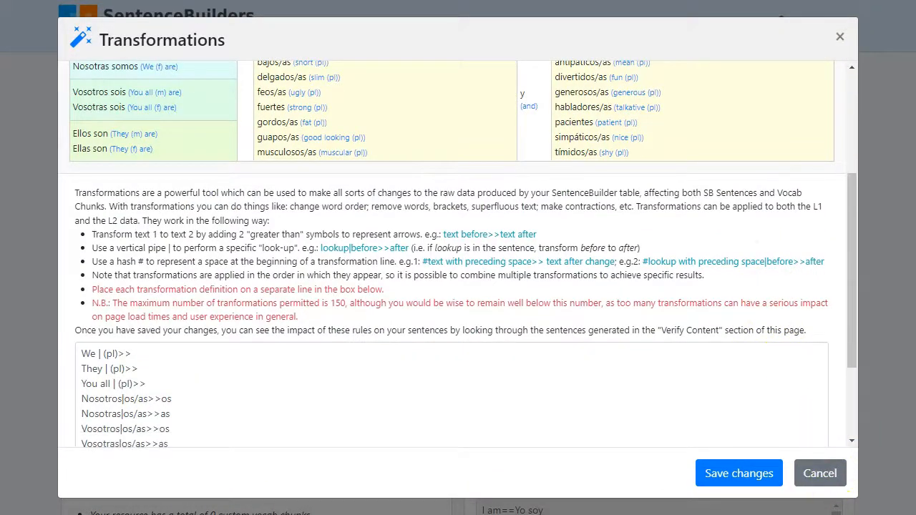
scroll(747, 311, down, 2)
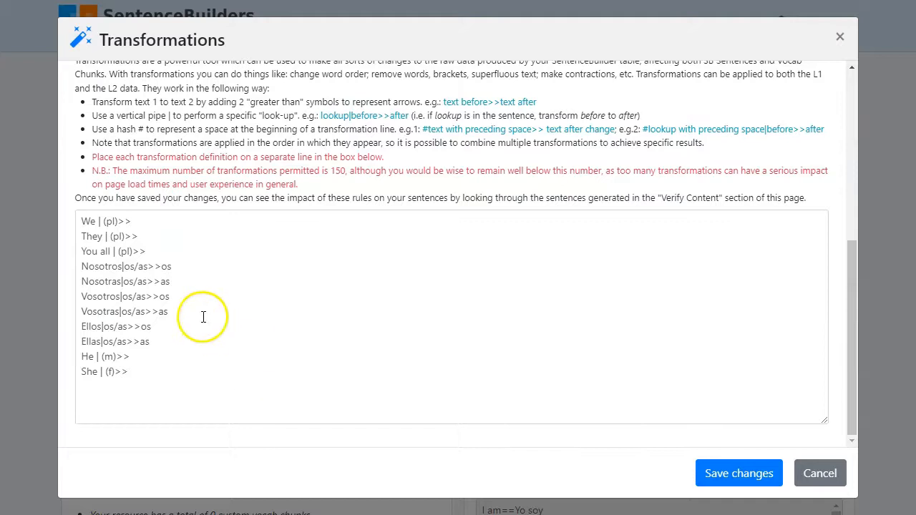
Duplicate the six "os/as" transformation lines, from Nosotros to Ellas, directly below "Ellas|os/as>>as".
drag(150, 342, 65, 277)
key(ctrl+c)
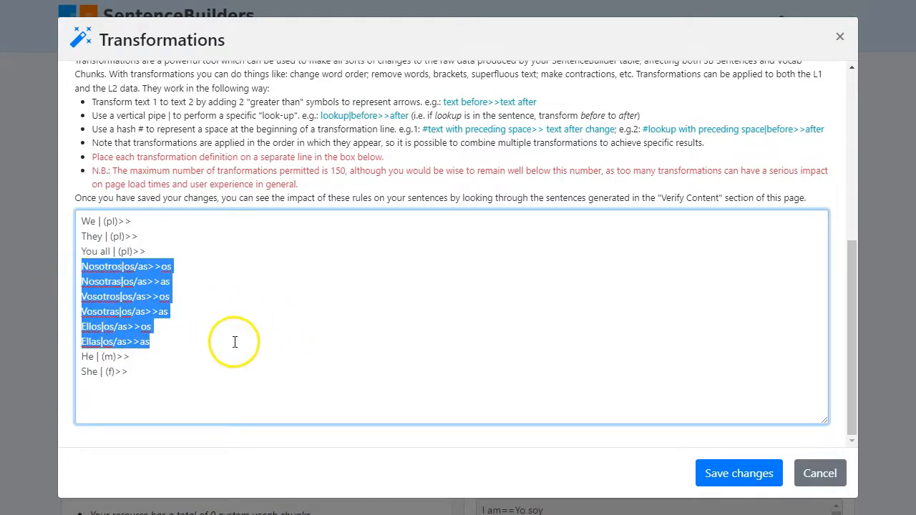
click(167, 344)
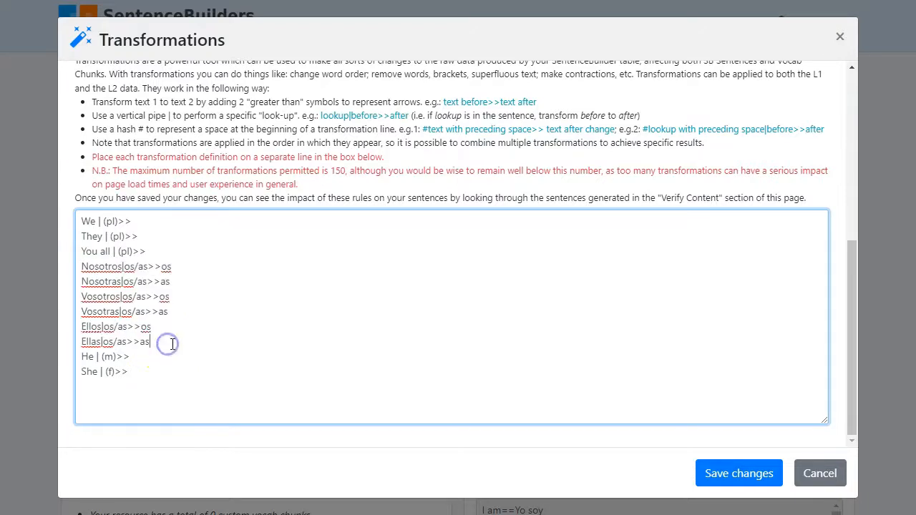
key(Return)
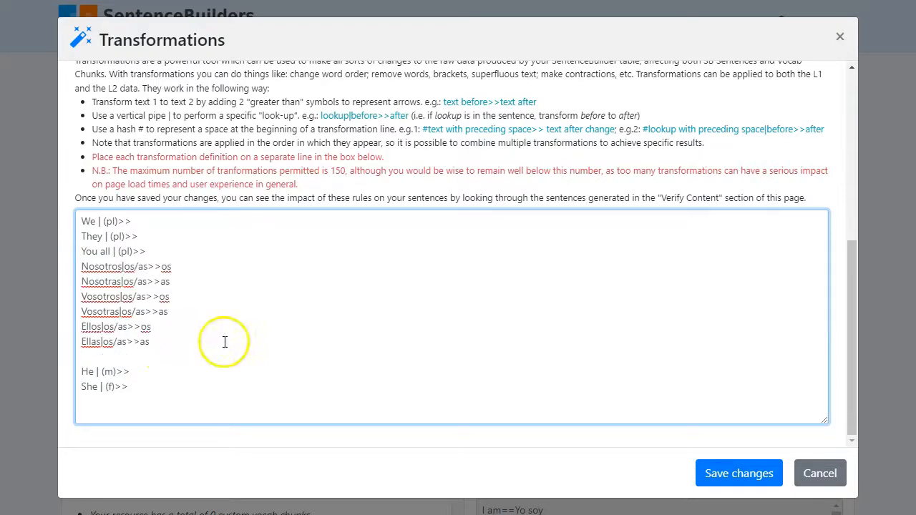
key(ctrl+v)
Change the duplicated rules to look up "es/as", giving "es" for Nosotros, Vosotros and Ellos and "as" for the feminine pronouns, and save the transformations.
drag(131, 344, 124, 344)
text(e)
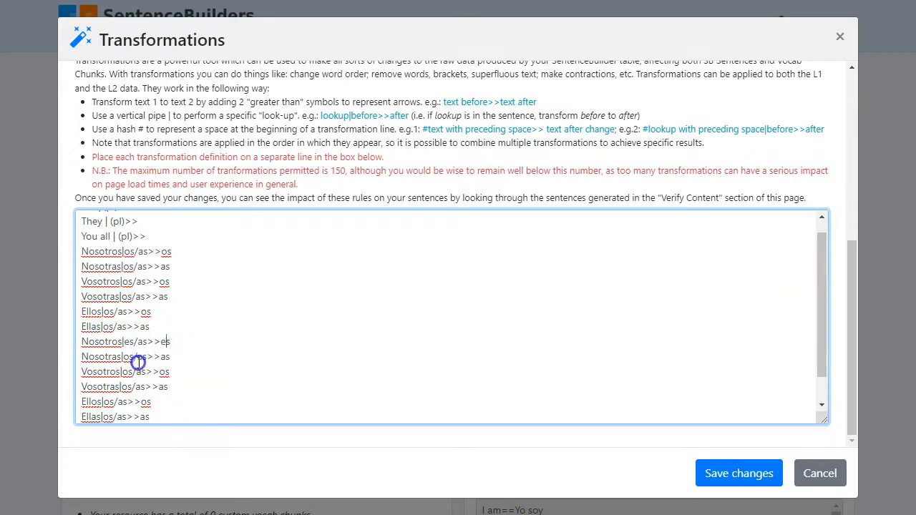
text(e)
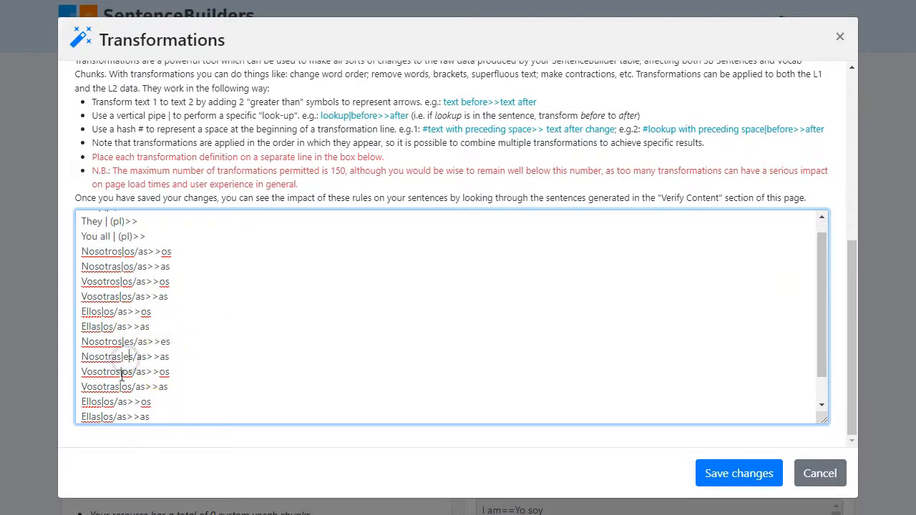
text(e)
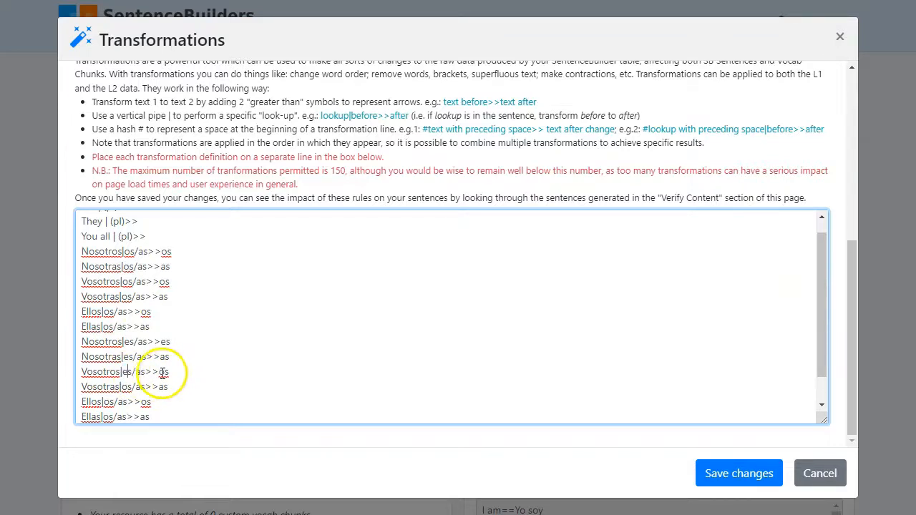
text(e)
drag(130, 387, 103, 402)
text(ee)
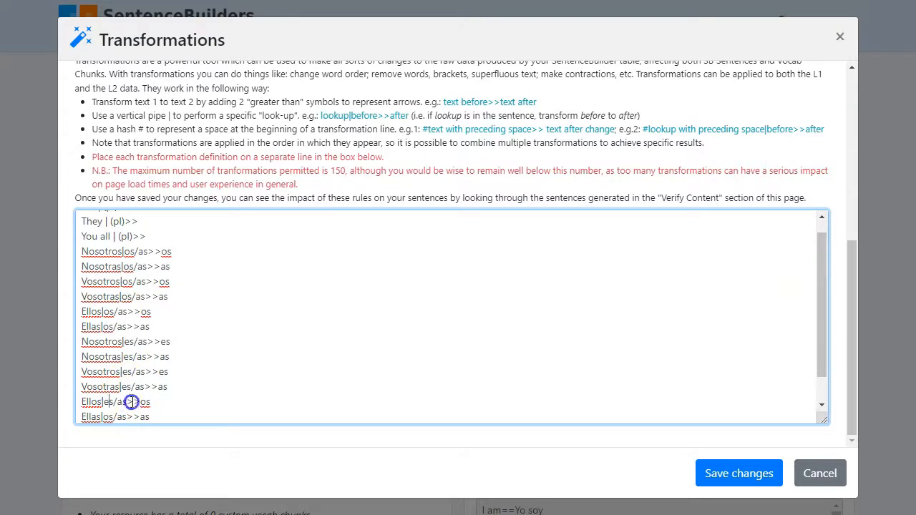
text(e)
scroll(197, 374, down, 1)
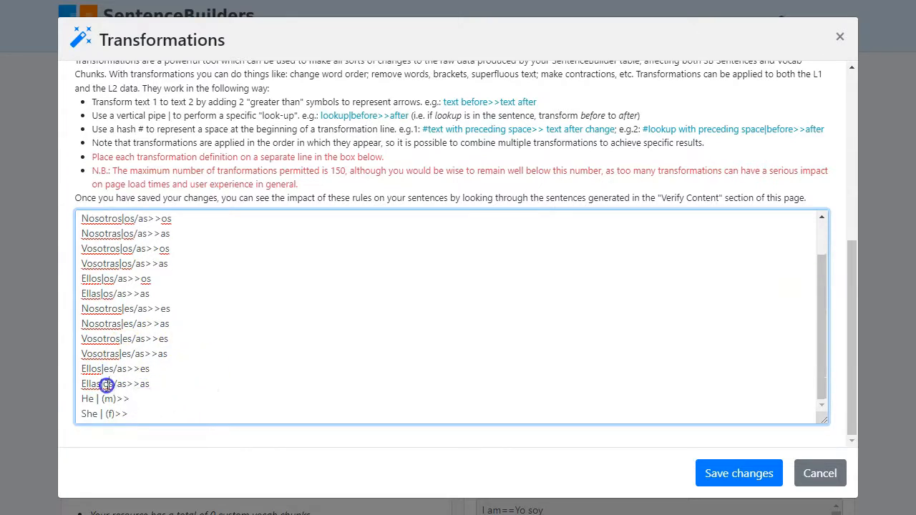
click(746, 478)
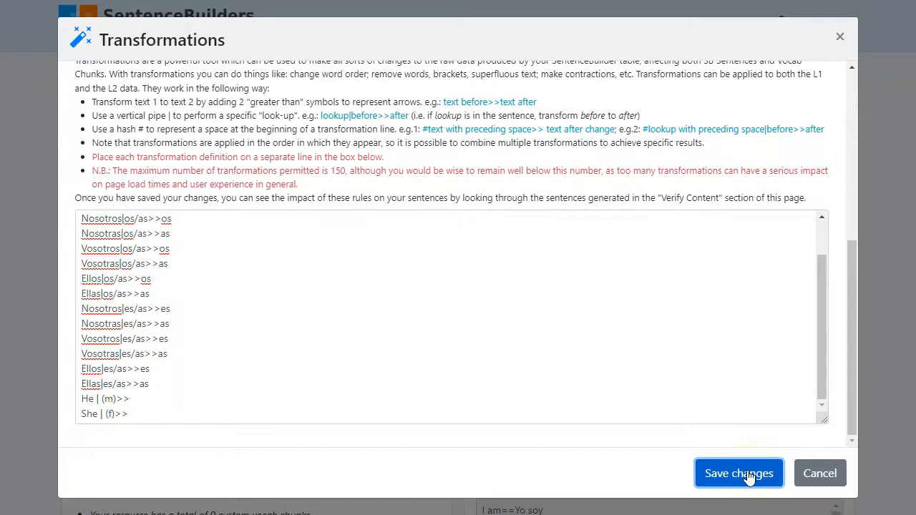
Update the unique vocab chunks generated from the table and look through the refreshed list.
scroll(569, 272, down, 2)
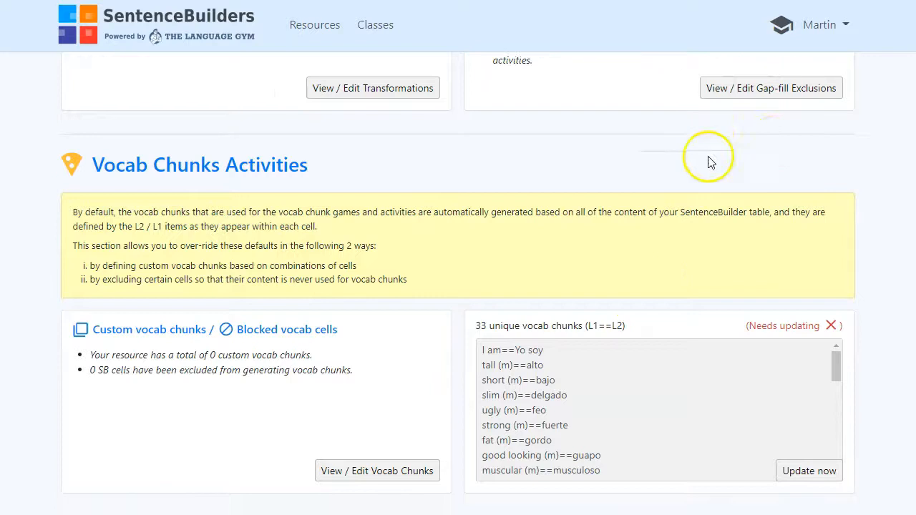
scroll(709, 162, down, 1)
click(822, 421)
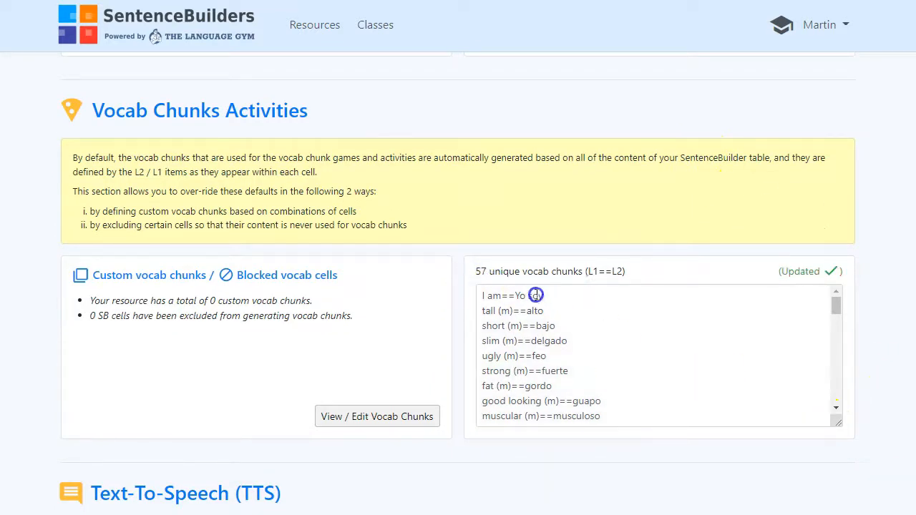
click(839, 304)
drag(838, 304, 834, 308)
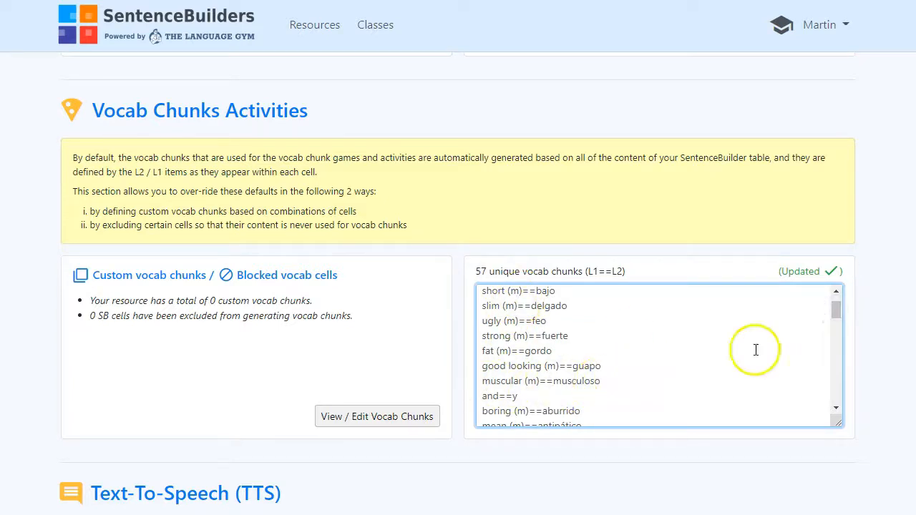
Look through the plural adjectives near the end of the unique vocab chunks list.
drag(836, 312, 820, 383)
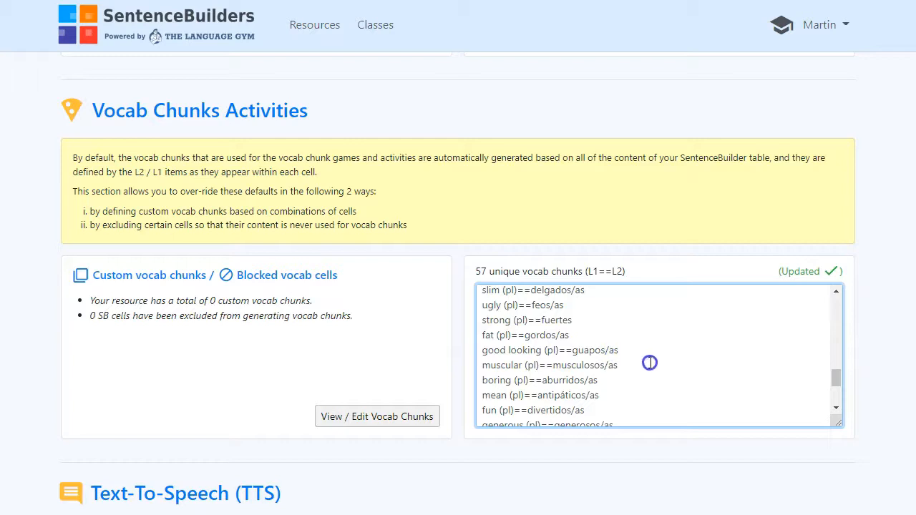
drag(838, 376, 834, 387)
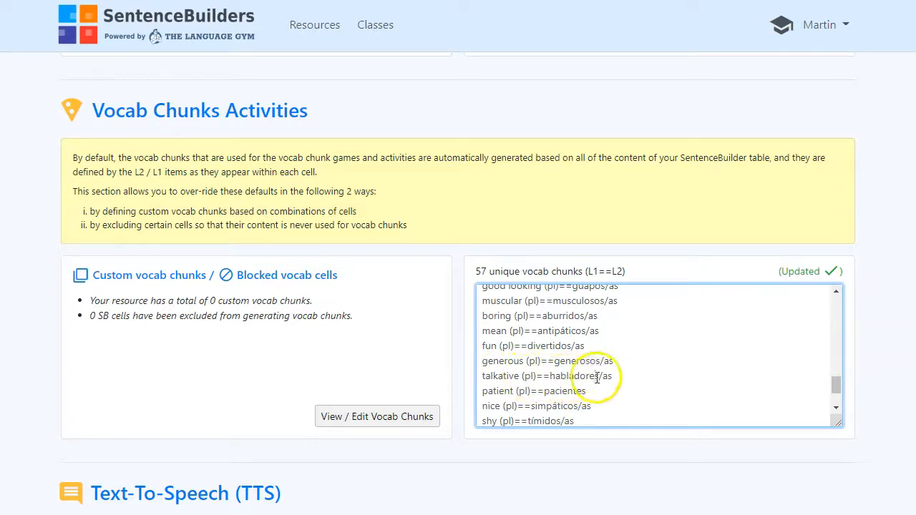
scroll(895, 406, down, 4)
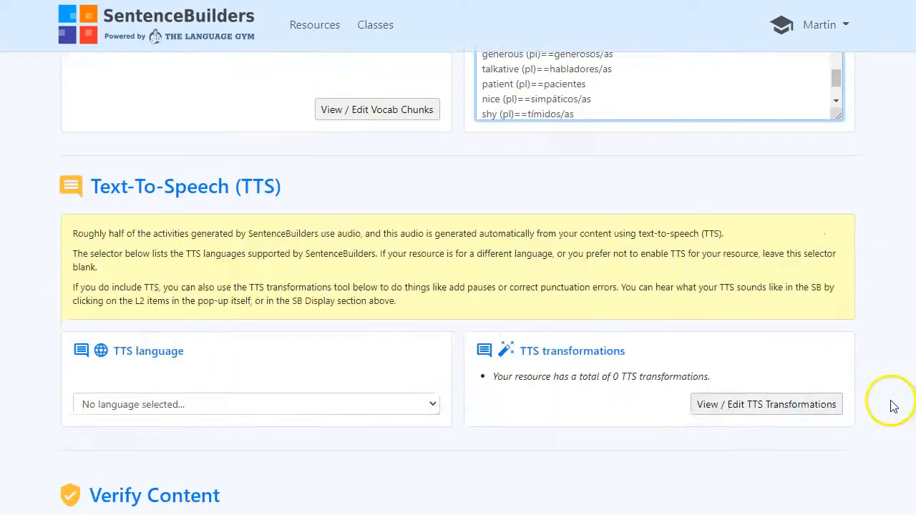
Verify the resource content and check the masculine and feminine plural endings in the generated sentences.
scroll(893, 405, down, 4)
click(89, 287)
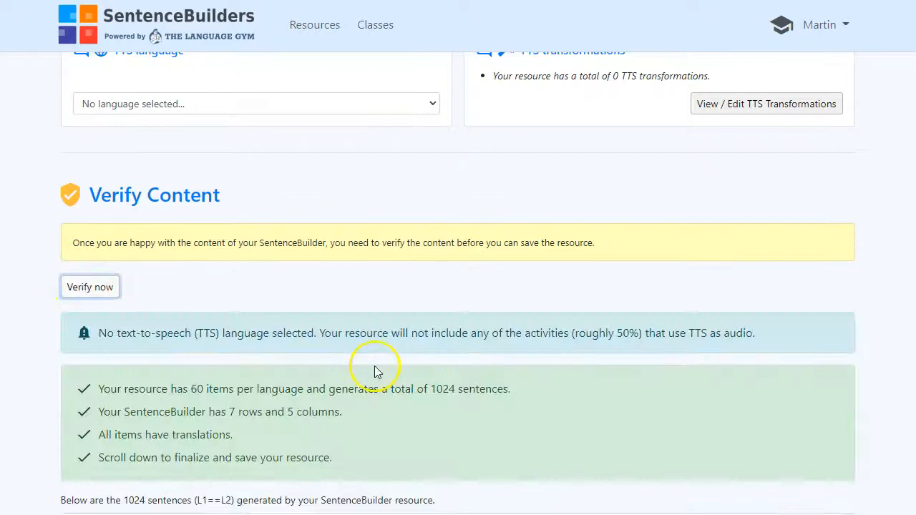
scroll(375, 370, down, 6)
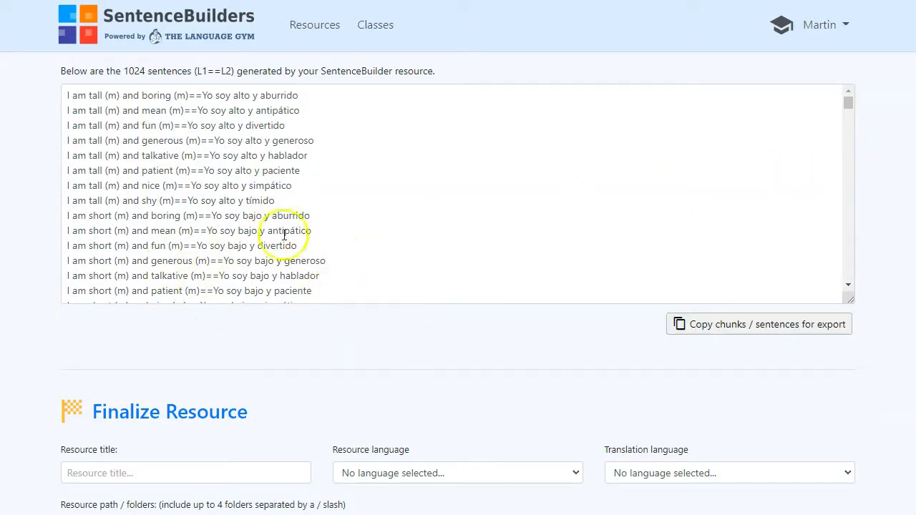
drag(849, 106, 852, 283)
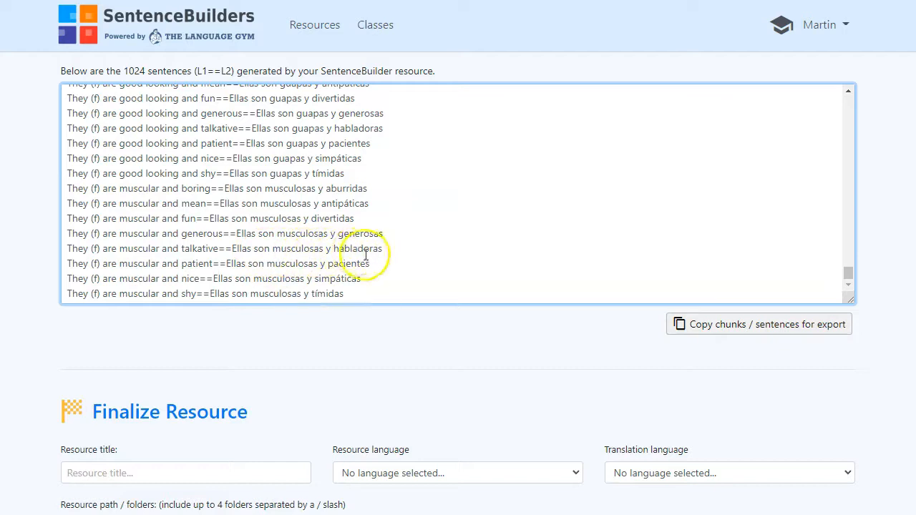
scroll(462, 229, up, 4)
scroll(457, 231, up, 10)
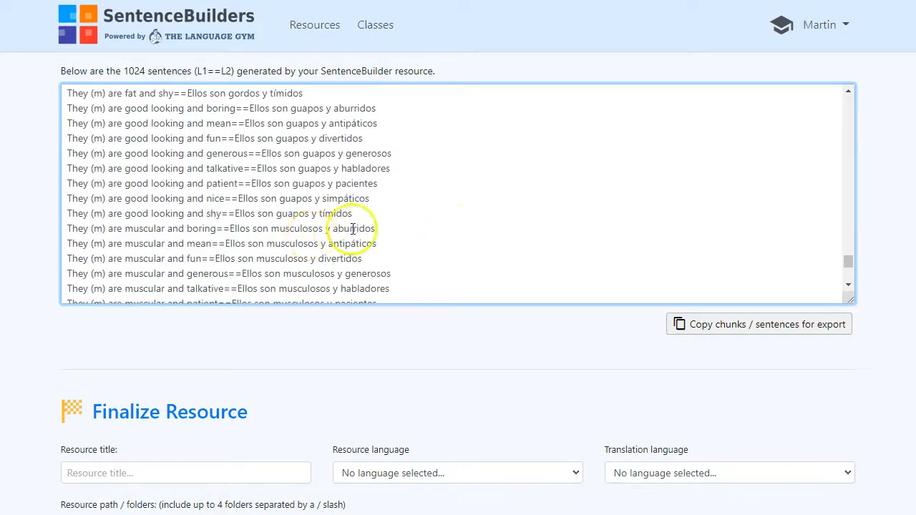
scroll(353, 229, down, 1)
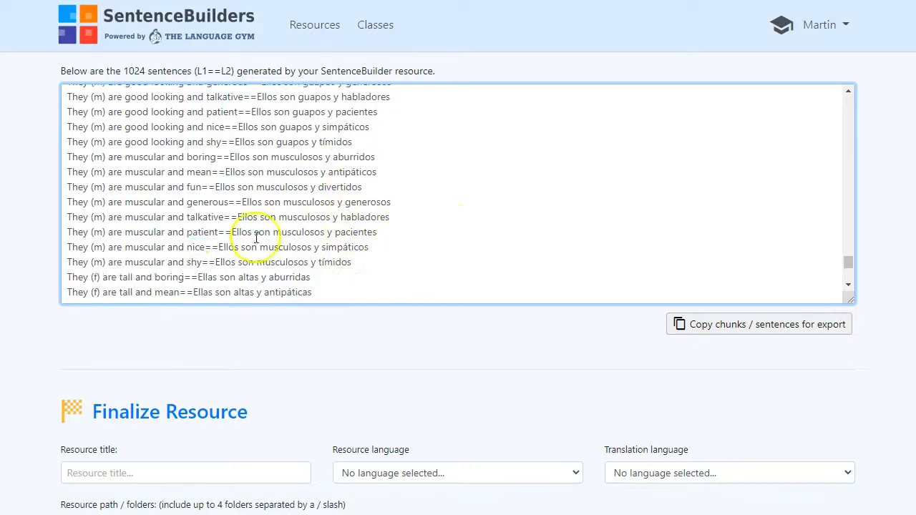
click(394, 217)
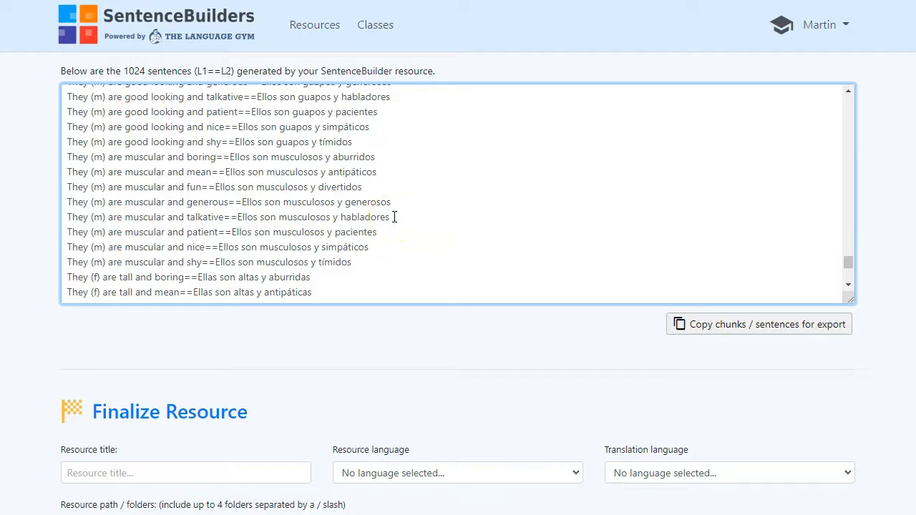
click(403, 218)
drag(850, 262, 851, 96)
Set the resource's text-to-speech language to Spanish.
scroll(913, 376, up, 6)
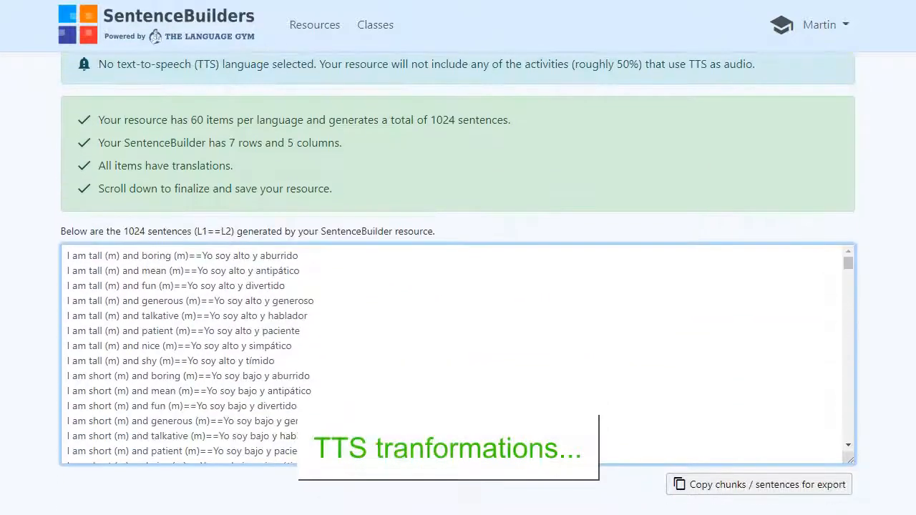
scroll(915, 377, up, 12)
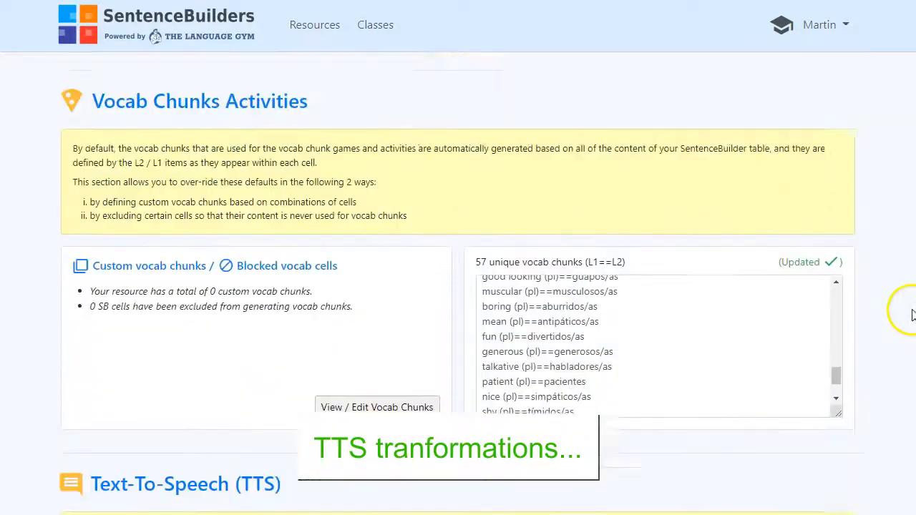
scroll(913, 258, up, 5)
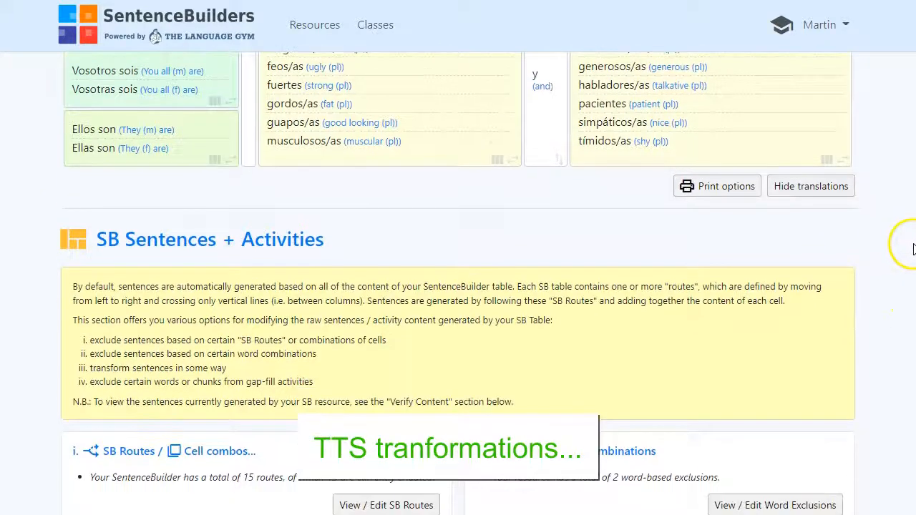
scroll(906, 239, down, 8)
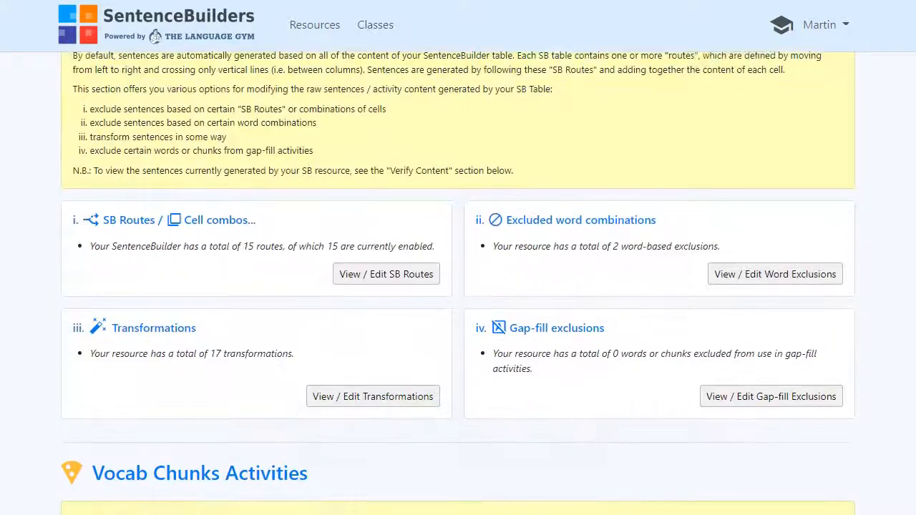
scroll(458, 286, down, 9)
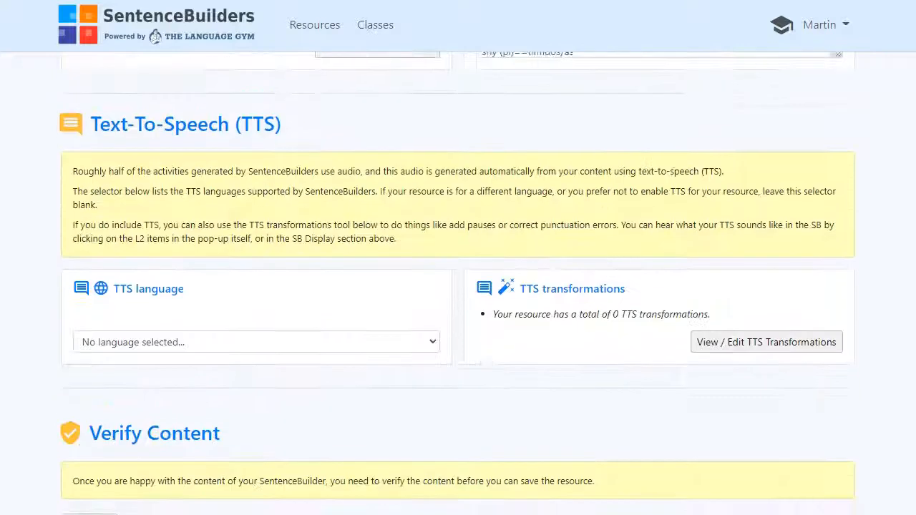
click(161, 254)
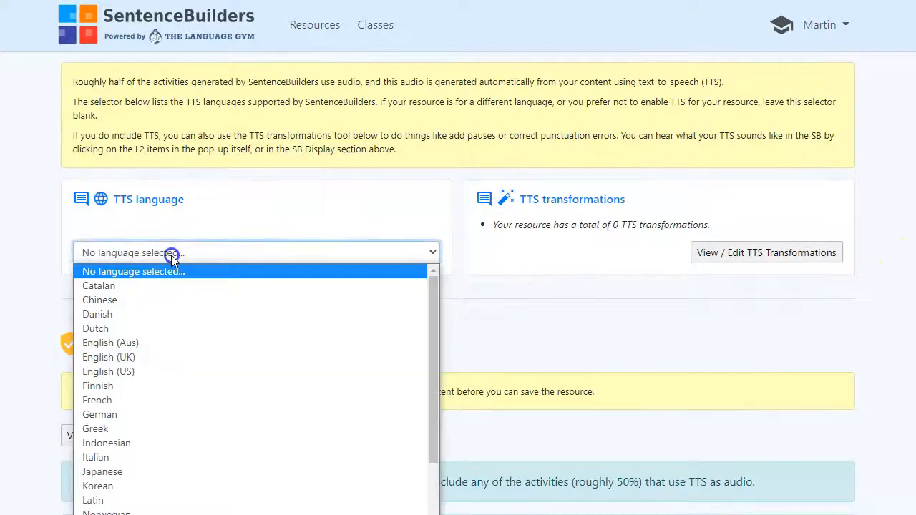
scroll(196, 380, down, 3)
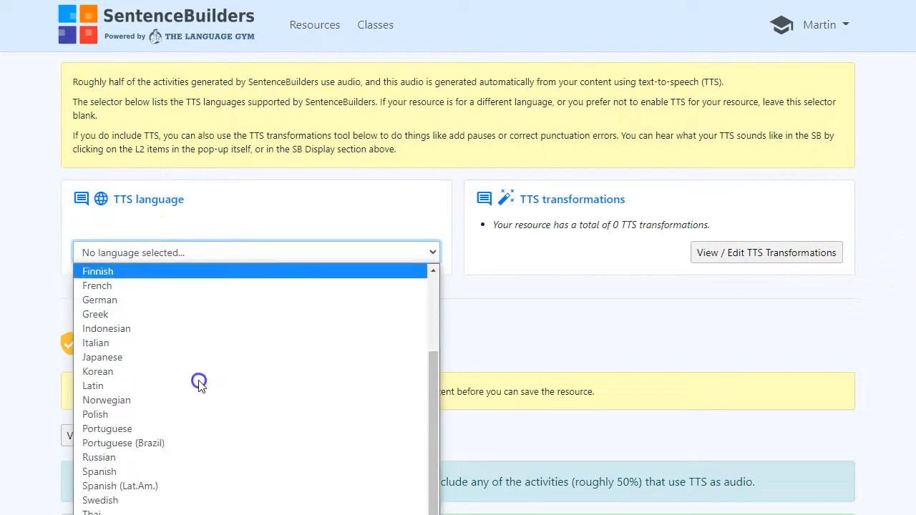
click(110, 472)
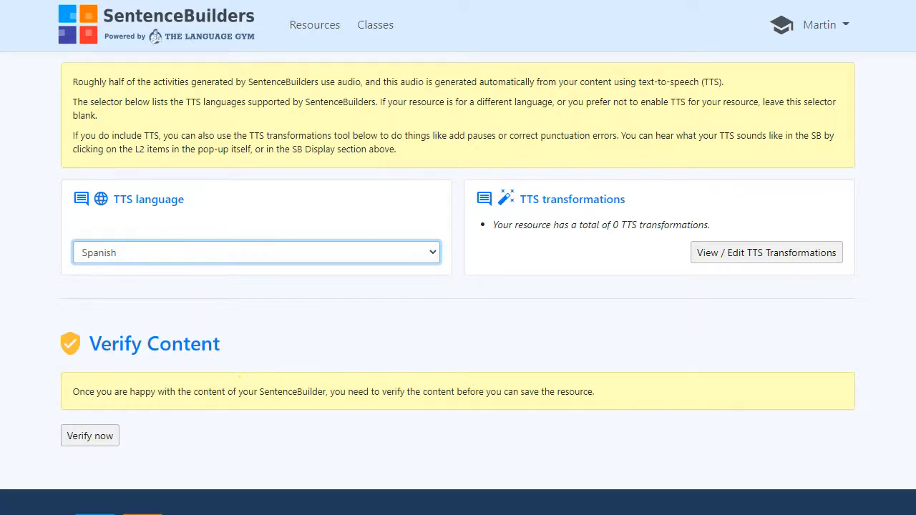
Play the audio of several pronoun phrases and of masculine, feminine and plural adjectives in the SentenceBuilder table.
scroll(908, 296, up, 15)
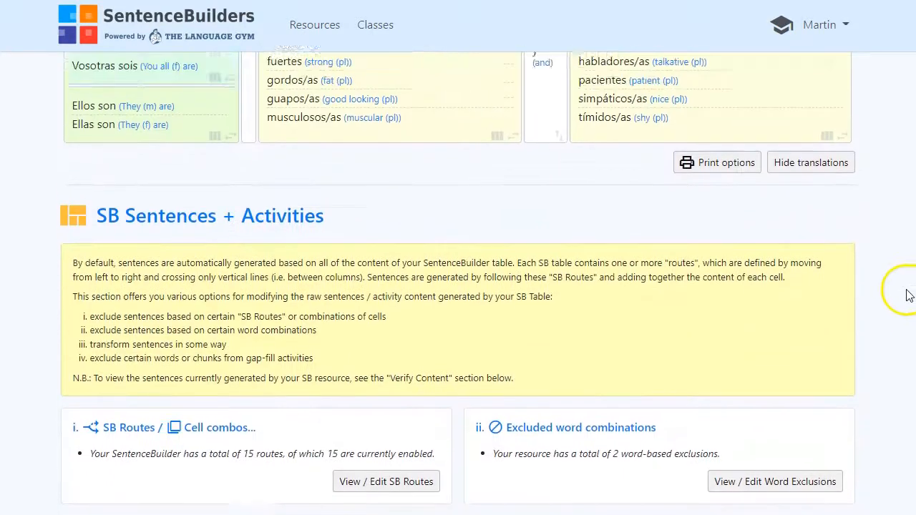
scroll(908, 295, up, 5)
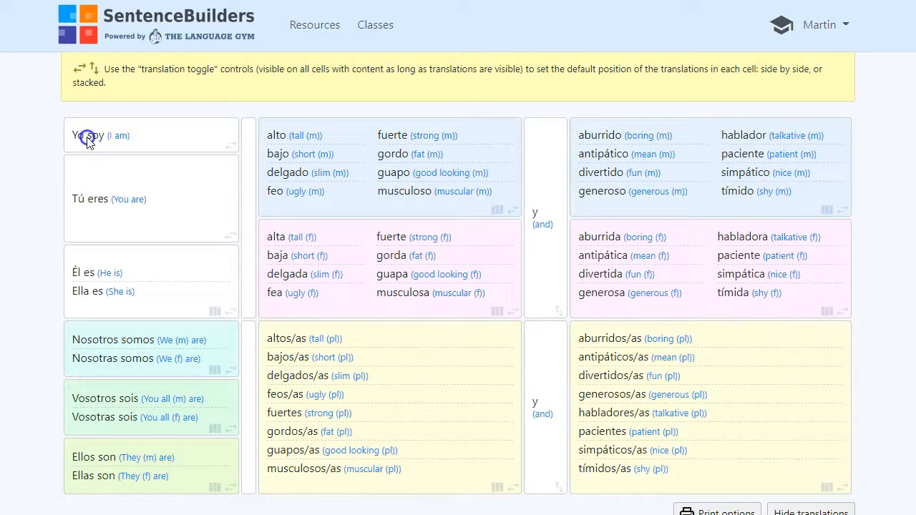
click(99, 206)
click(86, 279)
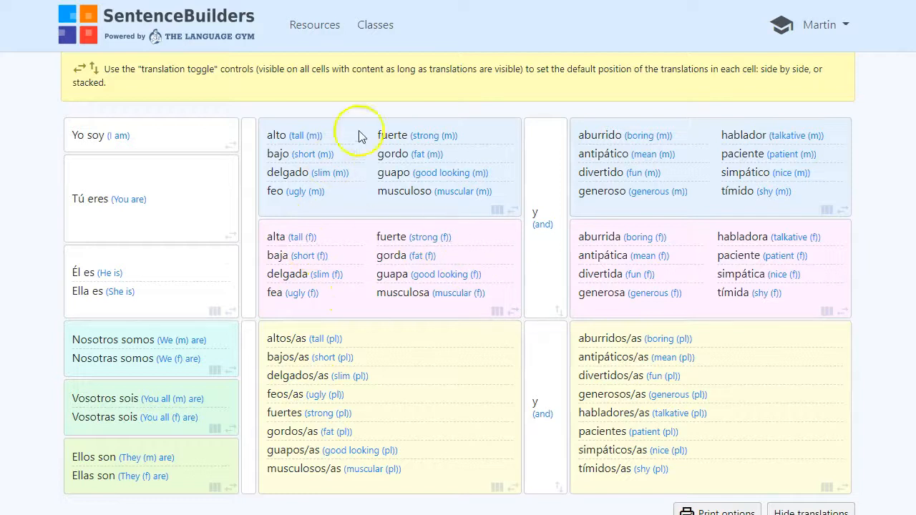
click(273, 136)
click(296, 255)
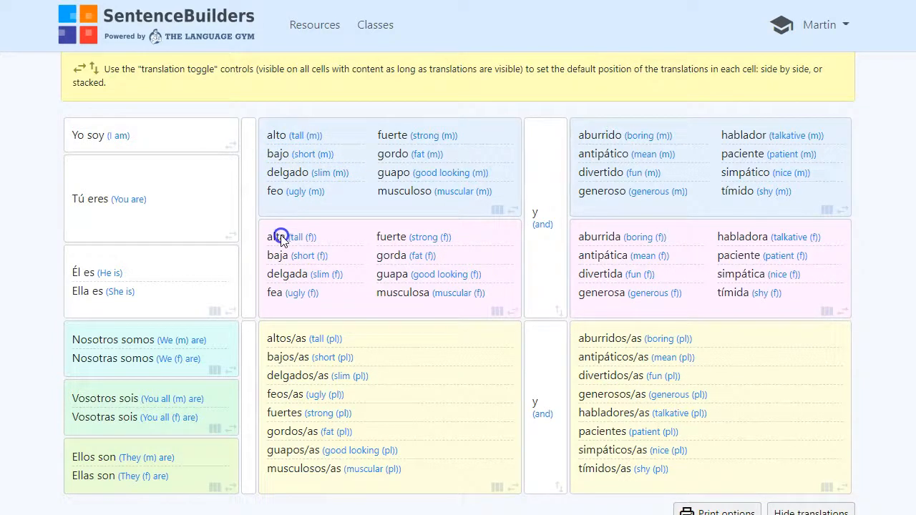
click(610, 237)
click(613, 297)
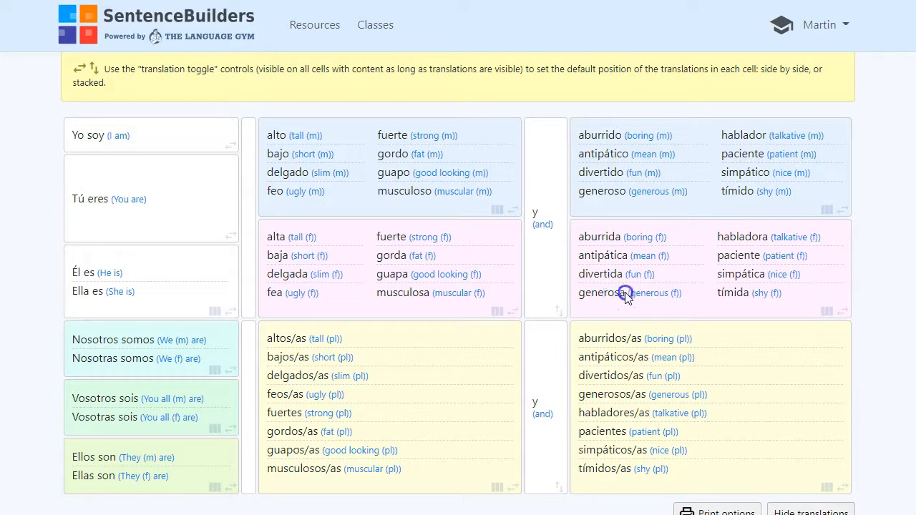
click(752, 292)
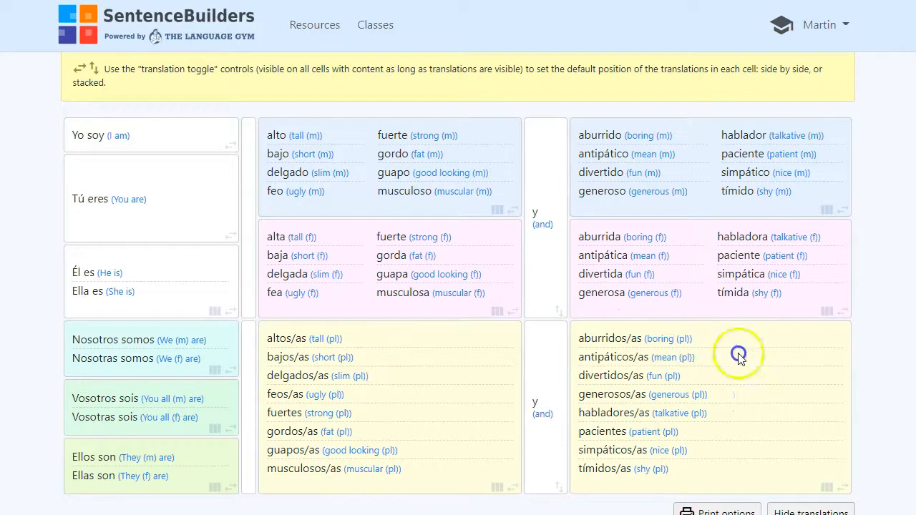
scroll(501, 400, down, 1)
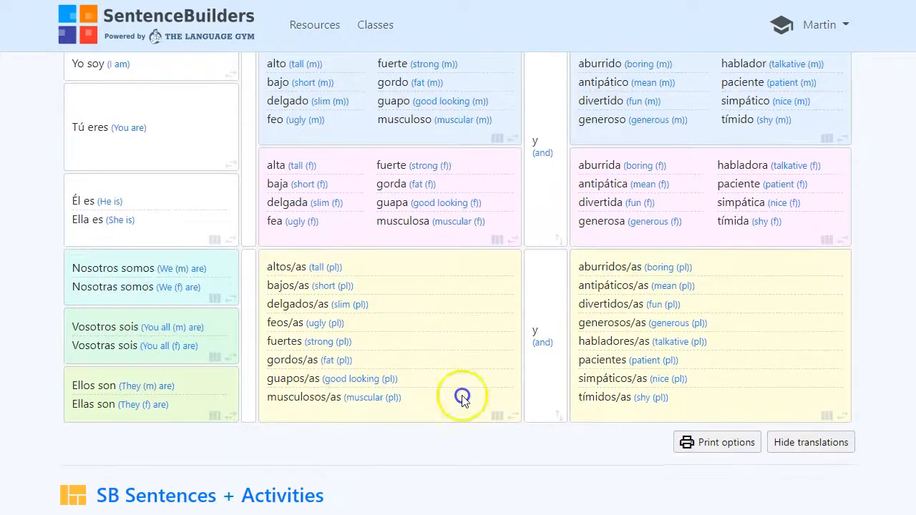
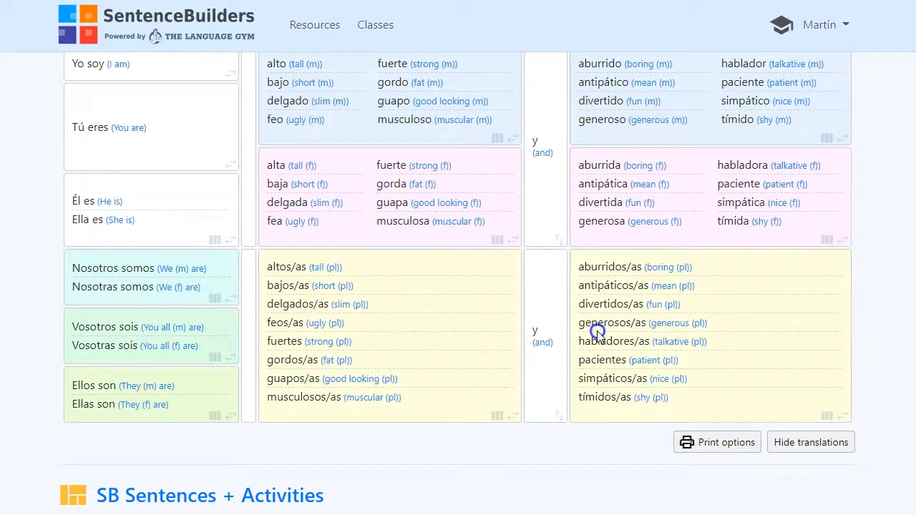
Open the TTS transformations for editing and add the definition "altos/as>>altos, altas".
scroll(509, 350, down, 3)
scroll(510, 351, down, 7)
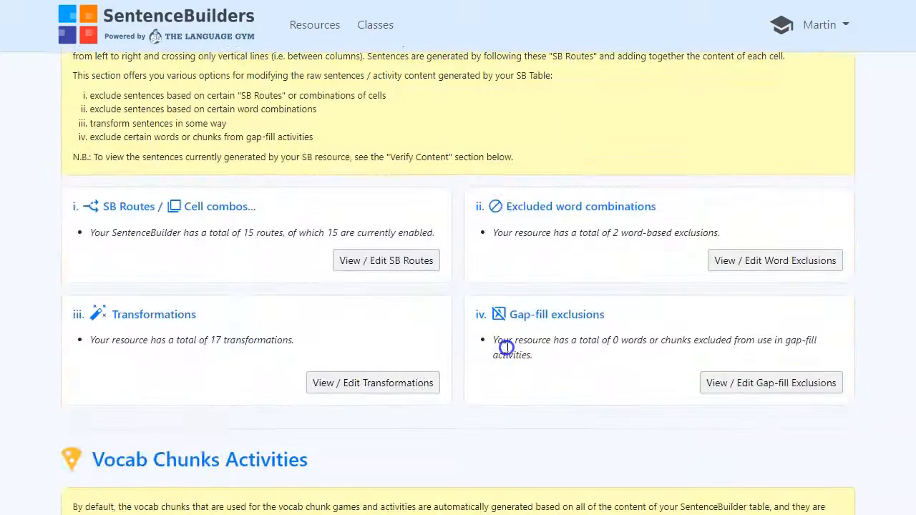
scroll(661, 343, down, 1)
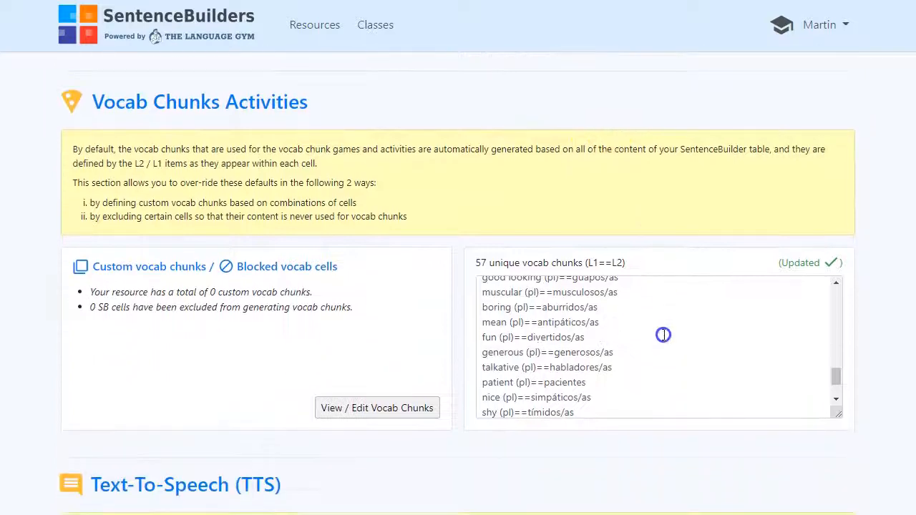
scroll(676, 366, up, 3)
scroll(697, 170, up, 4)
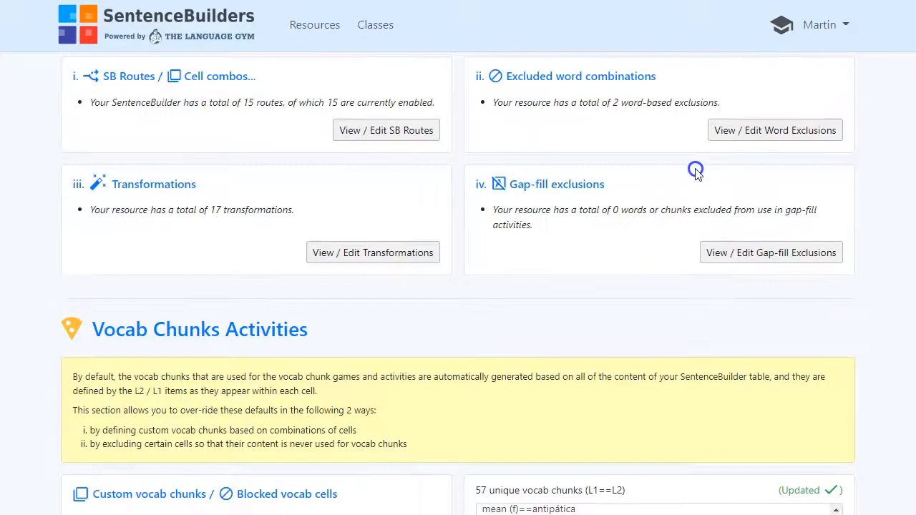
scroll(692, 276, down, 4)
scroll(831, 301, down, 3)
scroll(418, 379, down, 5)
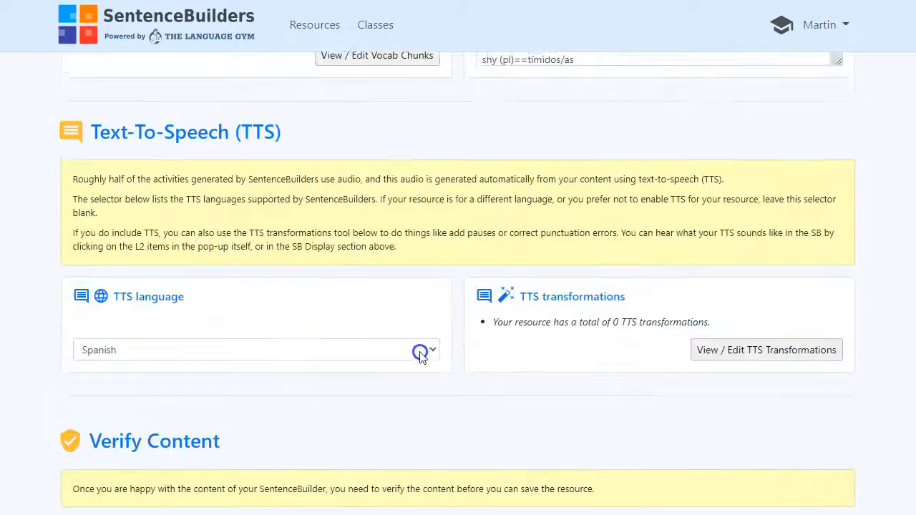
click(741, 347)
scroll(351, 260, up, 3)
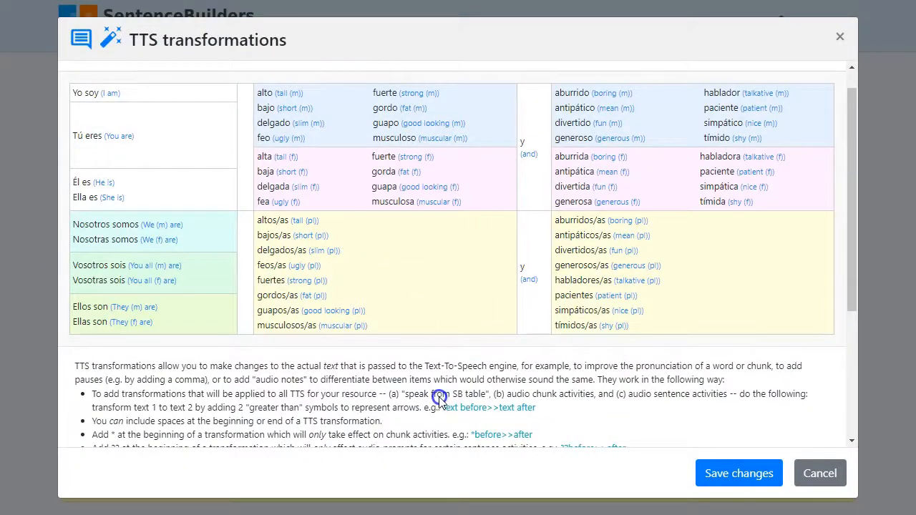
scroll(440, 344, down, 3)
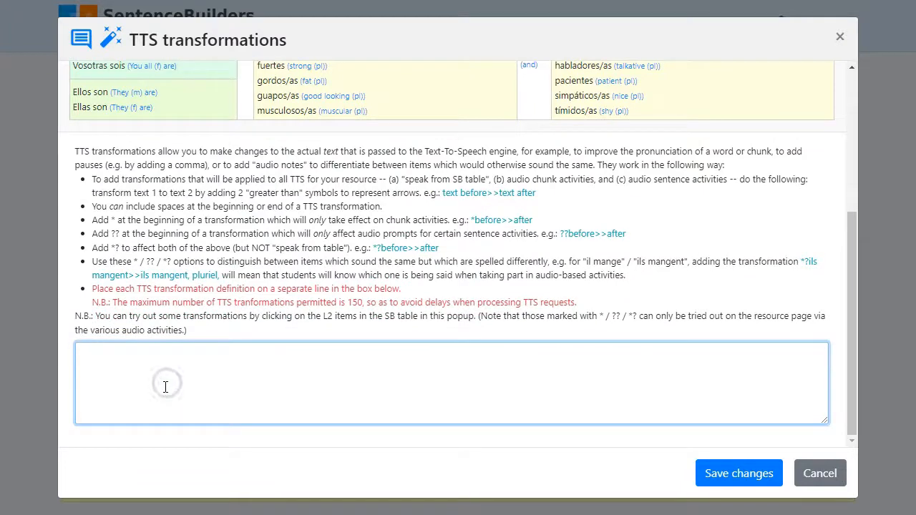
text(altos/as>>altos, altas)
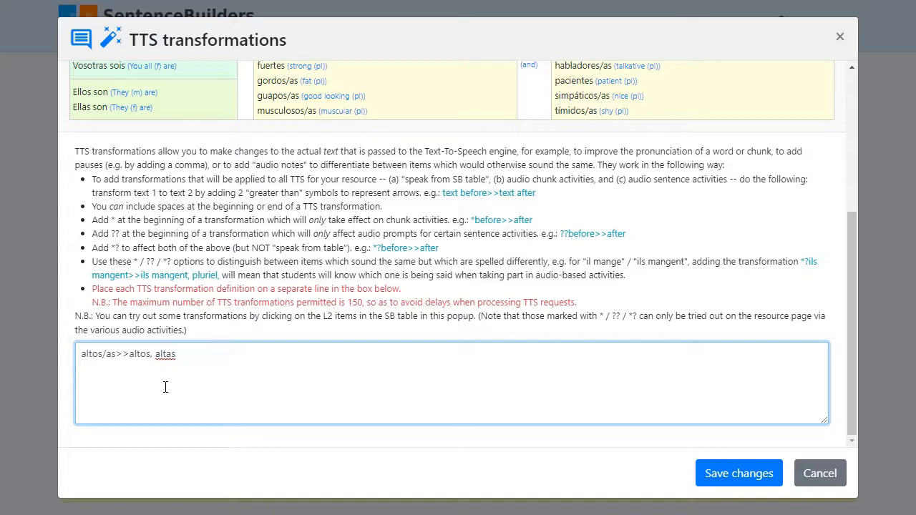
Add matching definitions for the remaining "/as" plural adjectives, from bajos/as to "tímidos/as>>tímidos, tímidas", and save the TTS transformations.
click(118, 408)
key(ctrl+v)
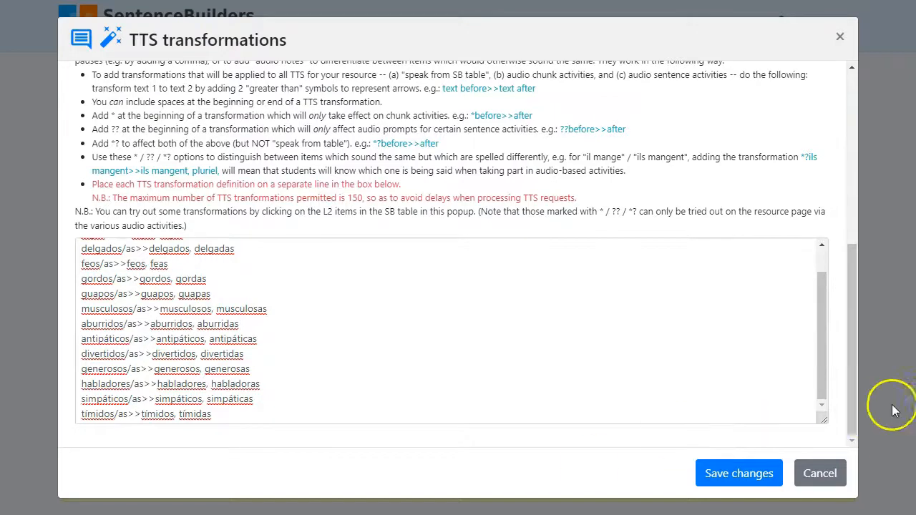
click(821, 384)
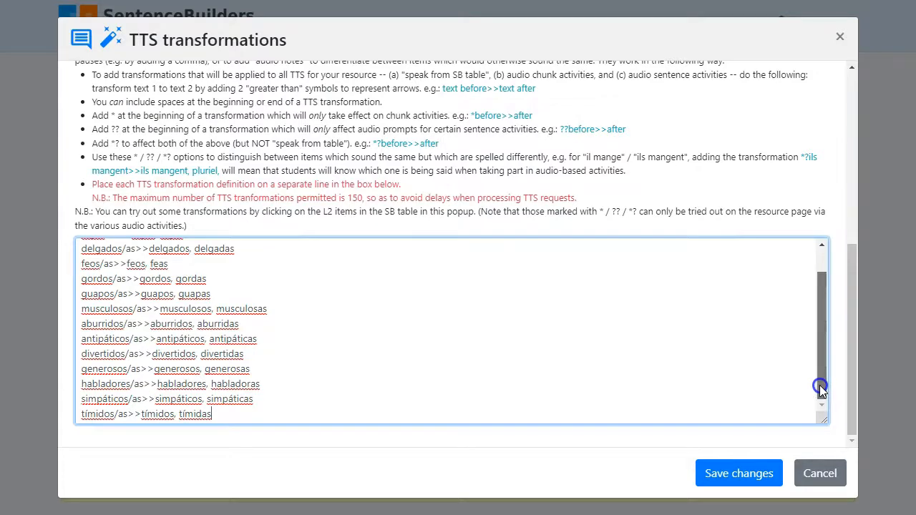
drag(820, 386, 817, 385)
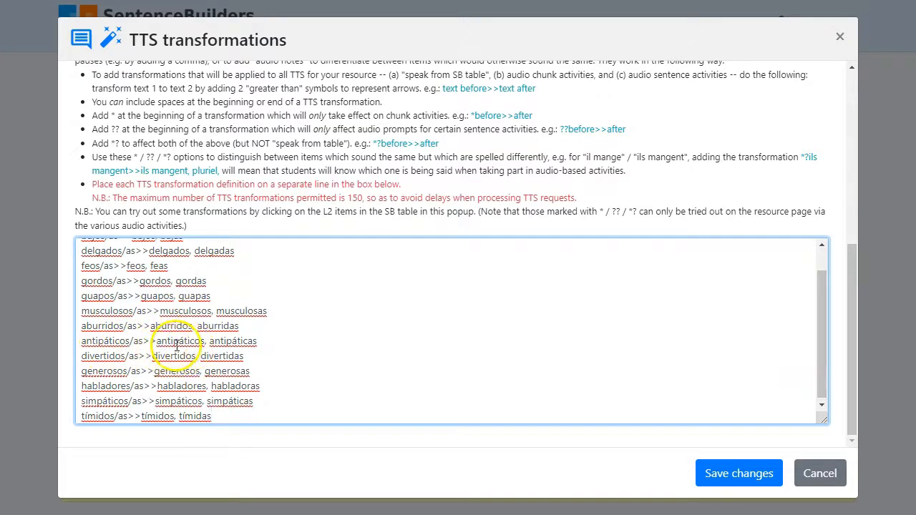
click(729, 477)
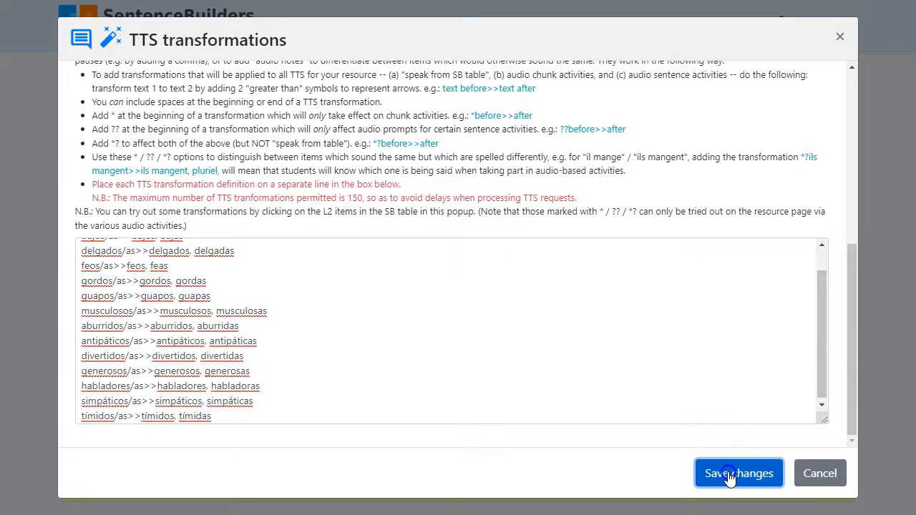
scroll(613, 389, up, 15)
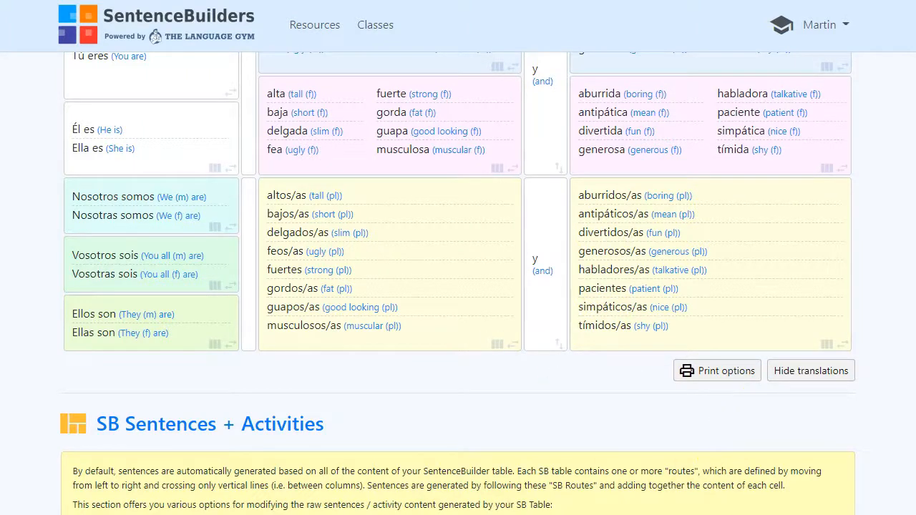
scroll(459, 286, up, 3)
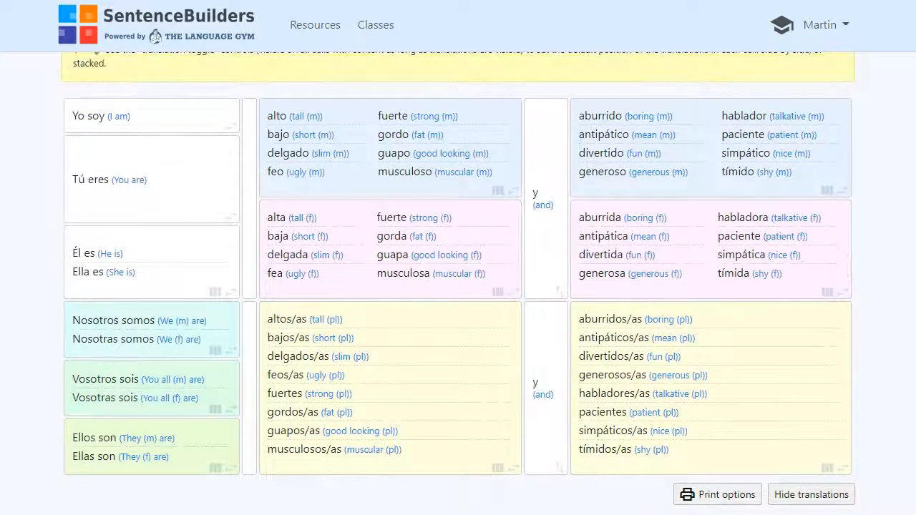